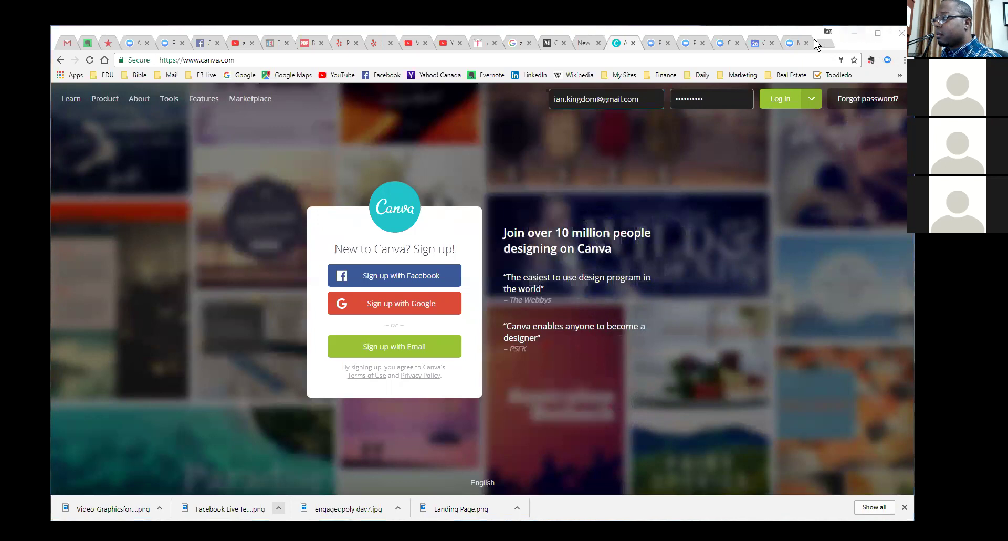
Step: Log in to Canva in a maximized Chrome window using the saved email and password
click(150, 36)
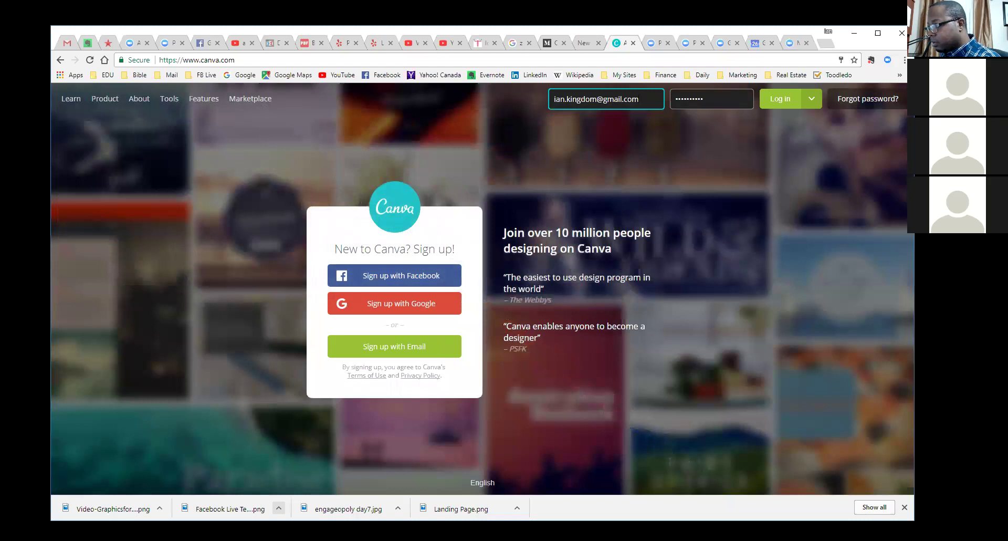
key(super+Up)
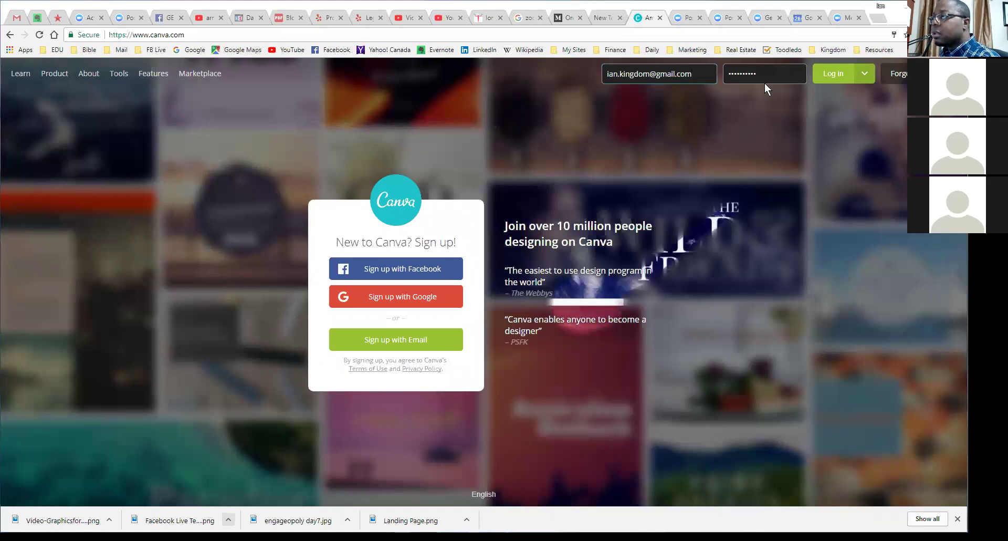
click(835, 79)
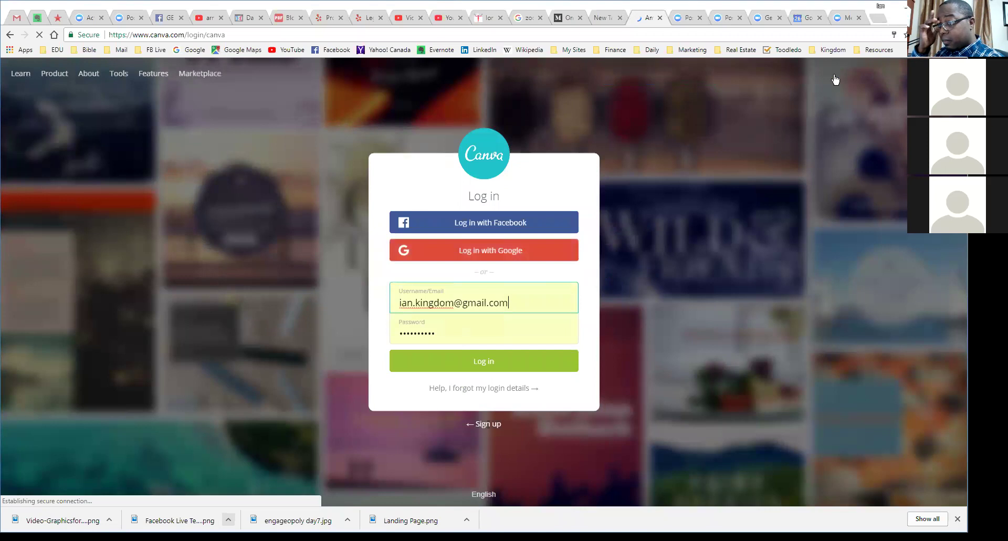
click(486, 361)
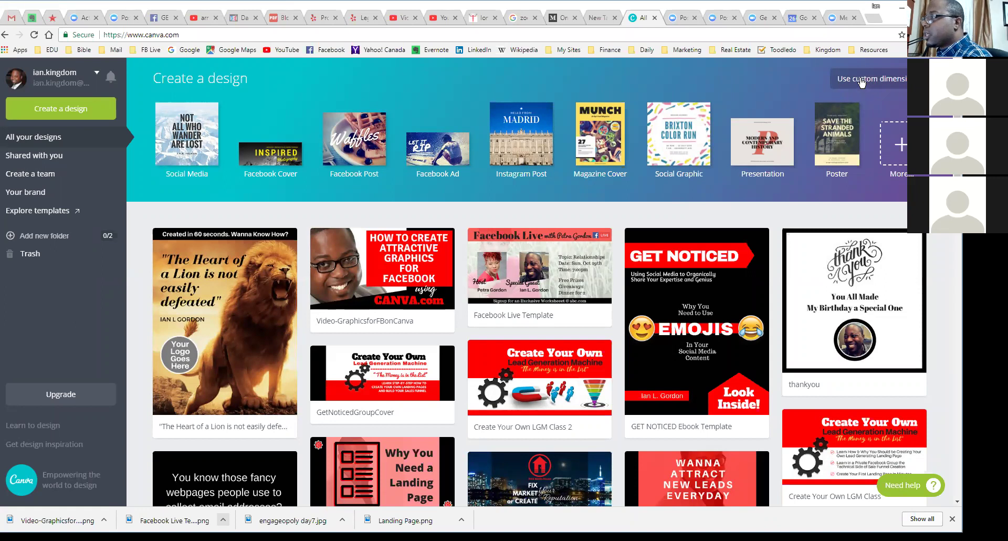
Step: Dismiss custom dimensions and create a Facebook Ad design at 1200 × 628 px
click(862, 81)
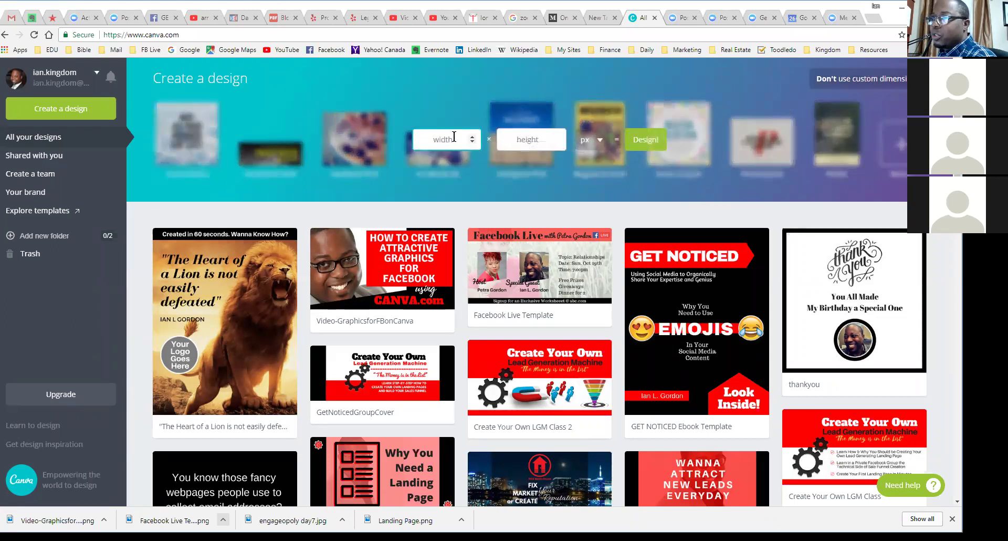
click(834, 85)
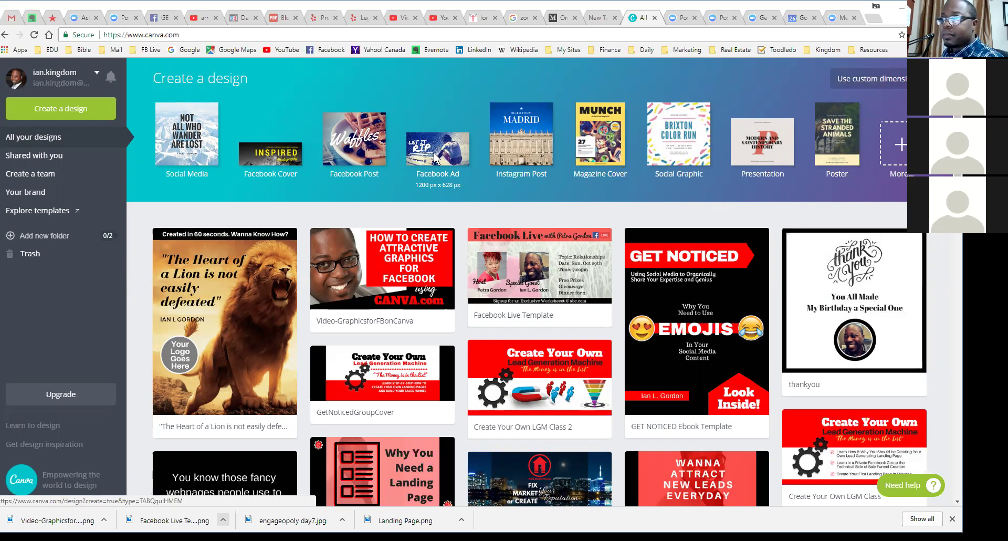
click(434, 152)
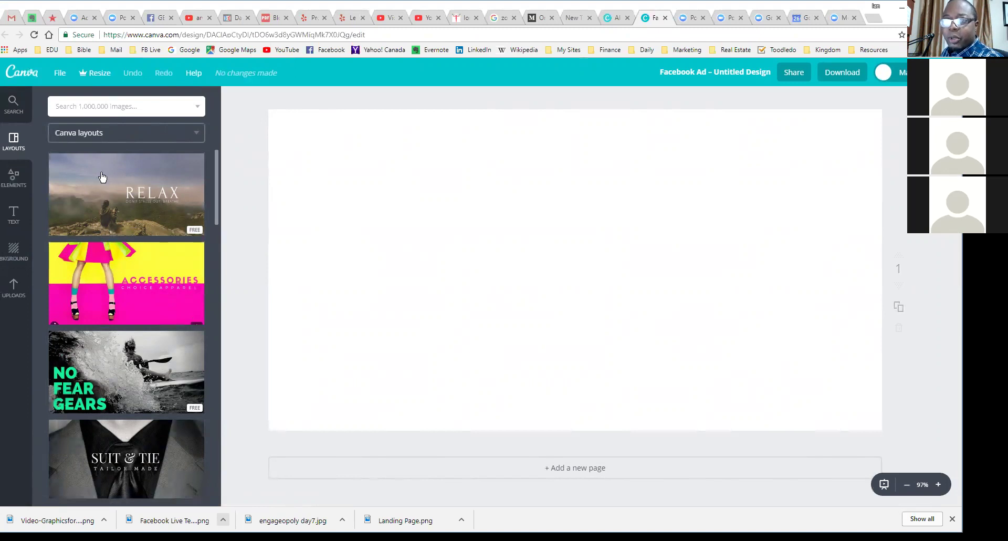
Step: Apply the Relax layout, with its misty mountain photo and RELAX headline
scroll(135, 188, down, 2)
scroll(135, 188, up, 2)
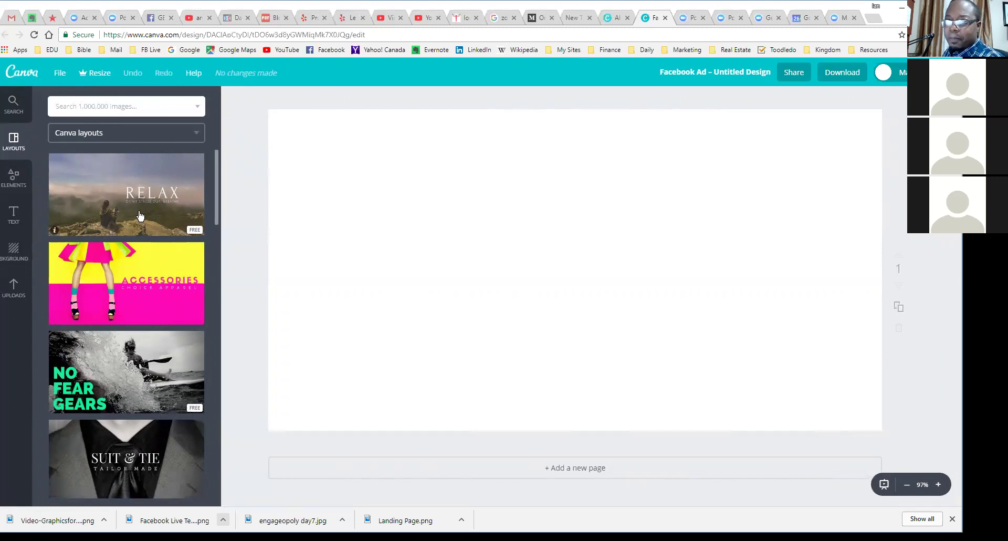
scroll(135, 243, down, 1)
scroll(136, 242, down, 4)
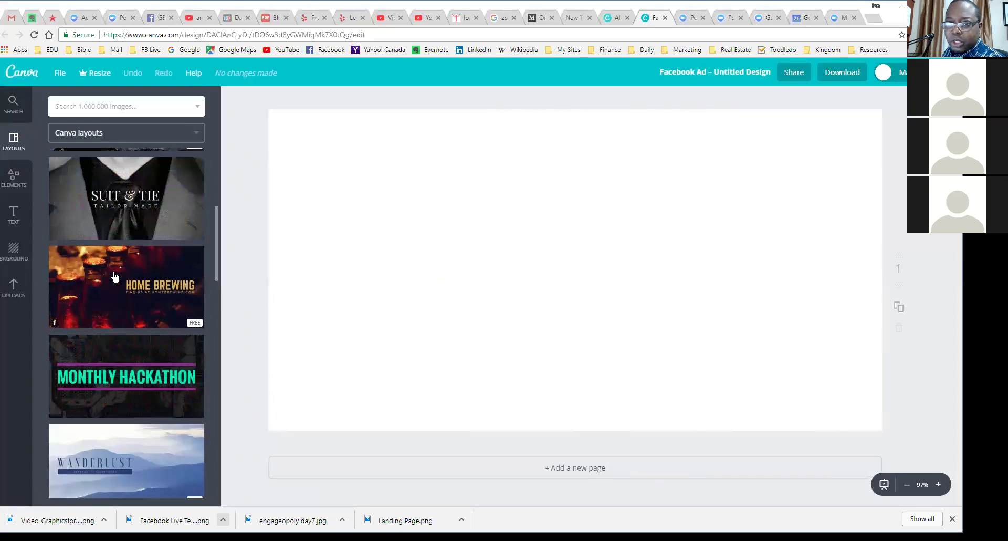
scroll(145, 333, up, 4)
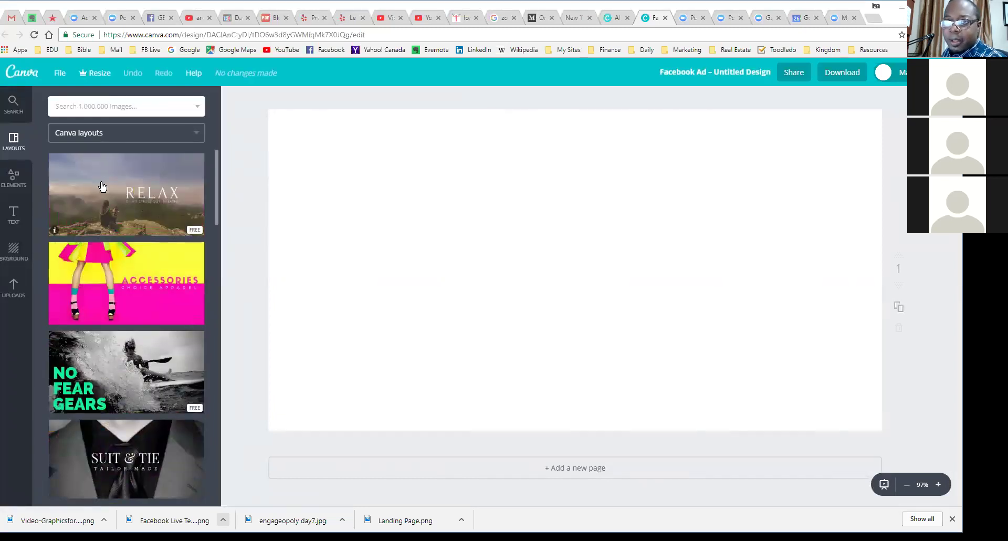
click(142, 201)
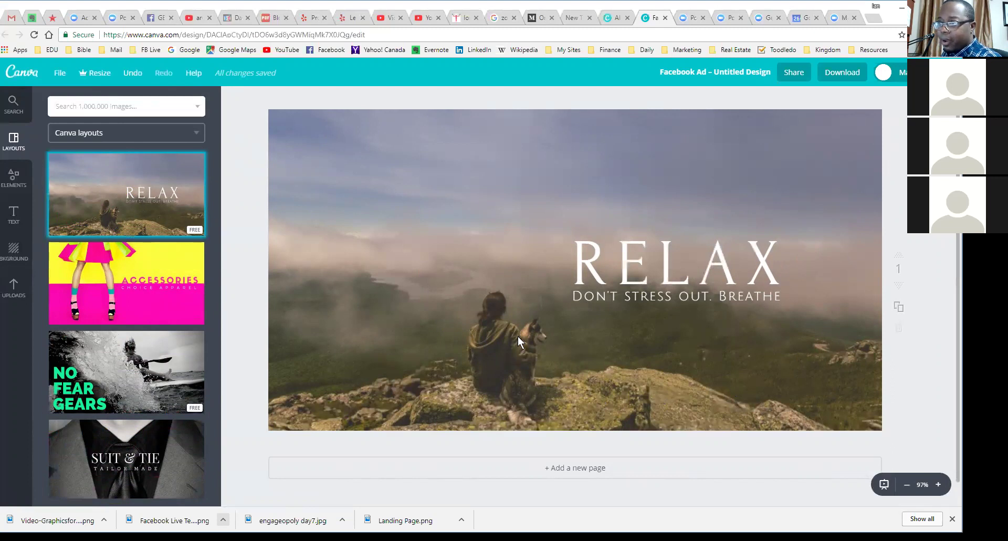
Step: Select the mountain photo, then start editing the RELAX headline text box
click(620, 343)
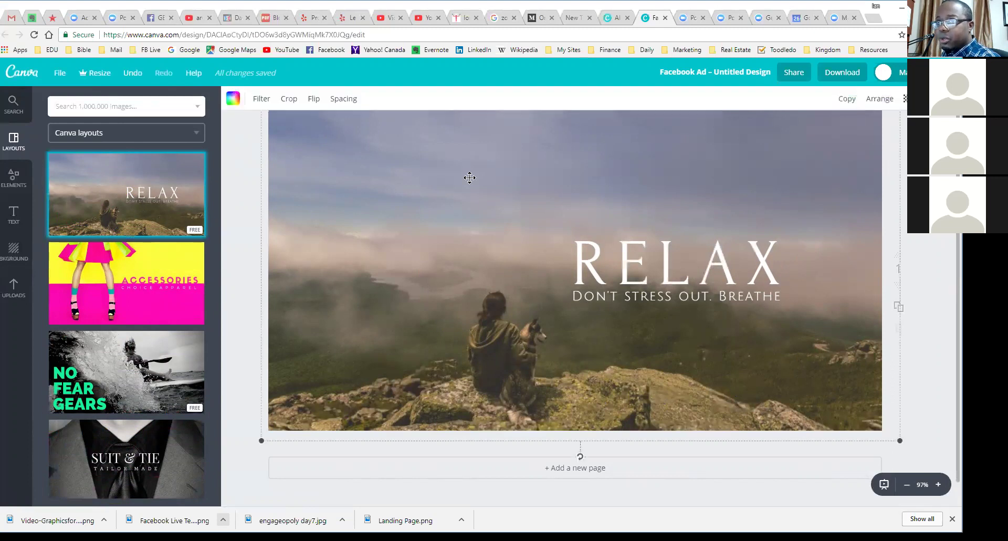
scroll(561, 157, up, 1)
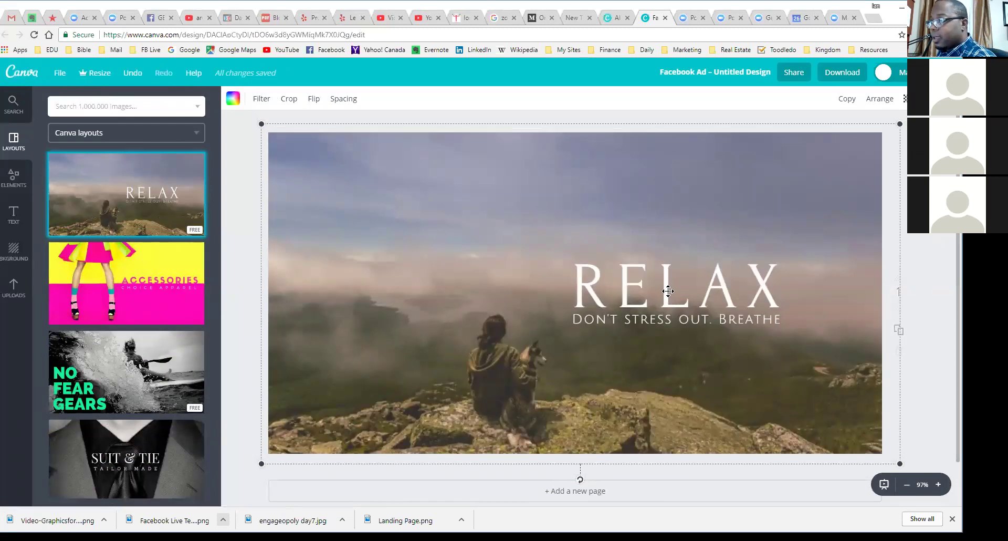
double_click(669, 290)
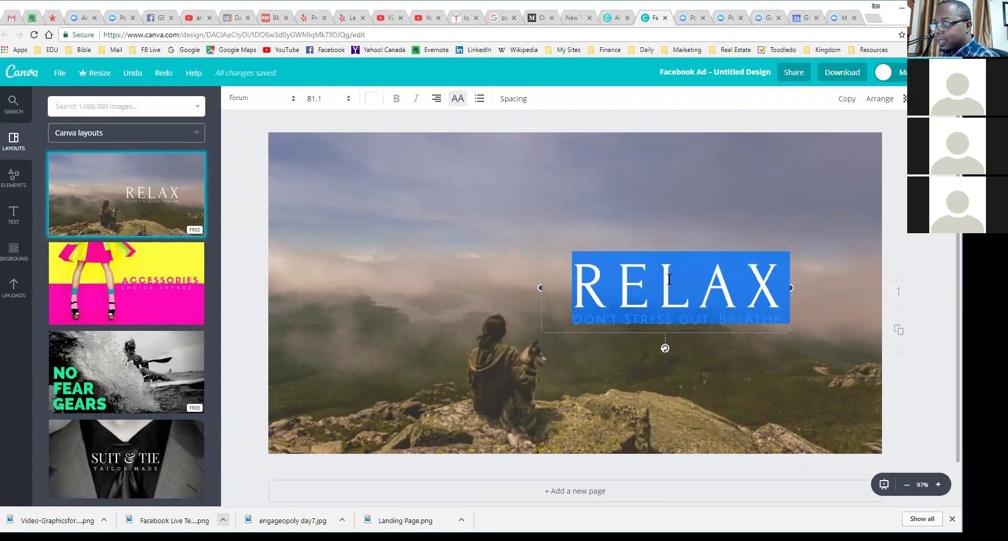
Step: Select the RELAX headline and subline text, and delete a stray body text box
click(669, 279)
click(573, 284)
drag(617, 286, 768, 285)
click(578, 295)
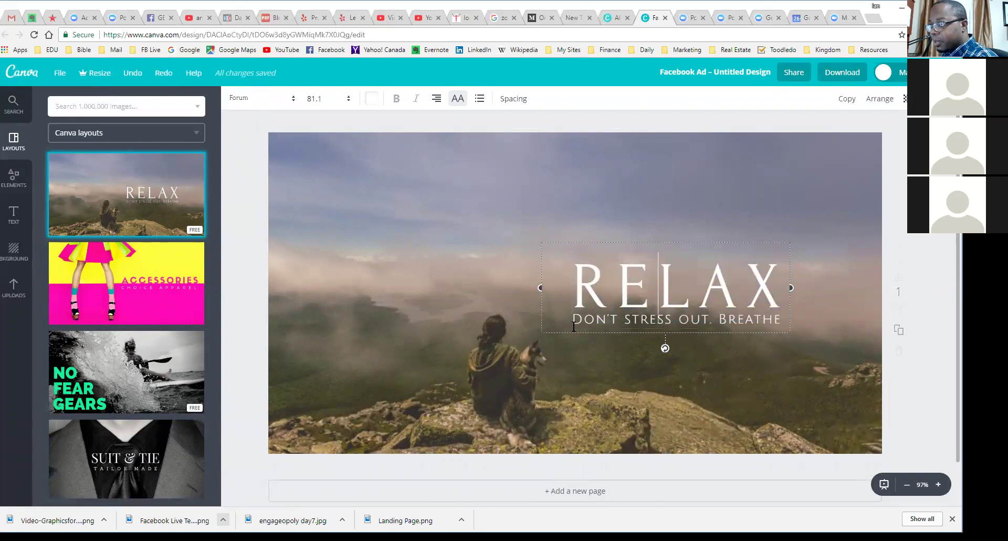
drag(573, 321, 769, 314)
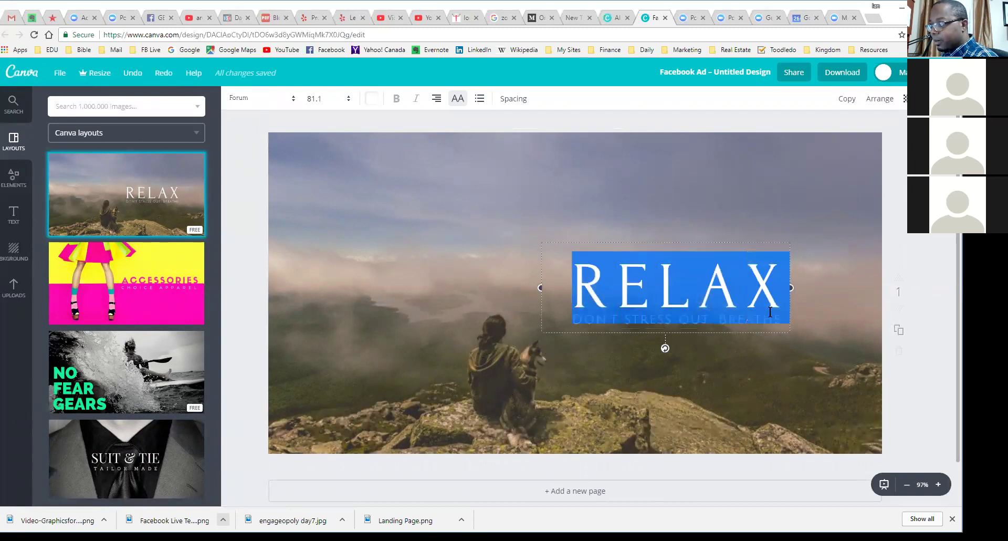
click(577, 304)
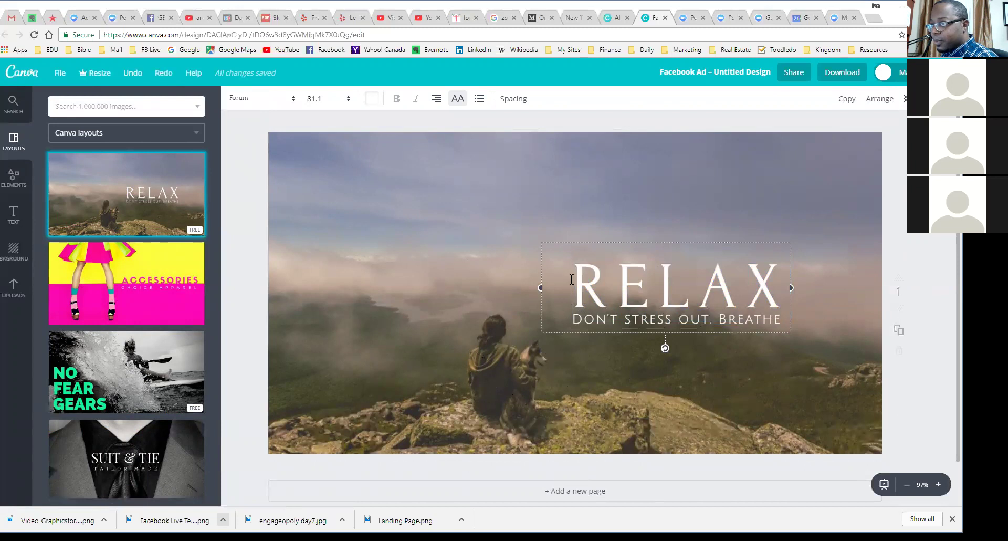
drag(573, 286, 773, 277)
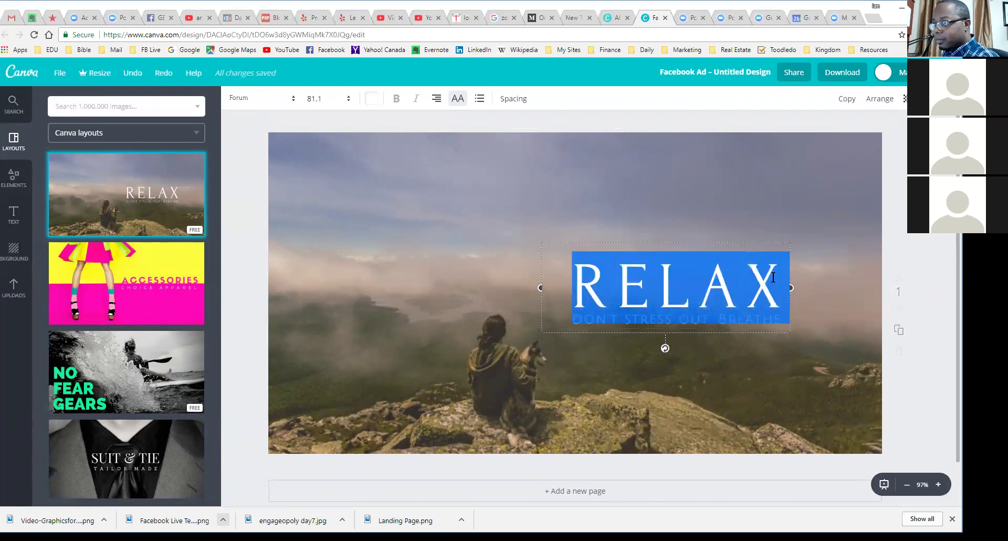
click(799, 306)
key(t)
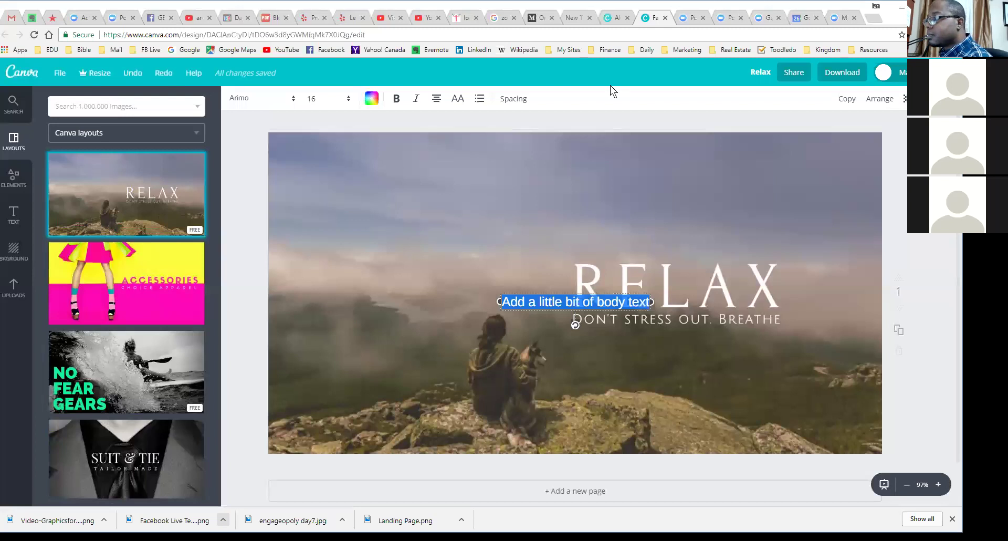
key(Delete)
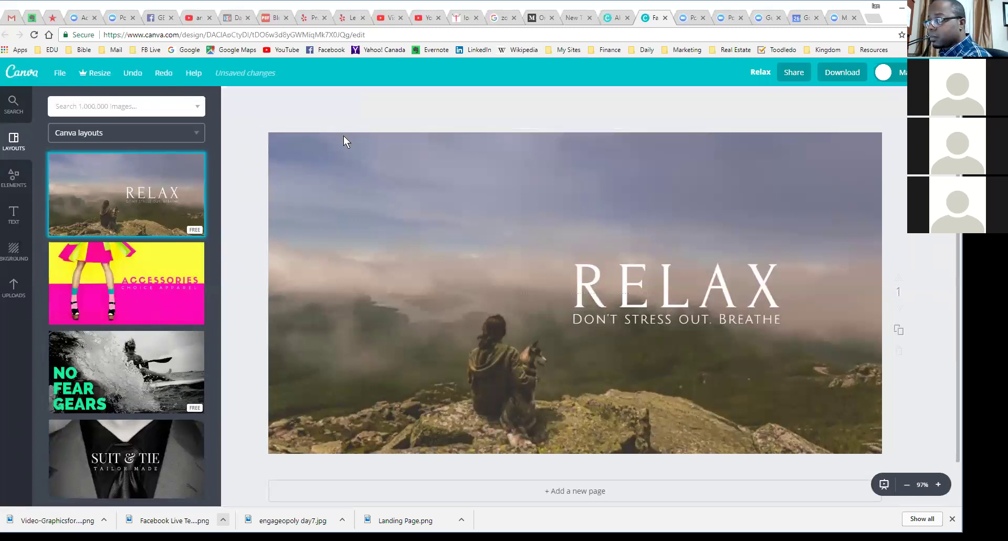
Step: Replace the RELAX headline with PEACE and bring up the text options
click(729, 293)
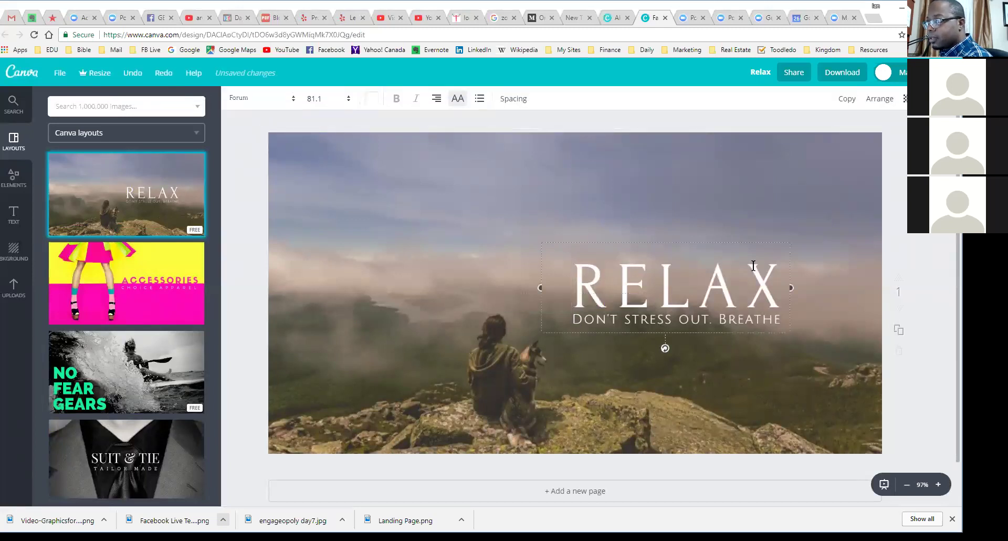
click(780, 281)
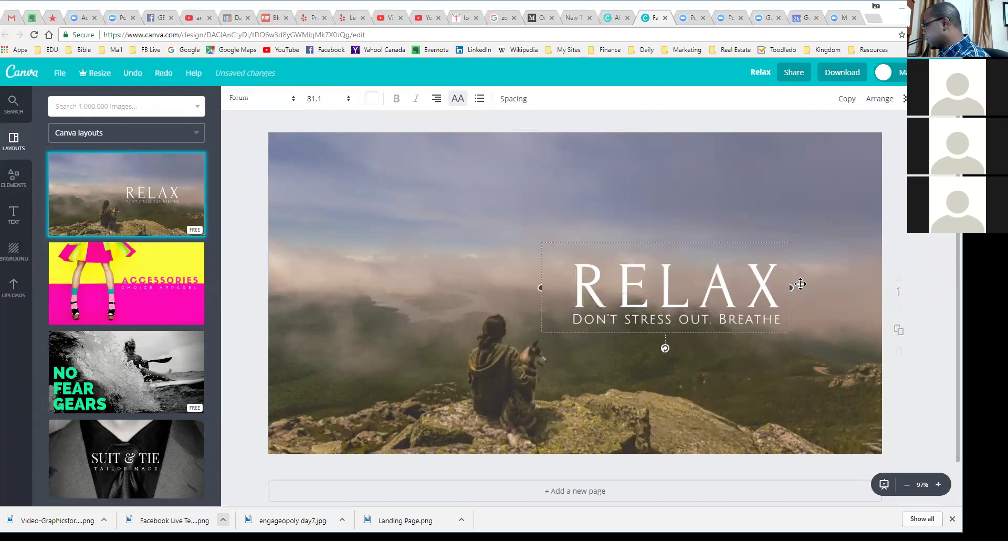
key(BackSpace)
key(BackSpace)
key(BackSpace)
key(BackSpace)
key(BackSpace)
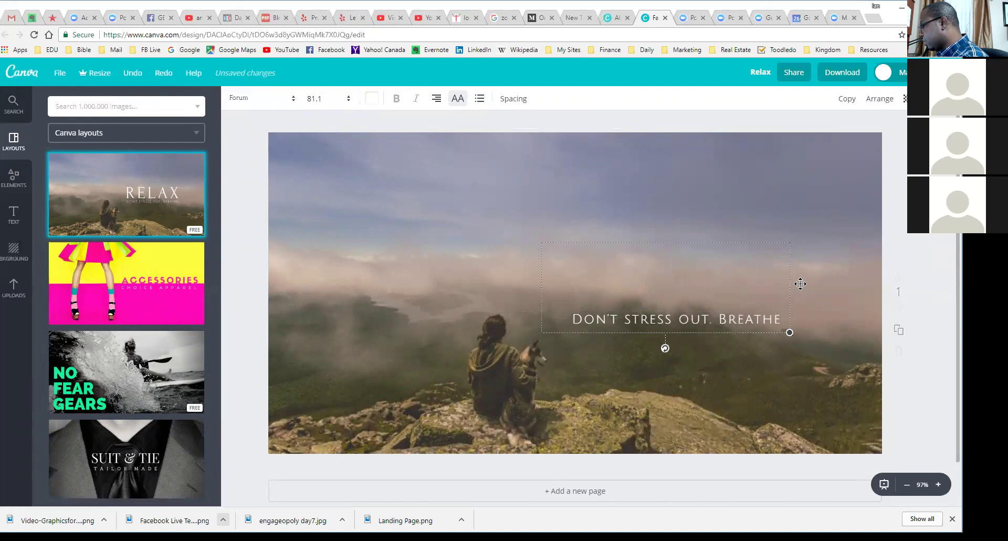
text(PEA)
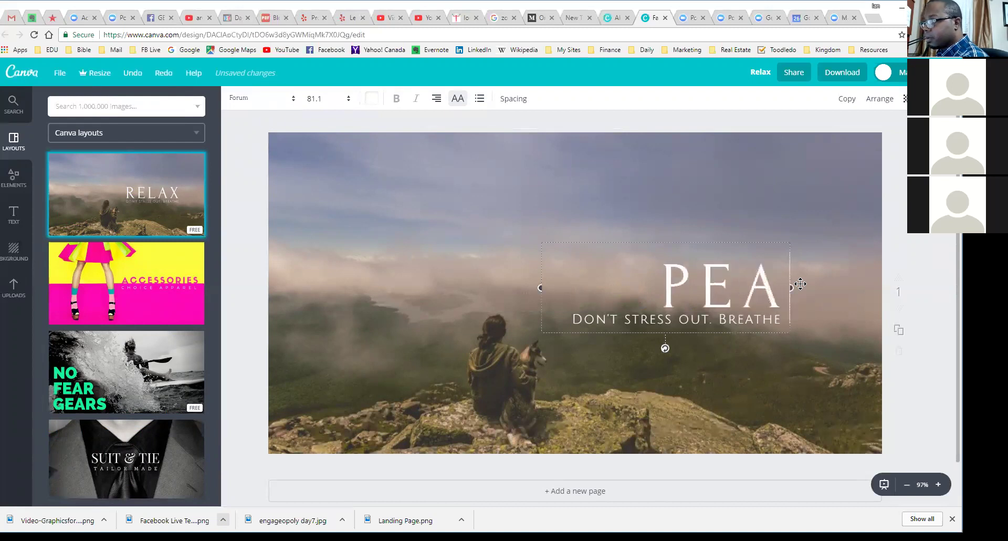
text(CE)
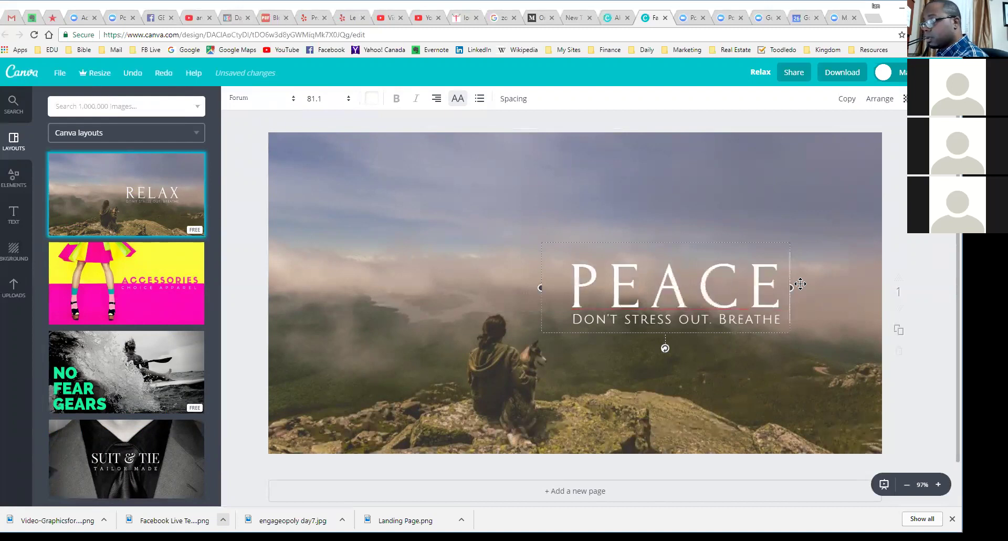
click(591, 321)
drag(573, 317, 596, 321)
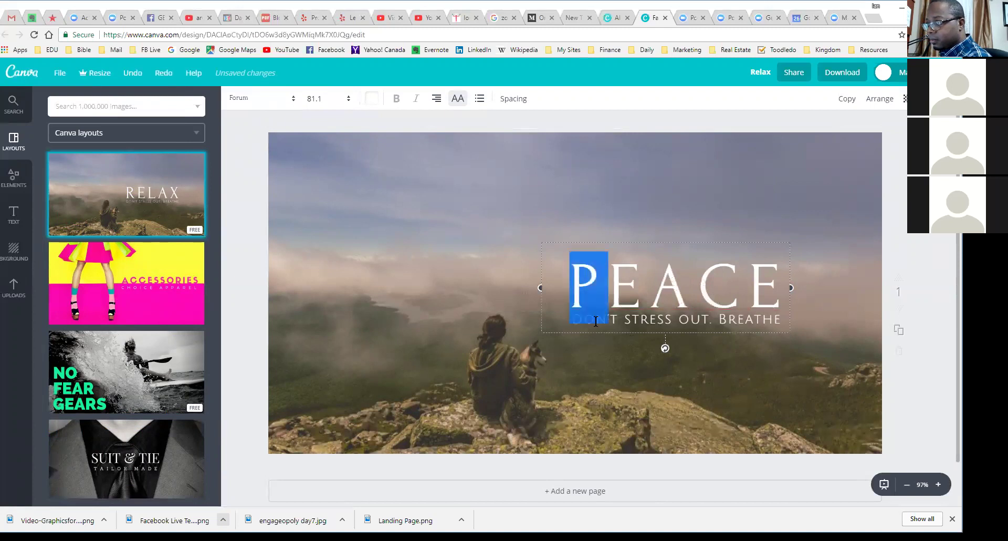
click(767, 314)
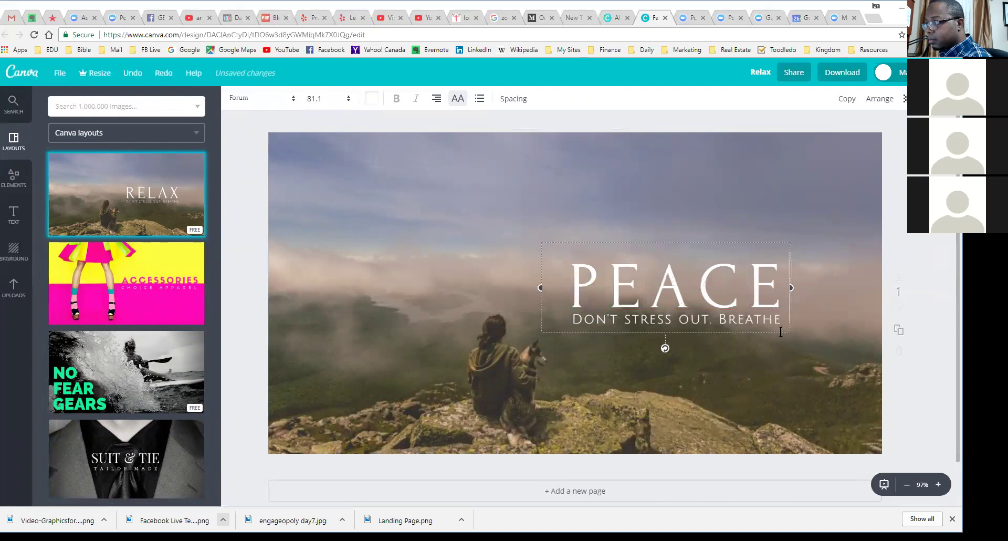
click(683, 330)
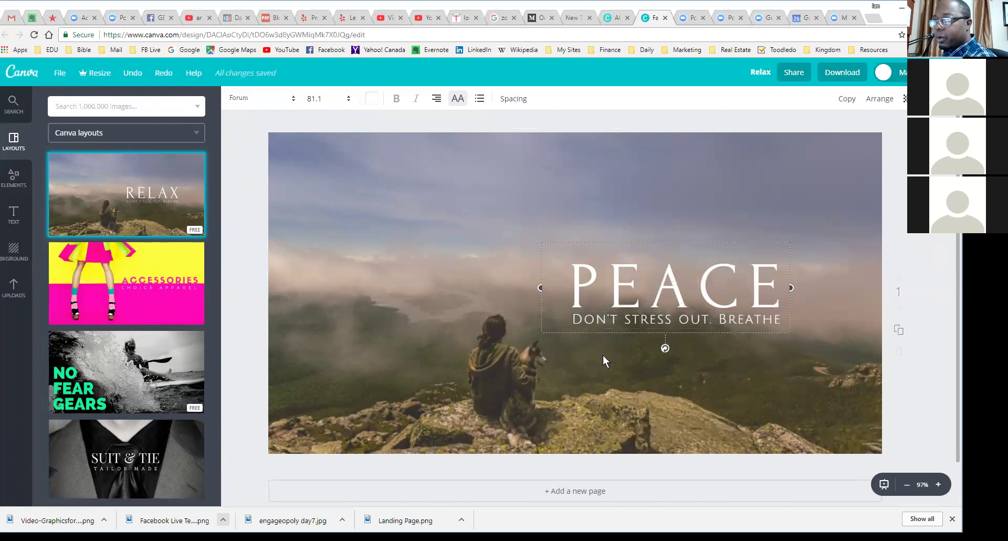
click(15, 213)
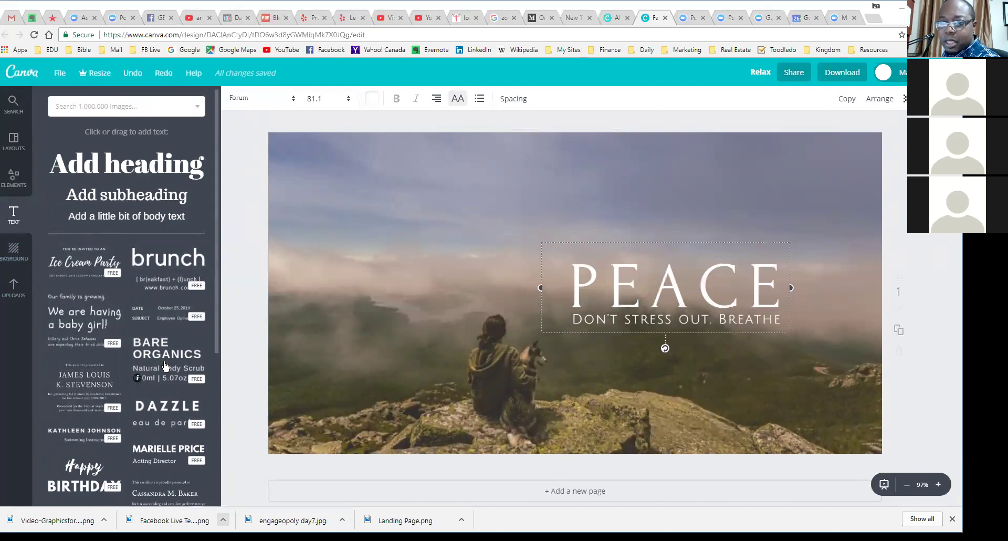
scroll(165, 349, down, 3)
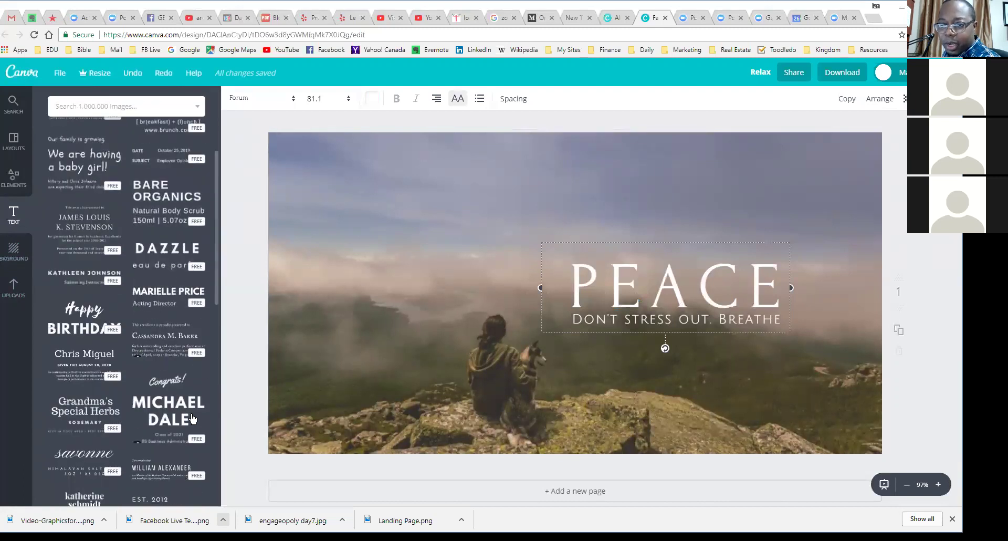
scroll(152, 363, up, 3)
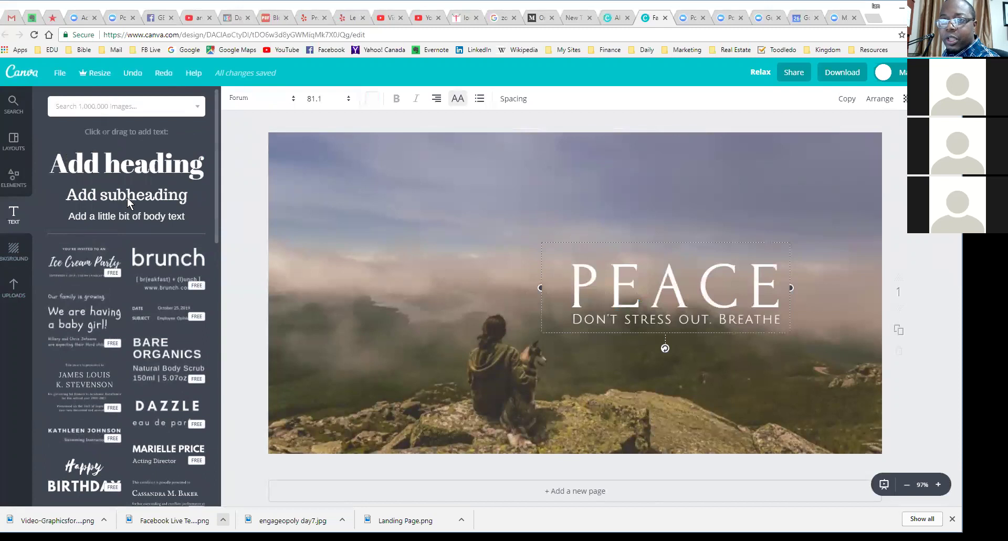
Step: Add a heading text box and place it below the BREATHE subline
drag(121, 168, 561, 329)
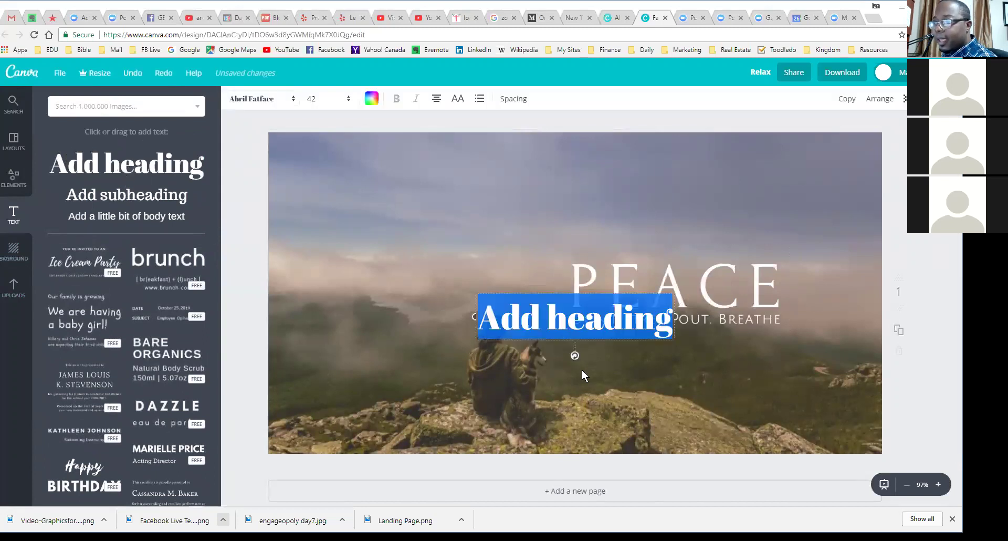
drag(546, 342, 660, 201)
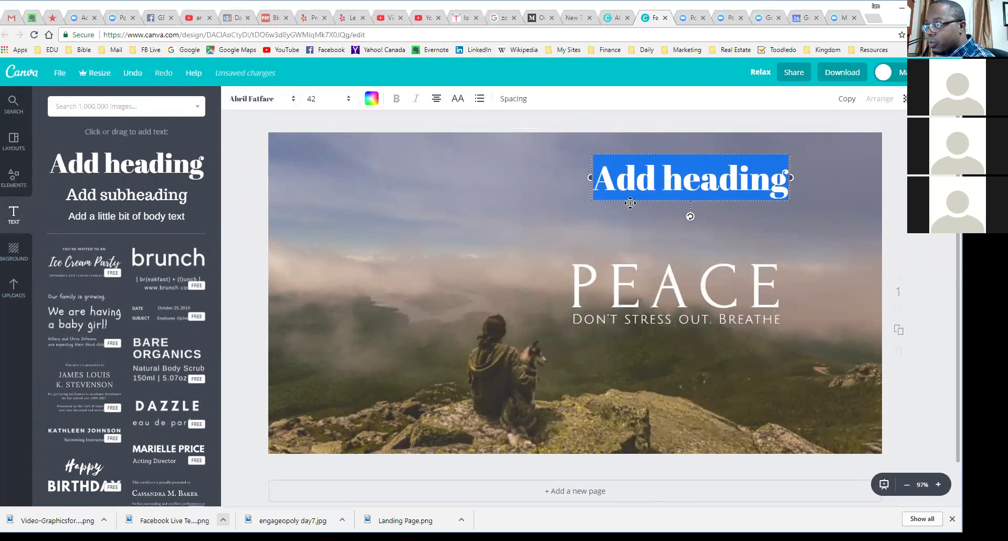
drag(630, 203, 386, 278)
drag(465, 355, 601, 232)
drag(621, 200, 631, 395)
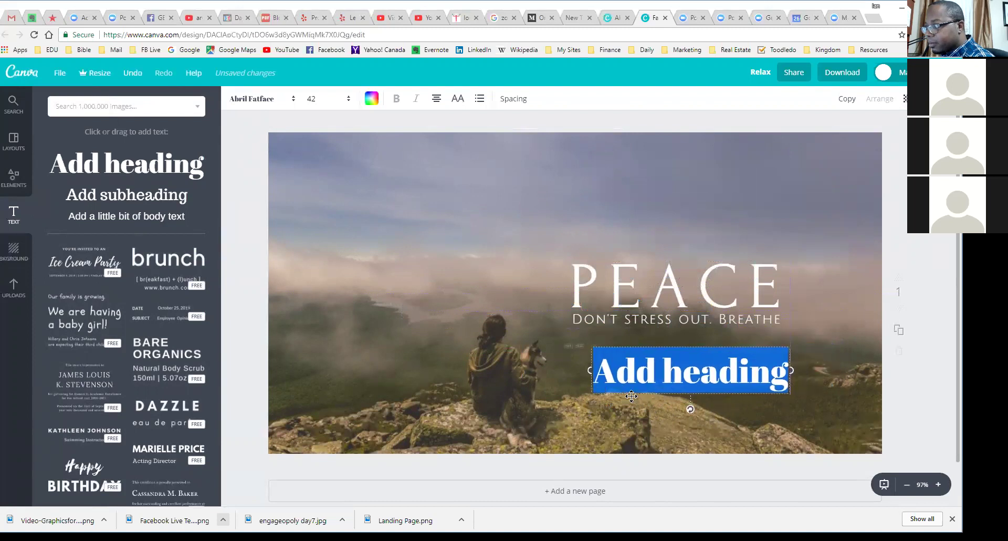
Step: Replace the placeholder heading text with the author's full name
click(681, 379)
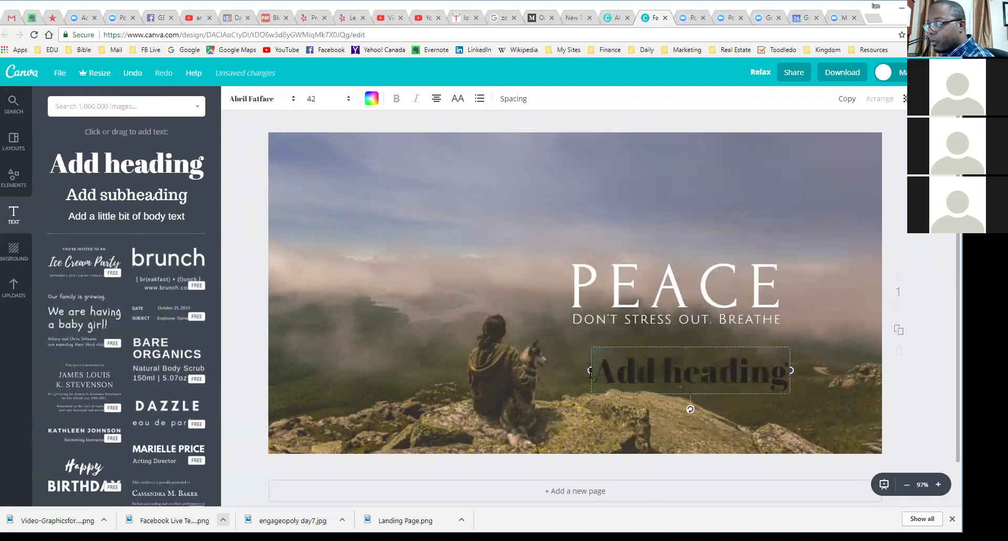
drag(615, 373, 820, 378)
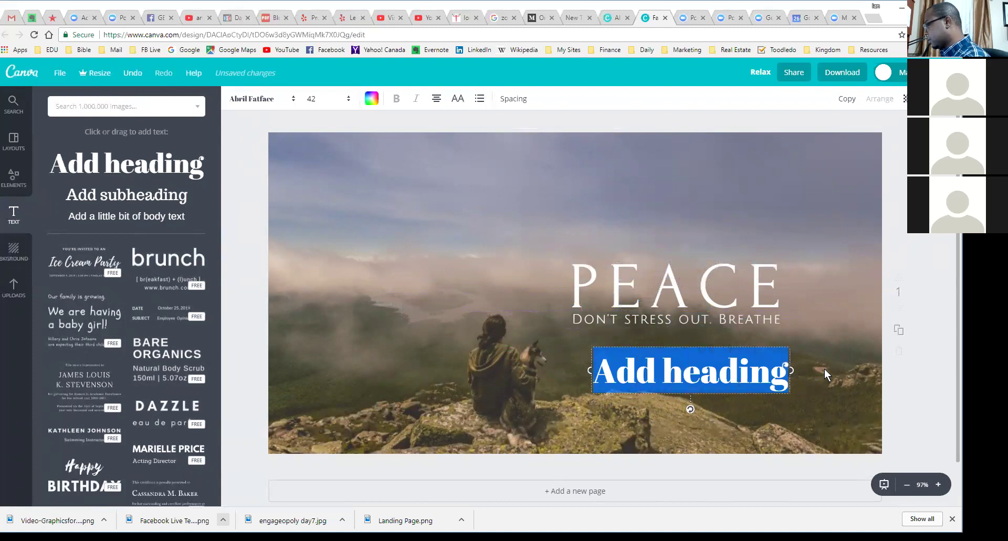
key(BackSpace)
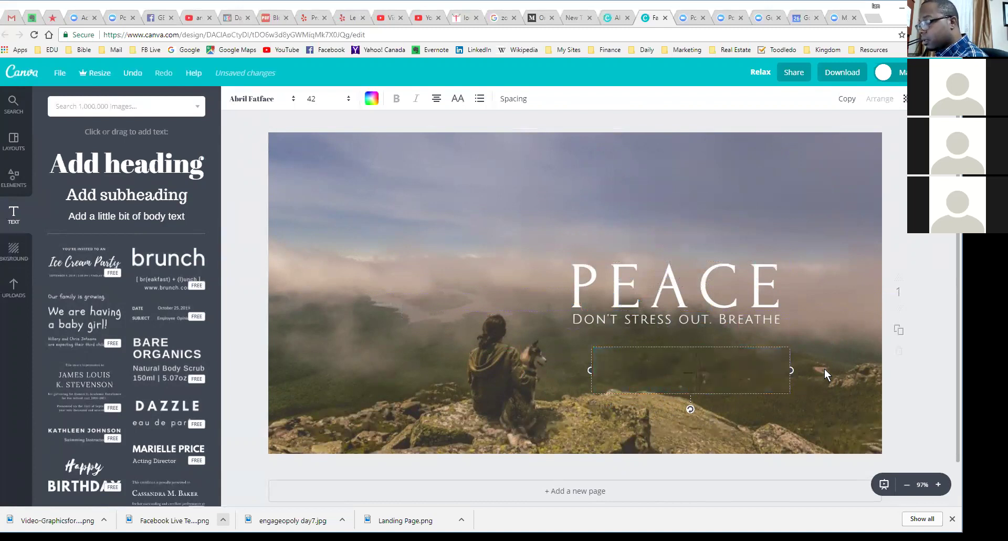
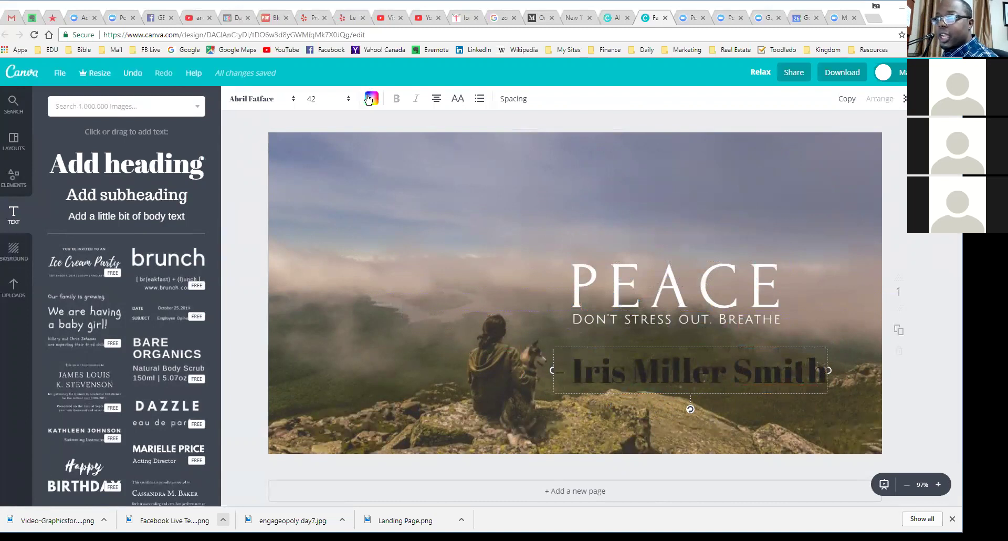
click(778, 418)
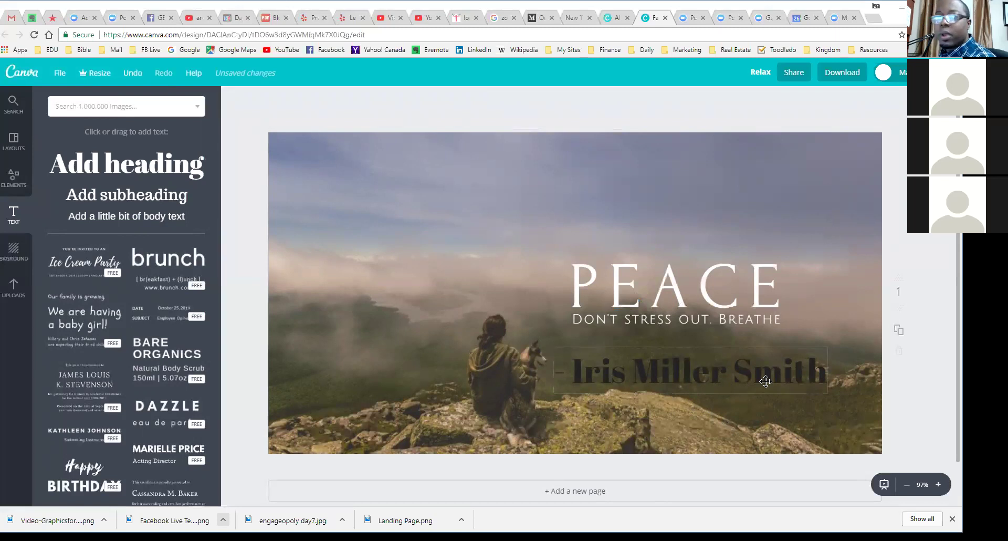
click(718, 375)
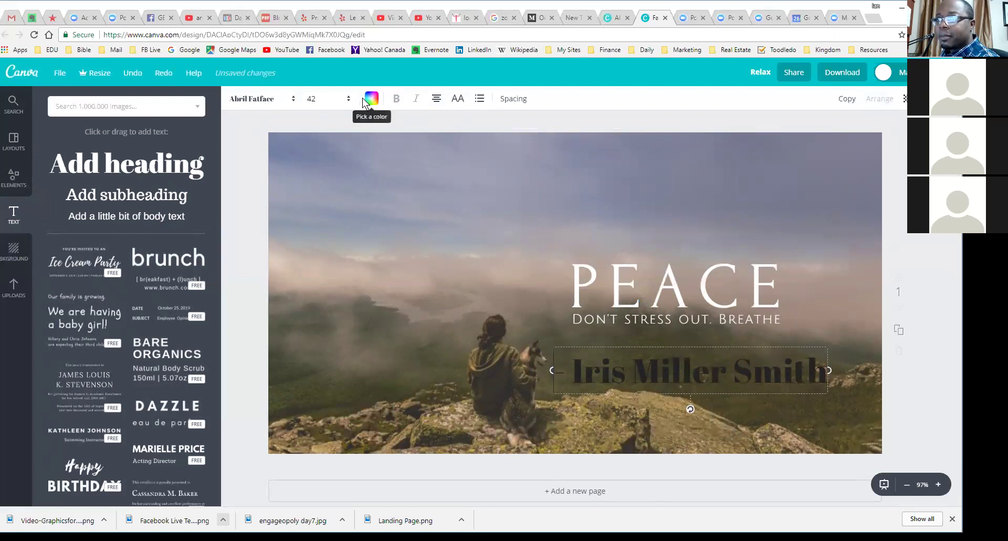
Step: Make the name line white in Forum at size 24, nudged up under the subline
click(373, 100)
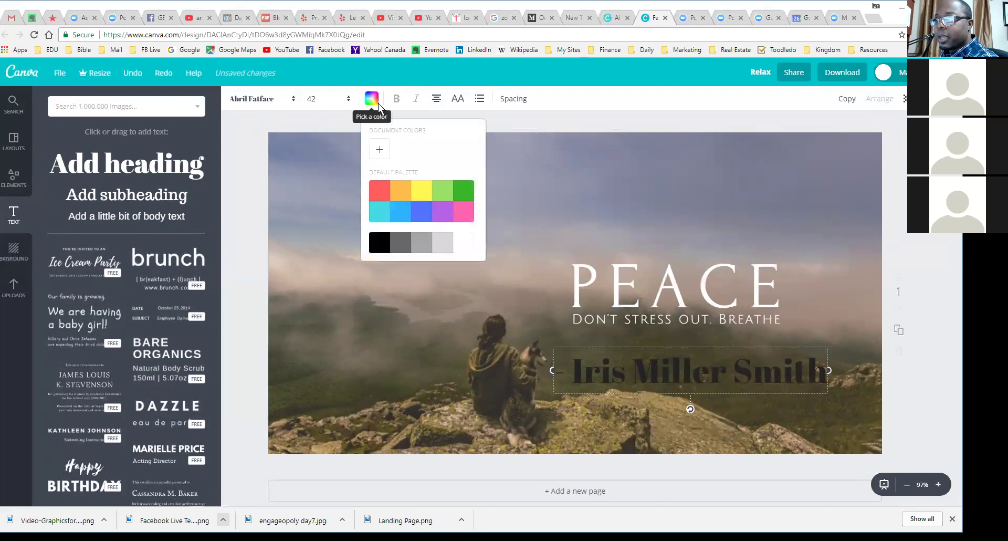
click(465, 244)
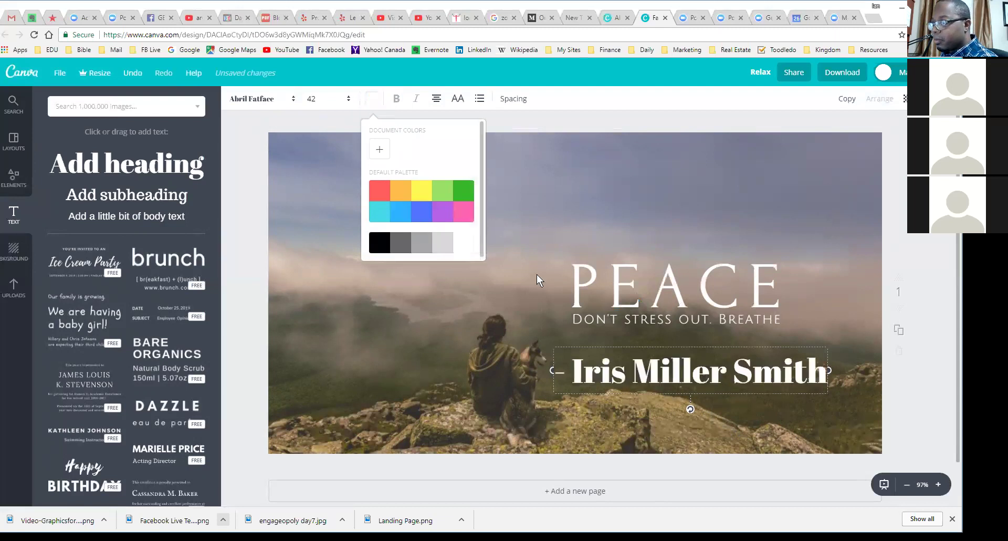
click(294, 100)
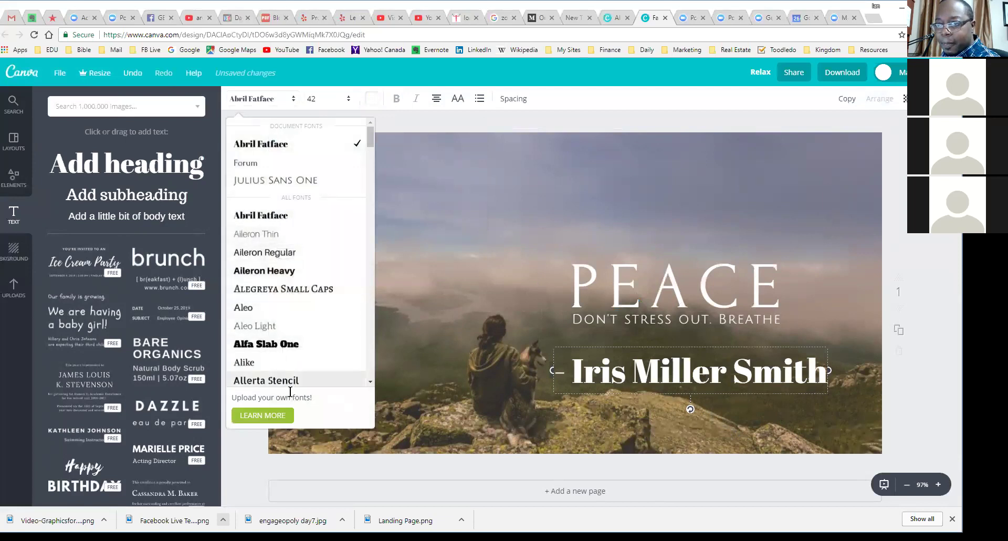
click(274, 166)
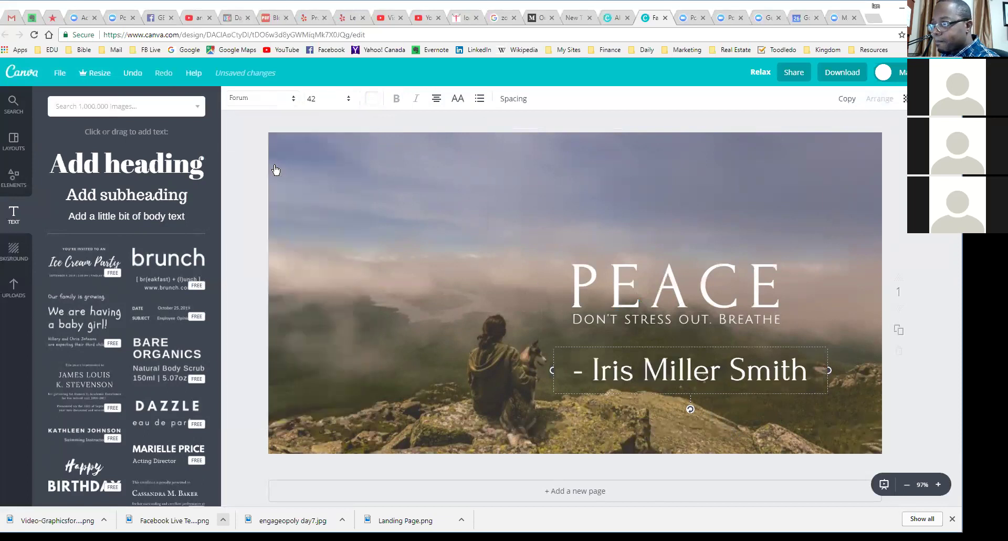
click(347, 98)
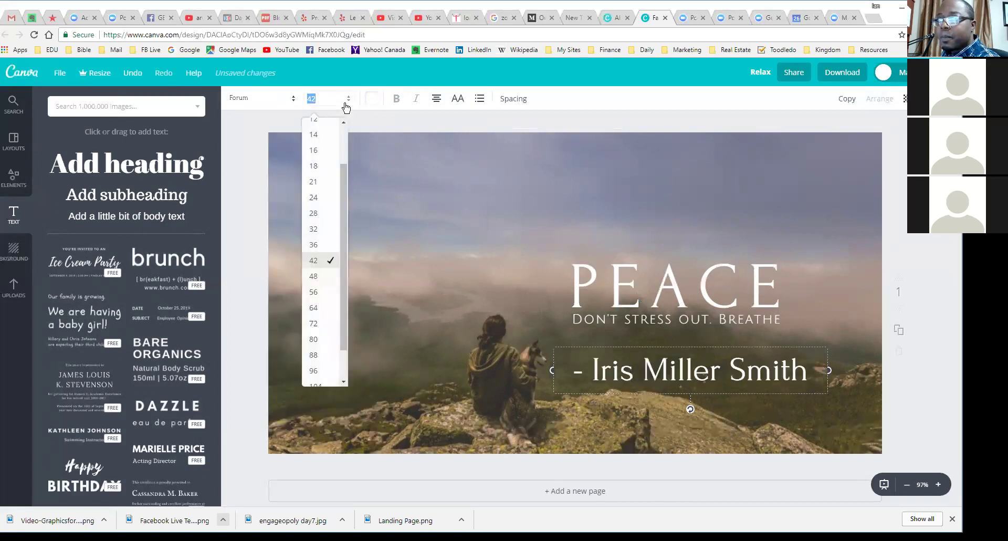
click(328, 230)
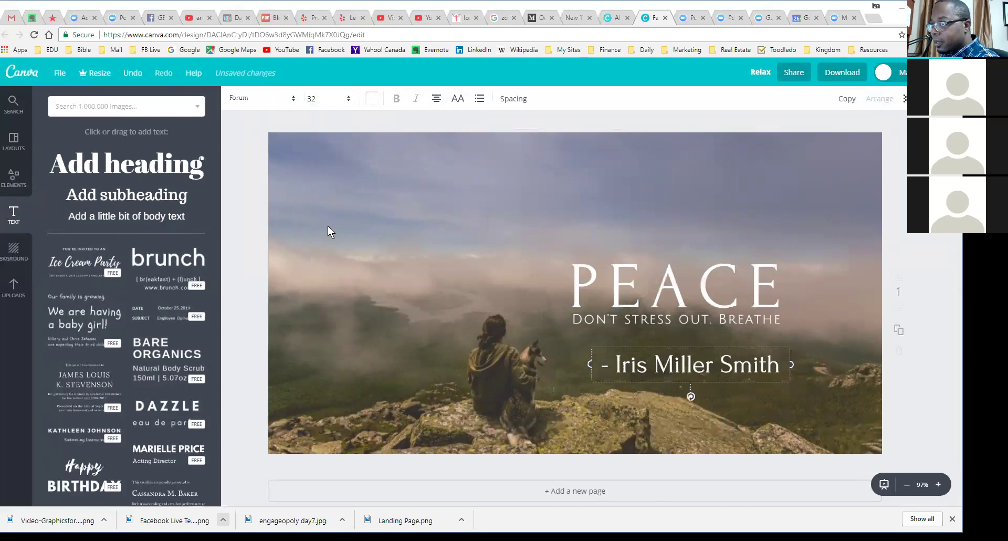
click(318, 99)
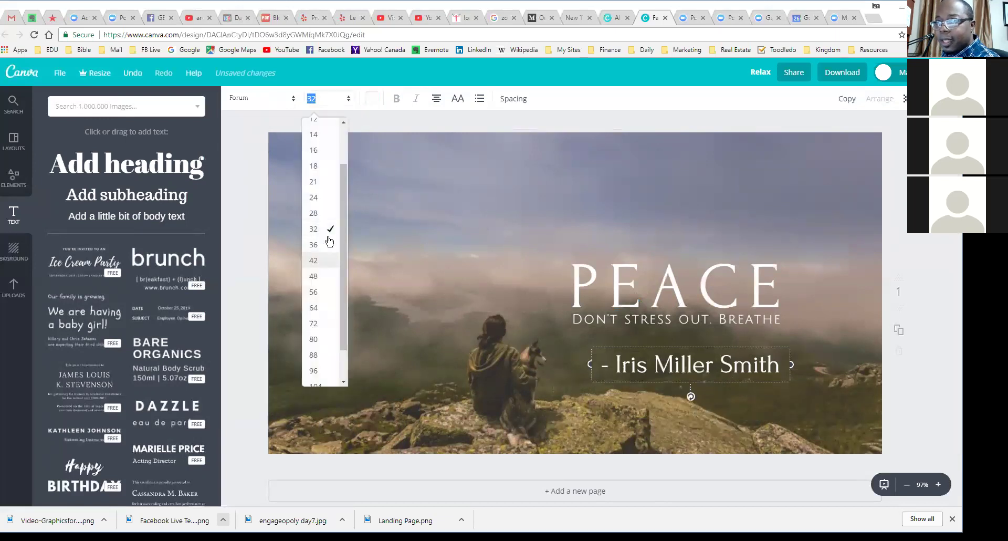
click(321, 200)
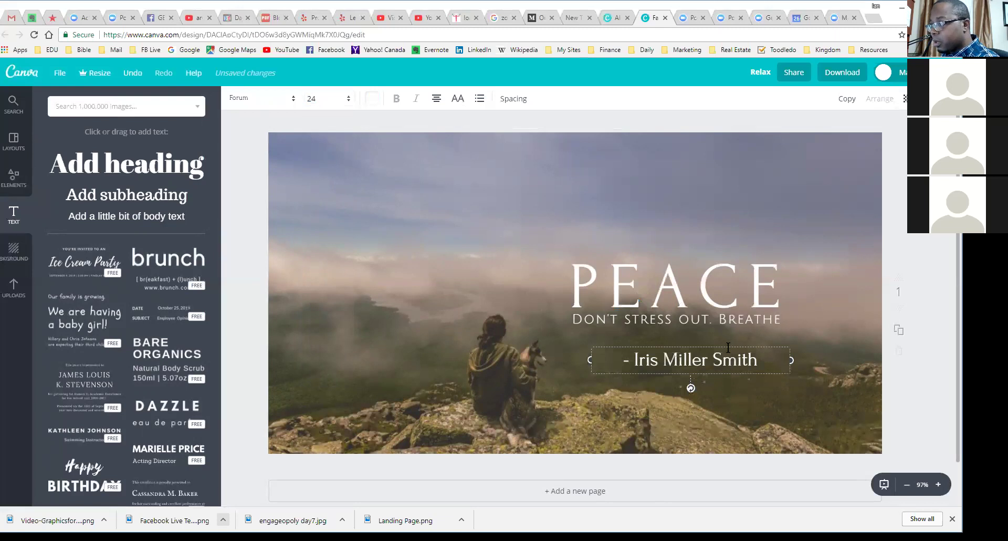
drag(727, 345, 746, 337)
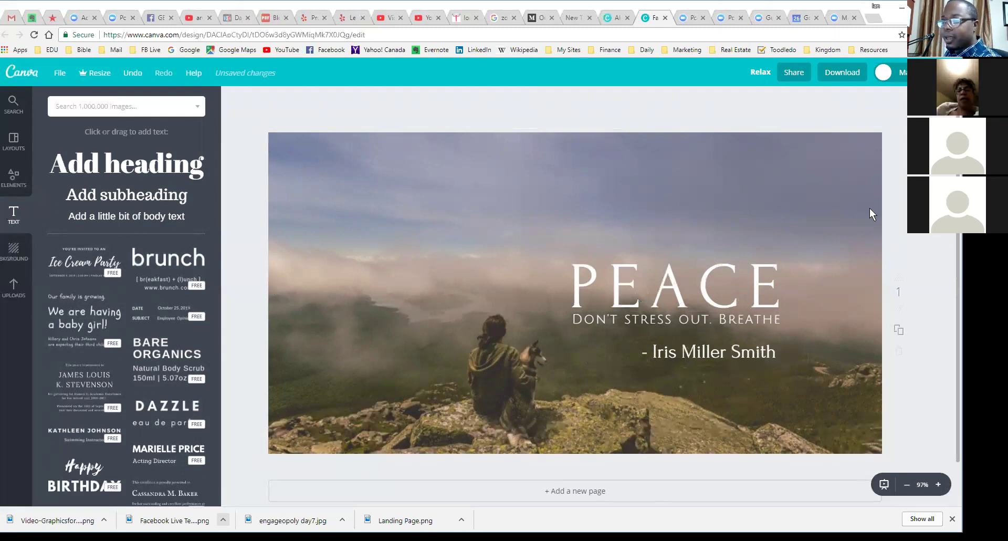
click(345, 312)
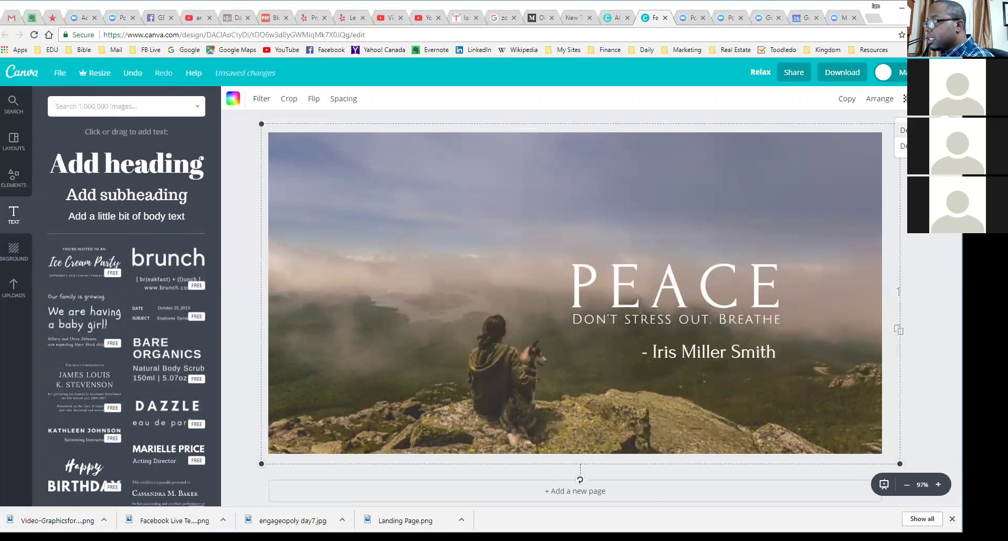
click(903, 146)
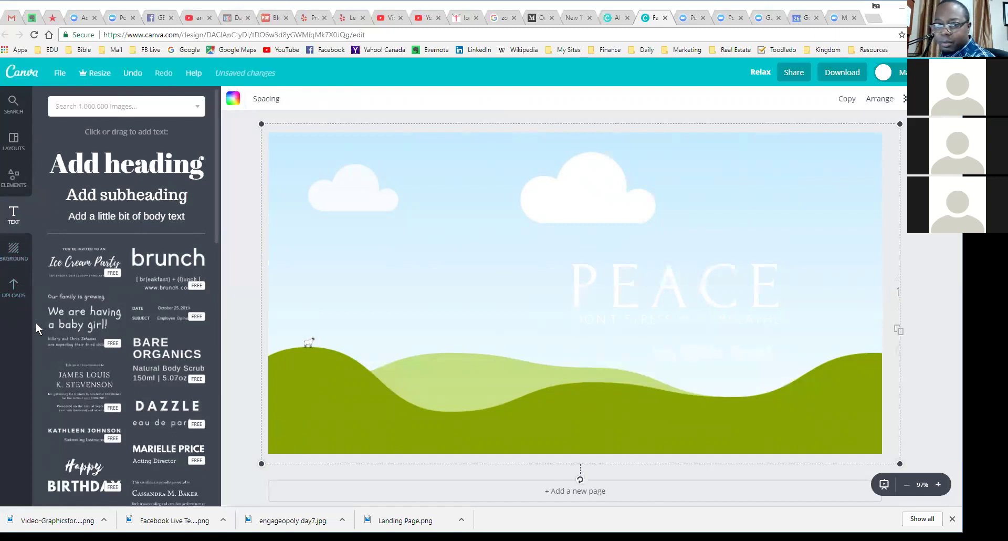
click(14, 293)
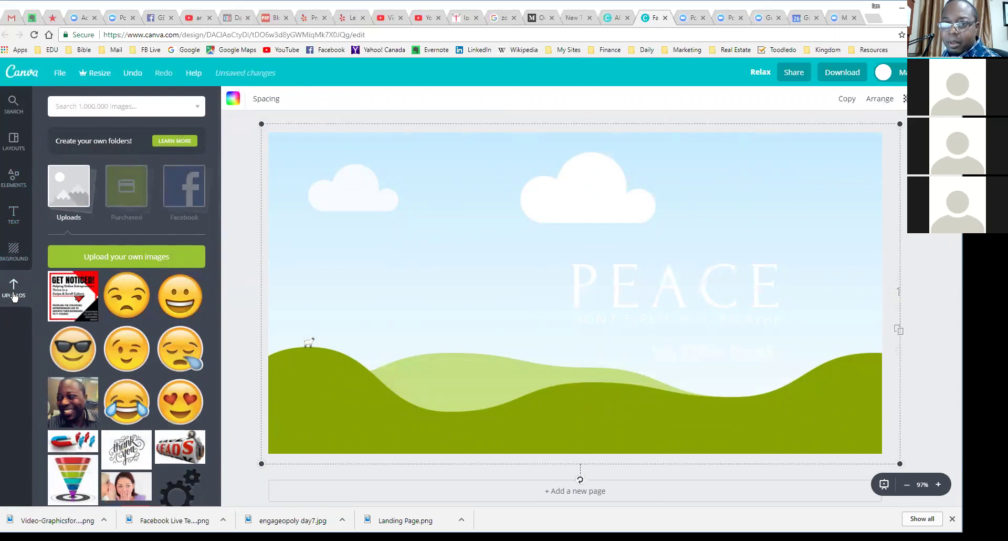
scroll(61, 126, down, 4)
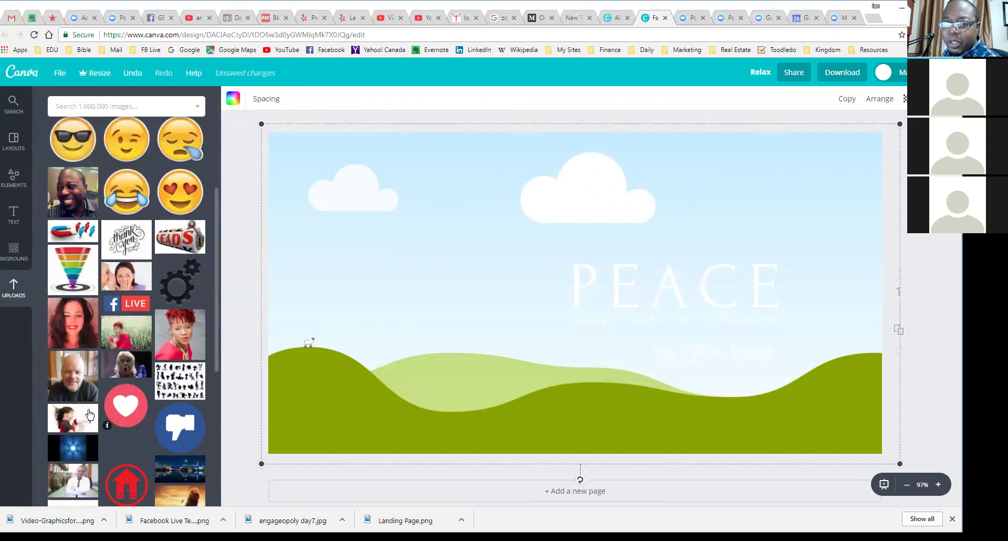
scroll(149, 355, down, 5)
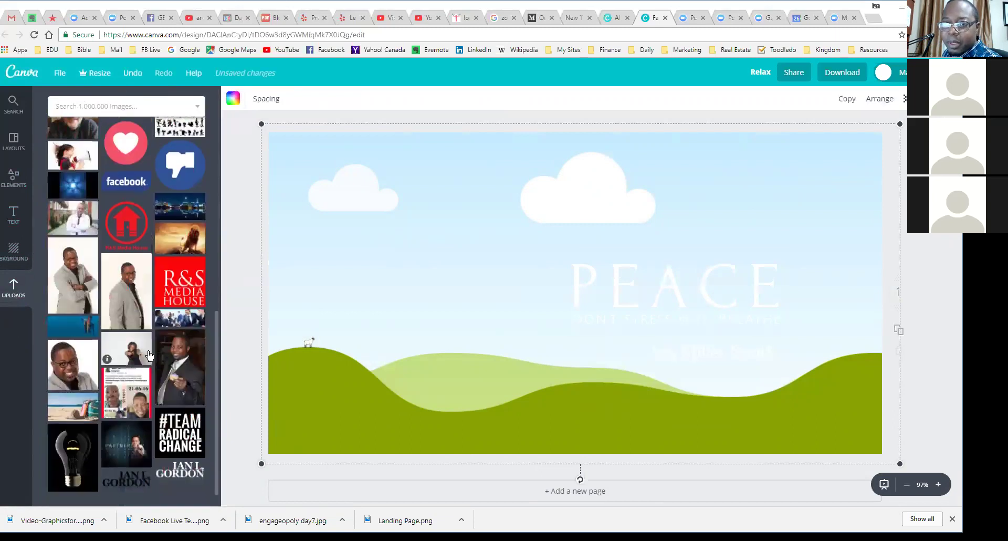
scroll(132, 339, up, 5)
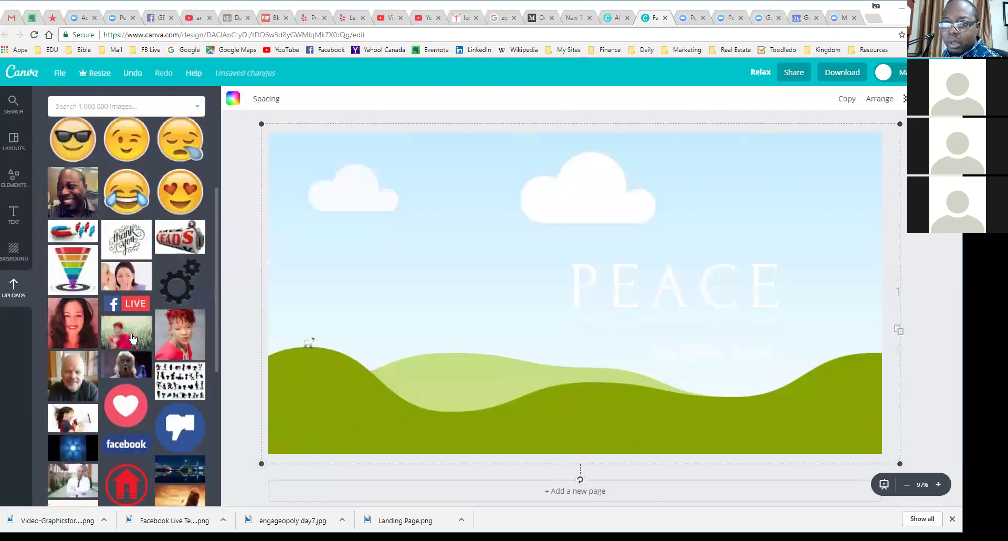
scroll(147, 331, up, 4)
scroll(149, 328, down, 7)
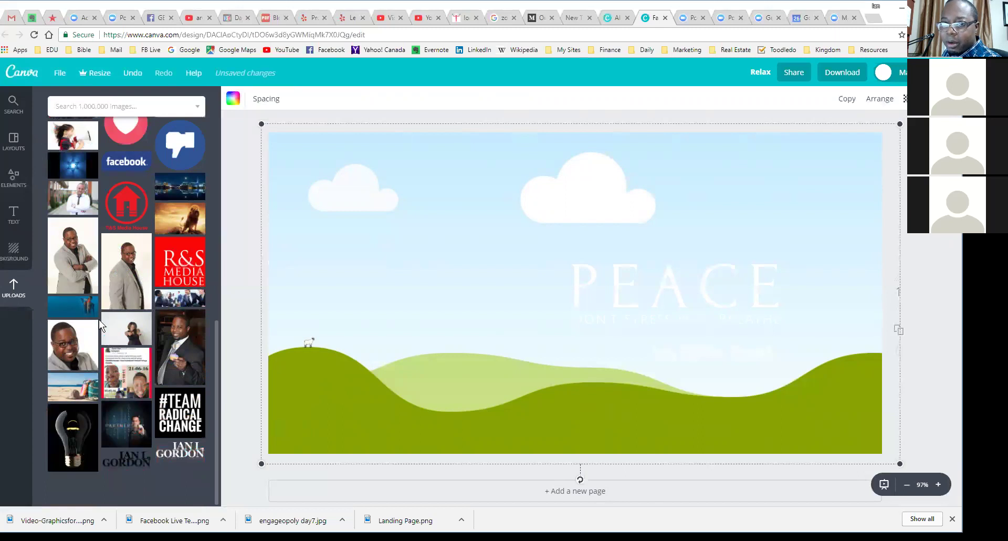
scroll(102, 325, up, 4)
scroll(102, 326, down, 1)
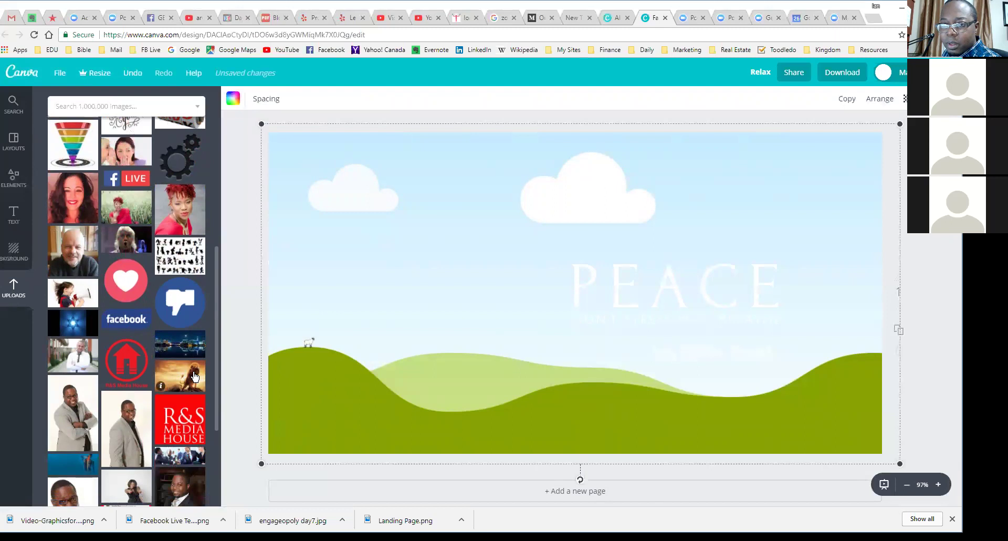
scroll(189, 375, down, 3)
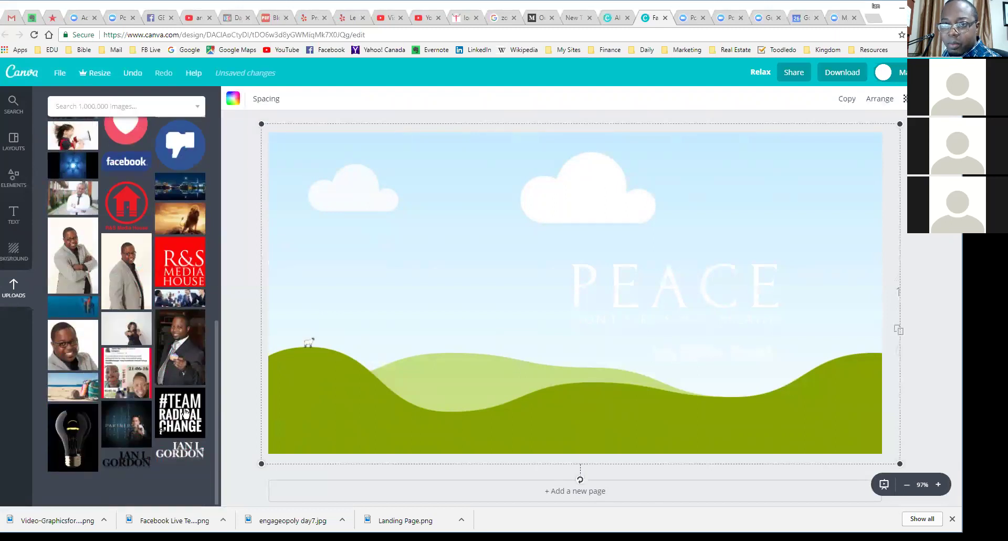
scroll(181, 373, up, 3)
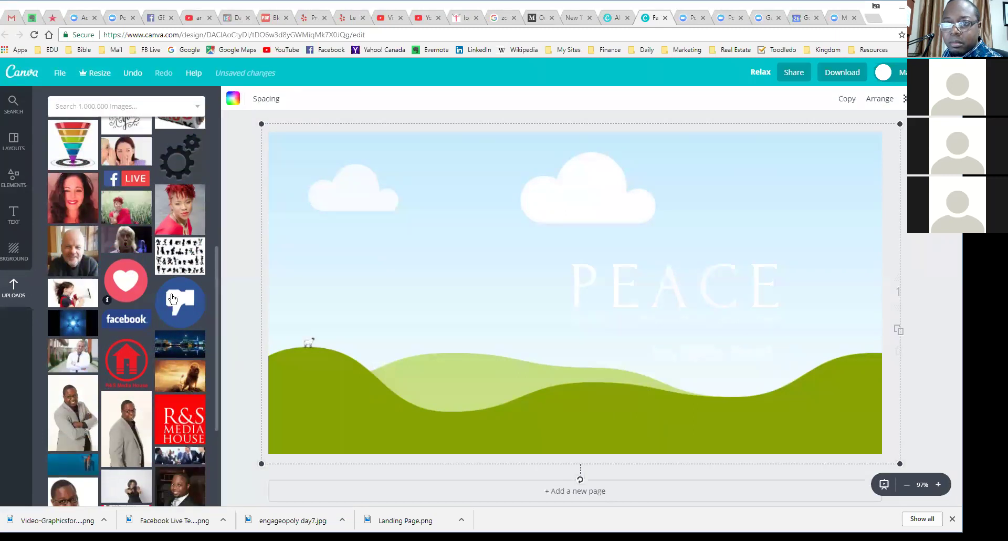
Step: Add the uploaded lion-on-rock photo as the full-page background and shift it down slightly
click(181, 370)
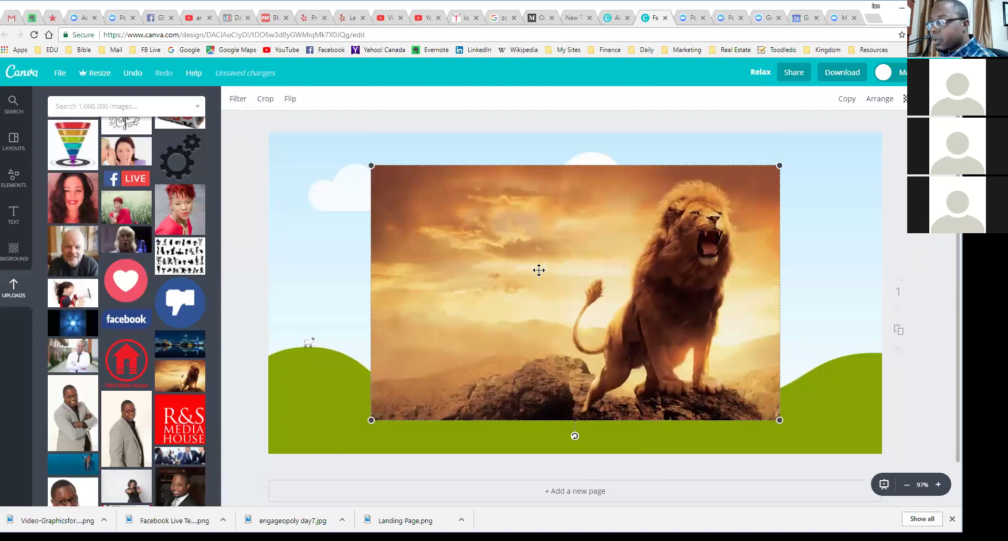
drag(516, 271, 473, 264)
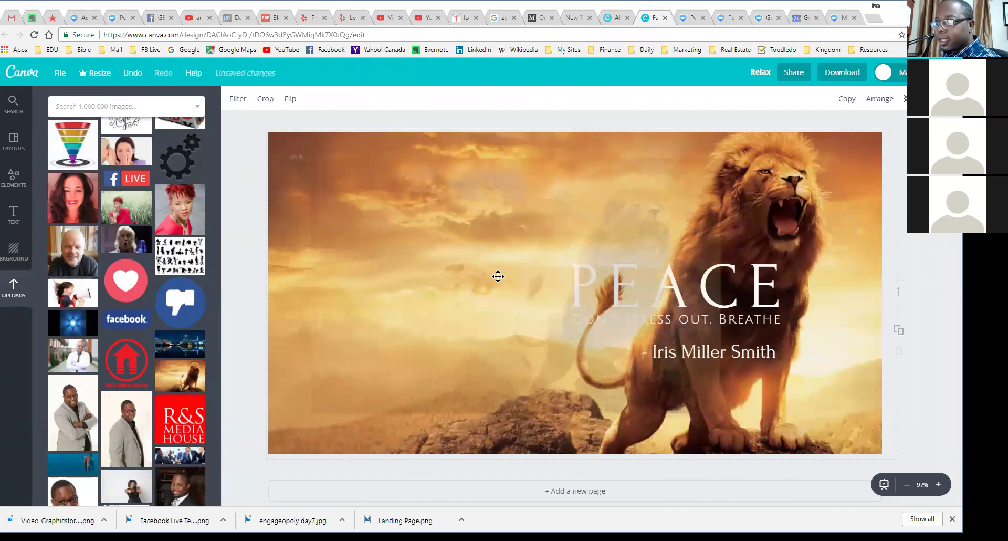
click(474, 255)
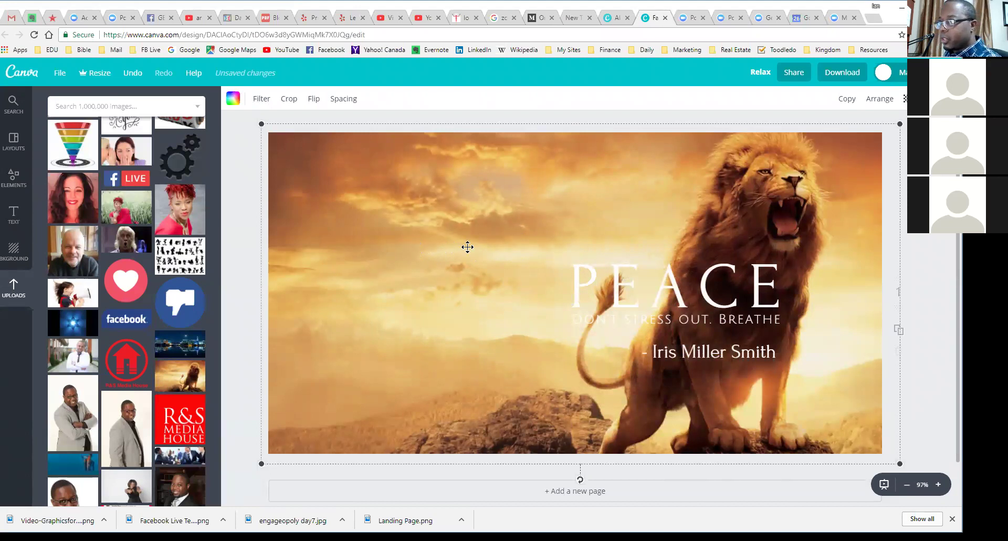
drag(819, 200, 849, 187)
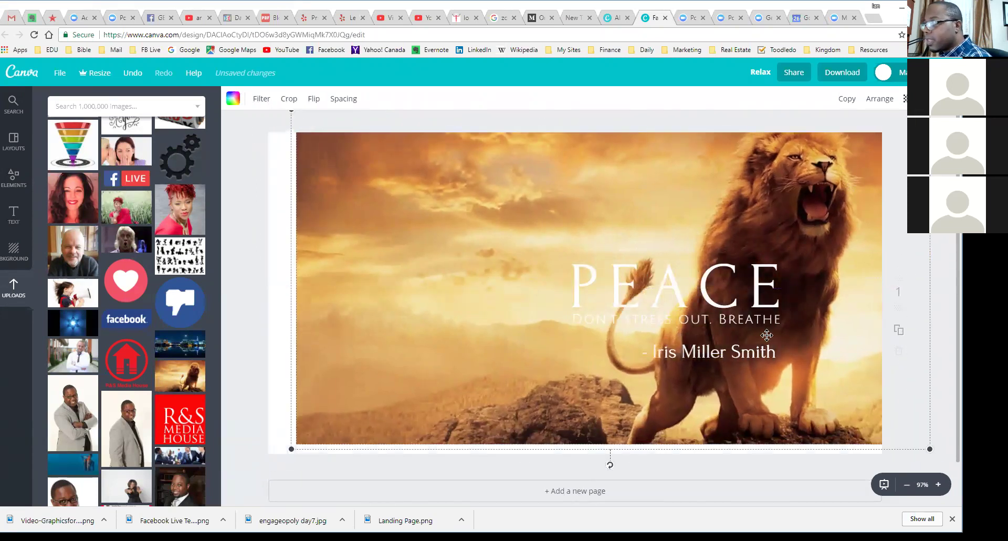
click(681, 285)
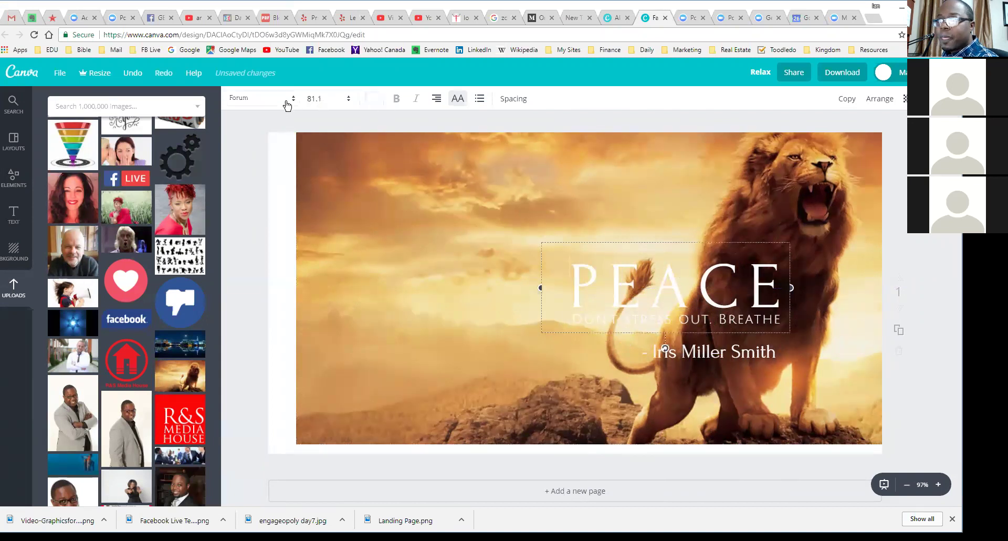
Step: Turn PEACE and the tagline black and move them to the upper left
click(372, 101)
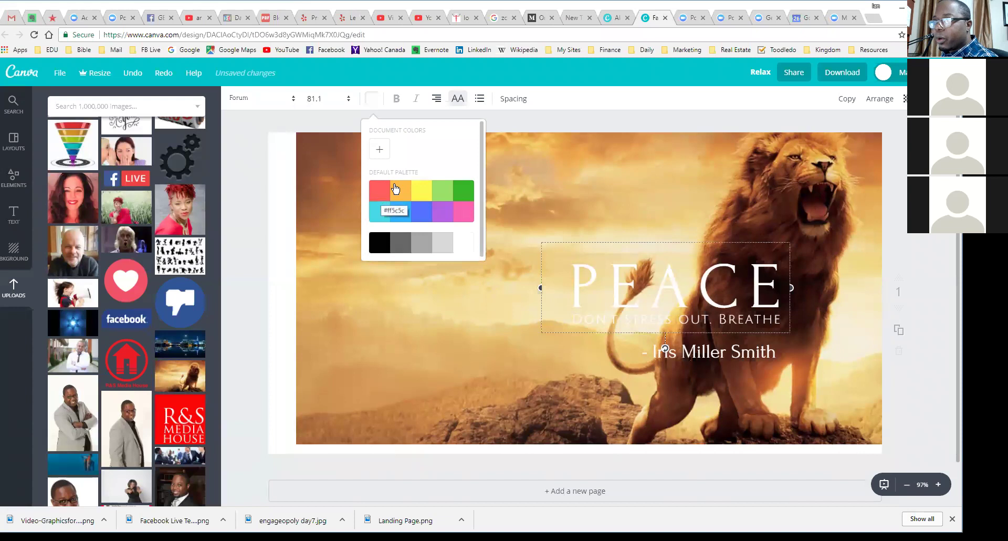
click(379, 242)
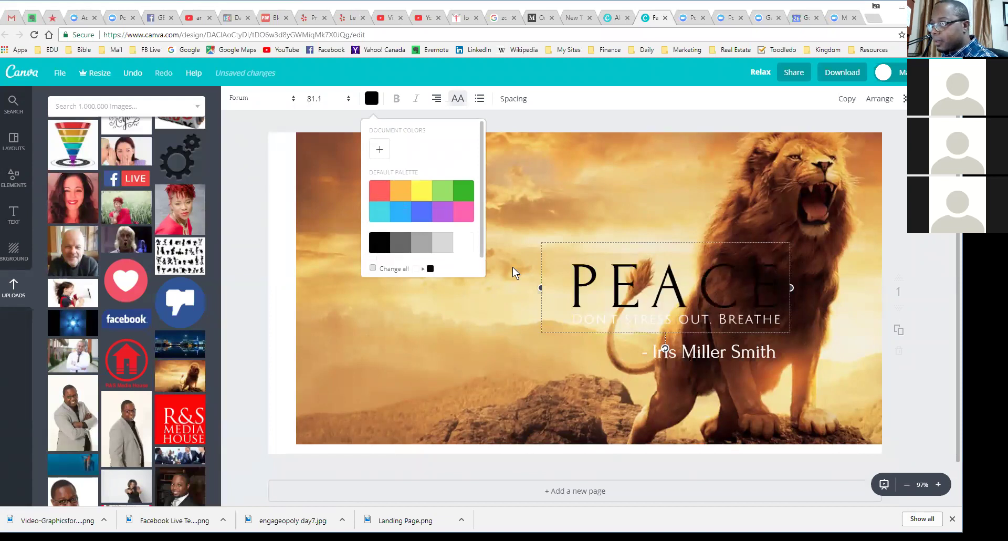
drag(688, 239, 474, 145)
drag(744, 318, 526, 231)
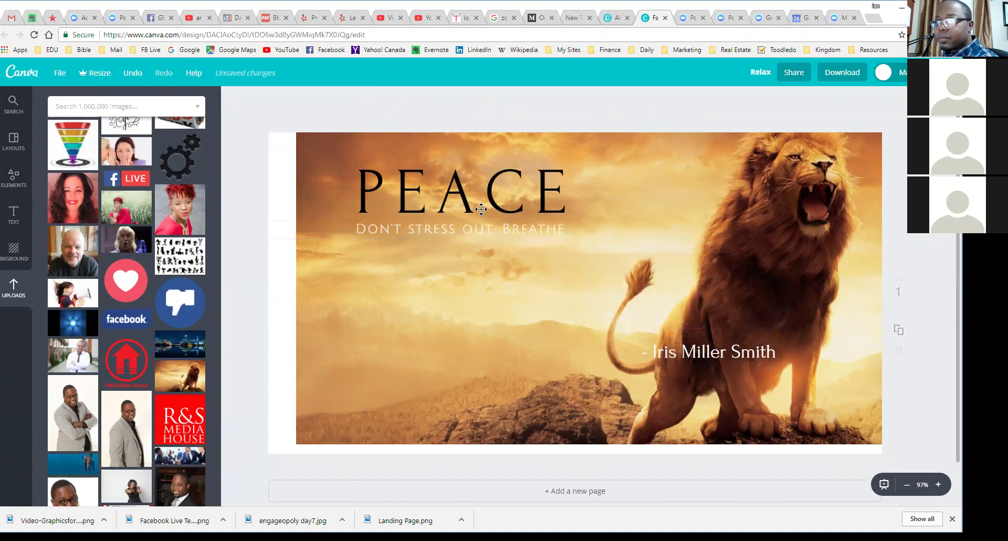
click(470, 266)
click(463, 229)
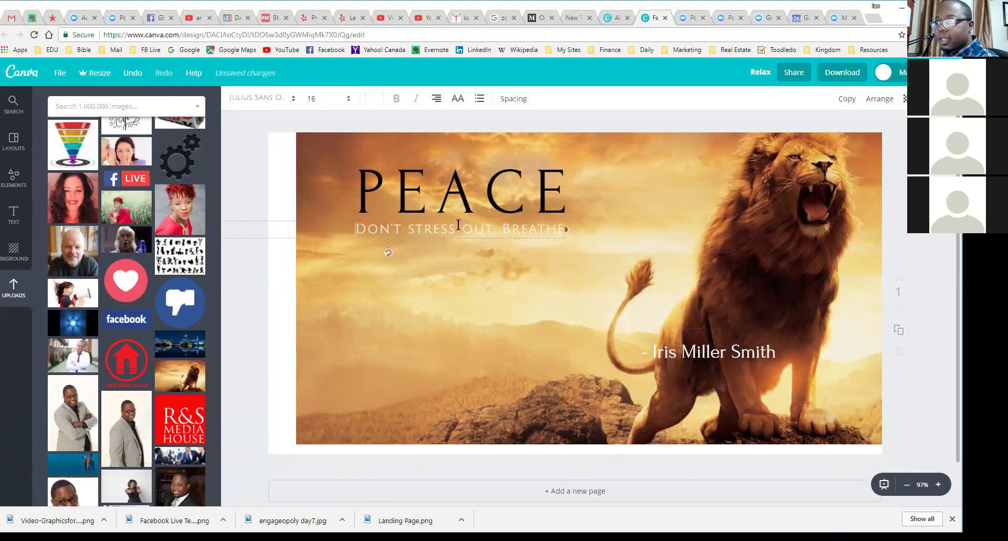
click(371, 100)
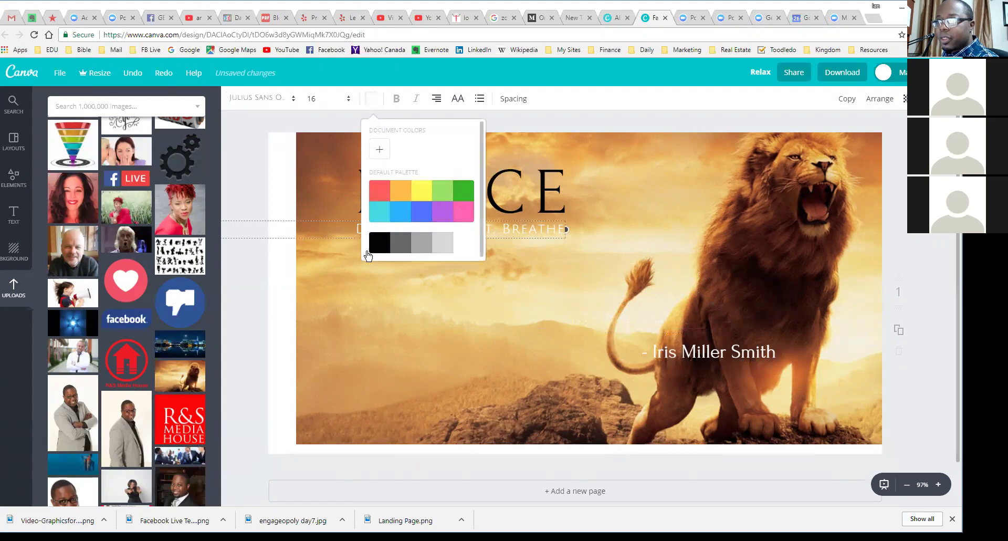
click(528, 308)
Step: Move the name up beneath the tagline and make it black
drag(715, 347, 518, 277)
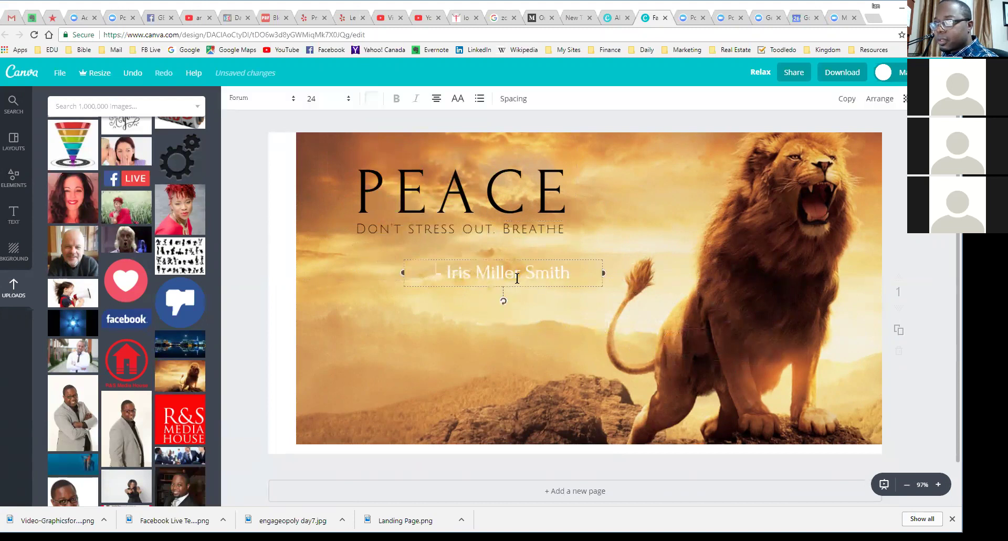
click(372, 99)
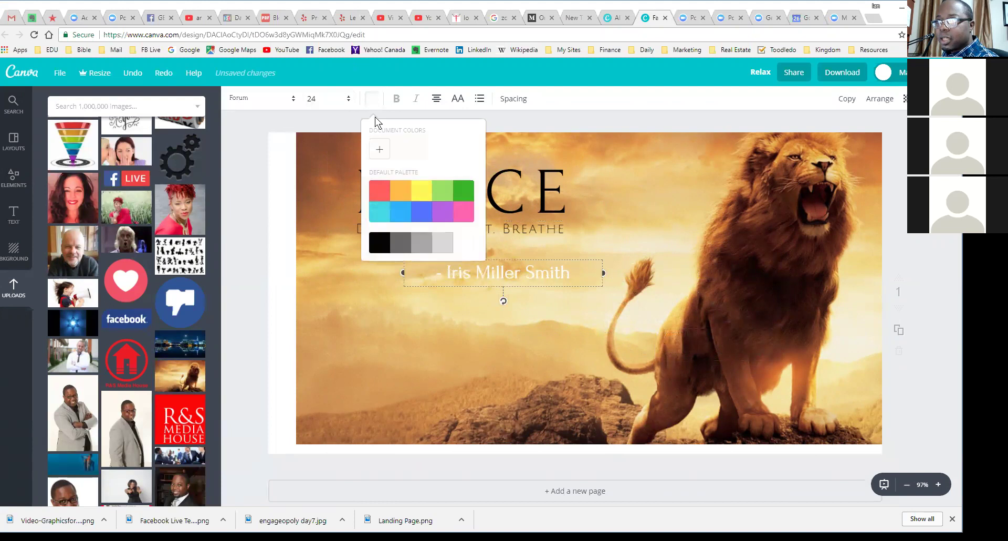
click(380, 242)
click(527, 356)
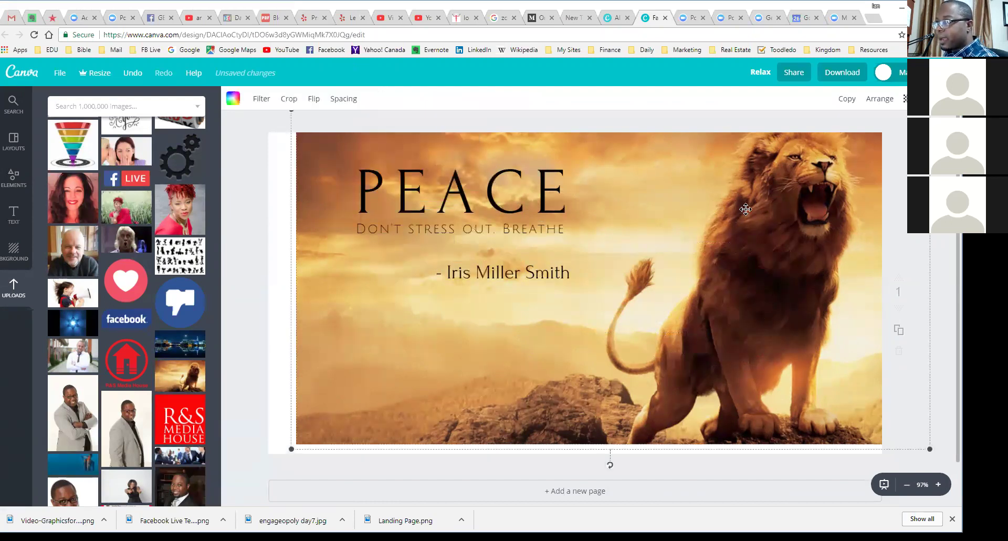
click(462, 187)
Step: Retype the heading as THE HEART OF A LION and set it to size 48
drag(357, 189, 580, 201)
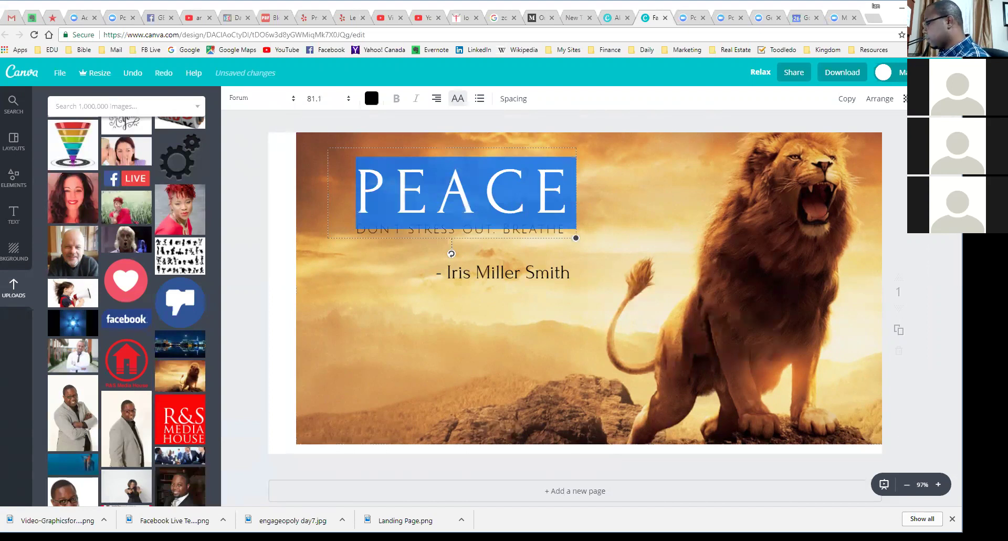
text(LI)
key(BackSpace)
key(BackSpace)
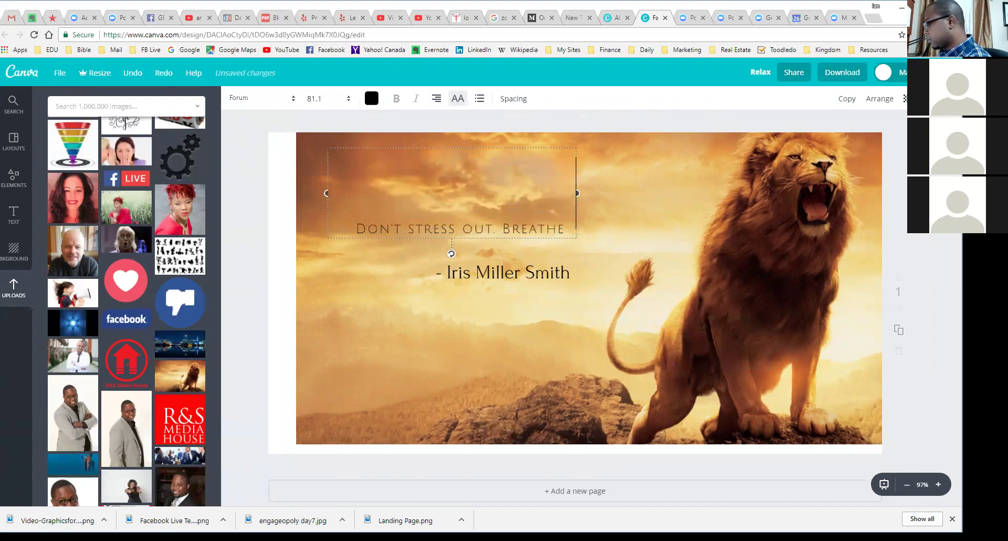
text(THE HAR)
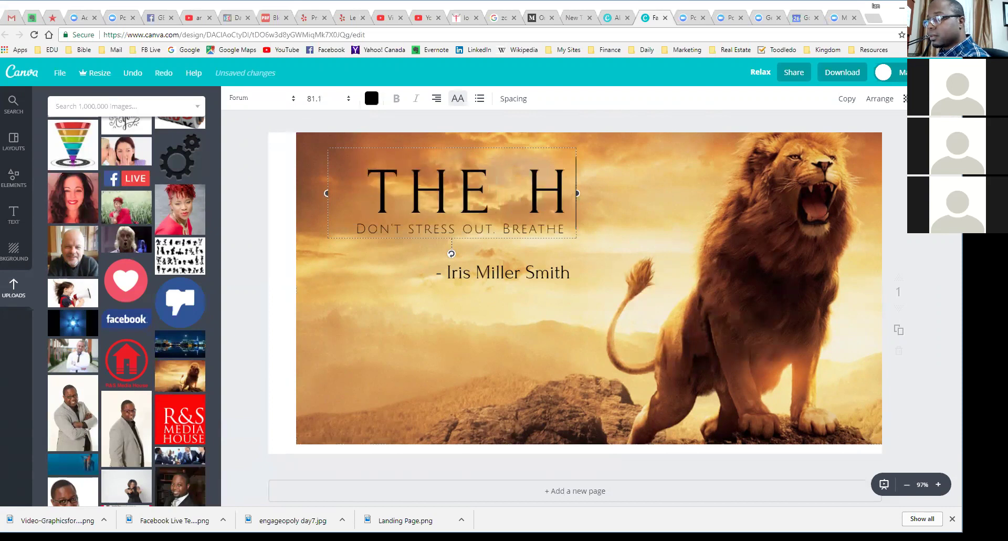
key(BackSpace)
key(BackSpace)
key(BackSpace)
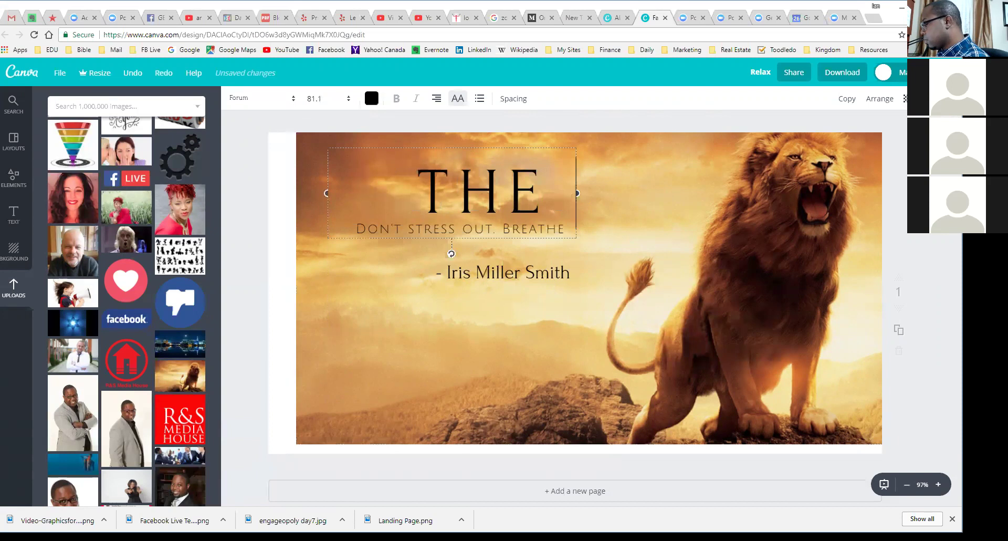
text(HEART)
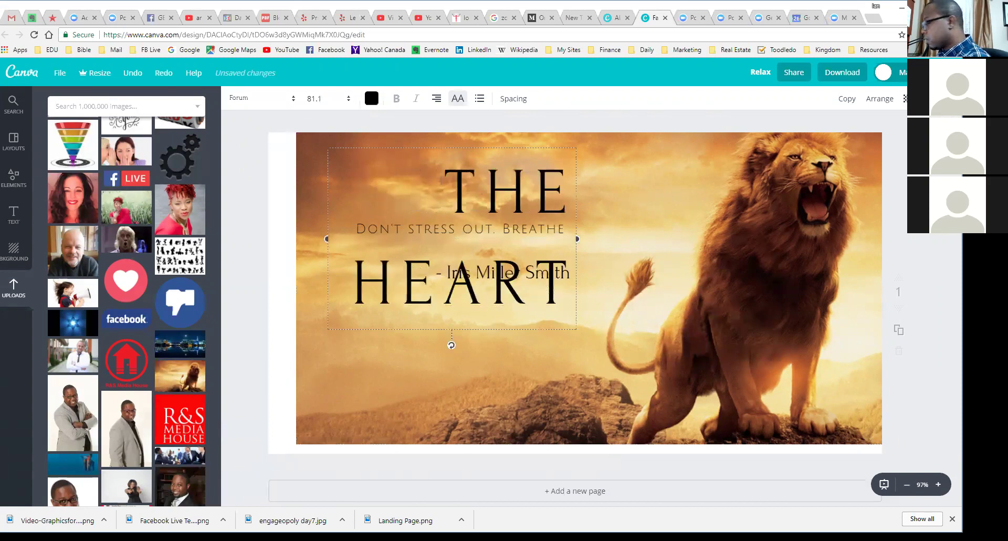
text( OF A LION)
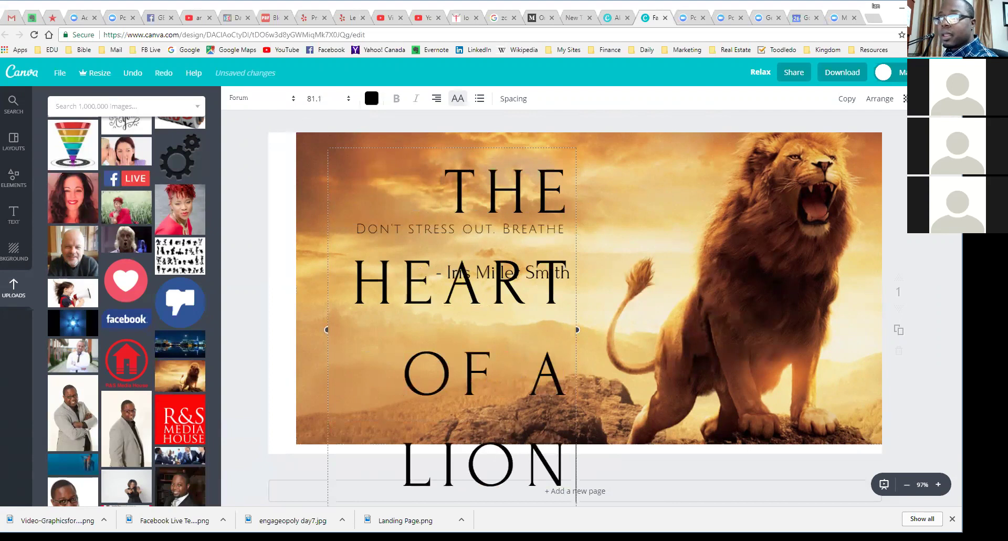
click(338, 98)
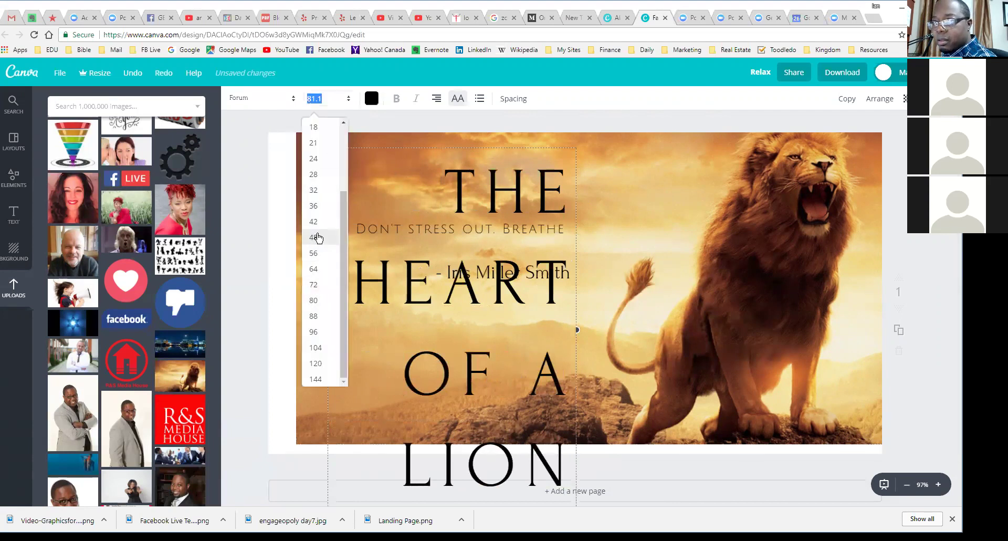
click(318, 237)
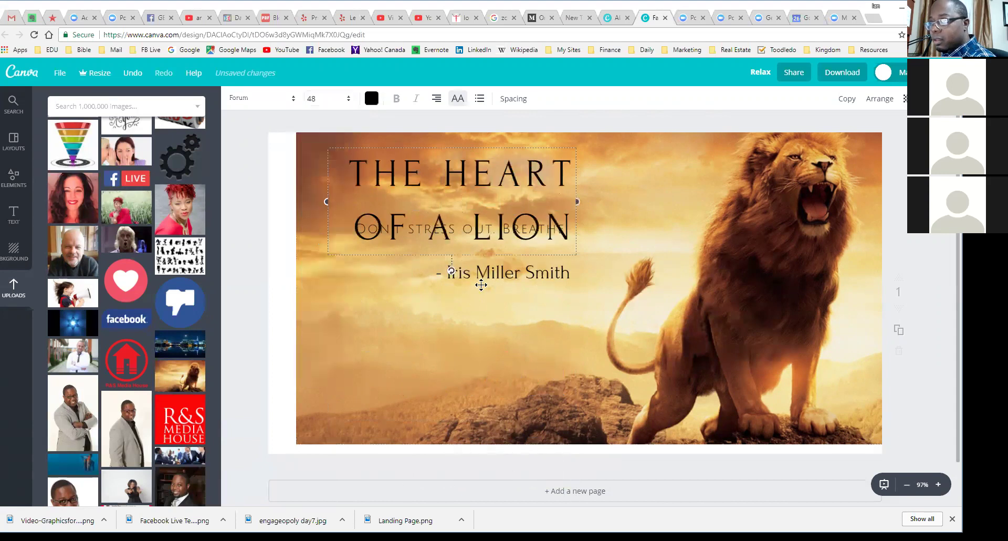
Step: Move the name further down and the tagline below OF A LION
drag(502, 280, 484, 322)
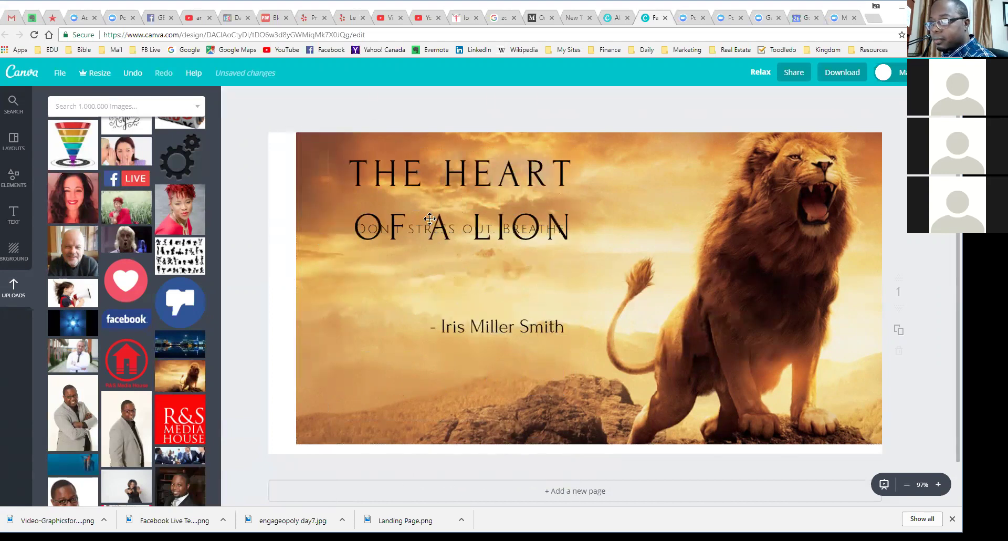
click(416, 231)
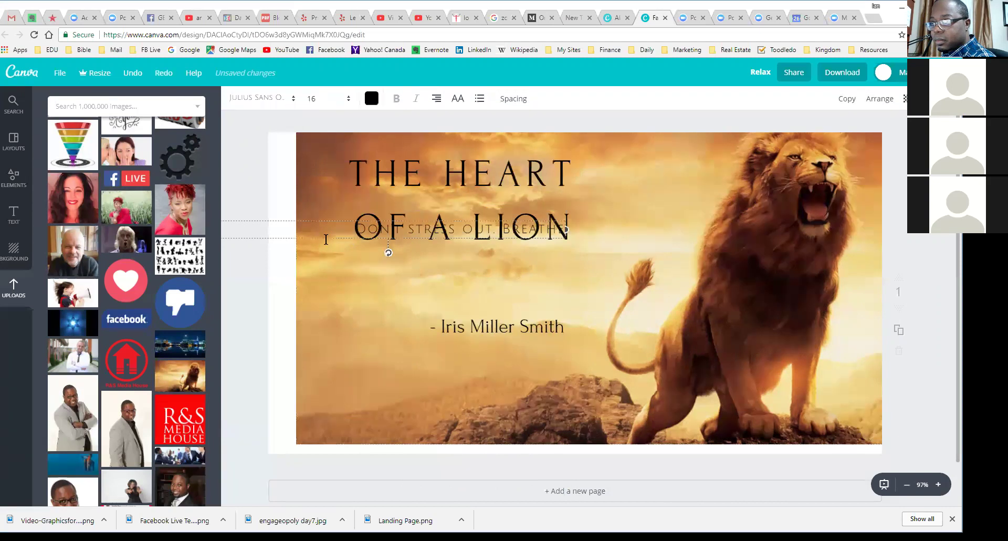
drag(325, 242, 328, 276)
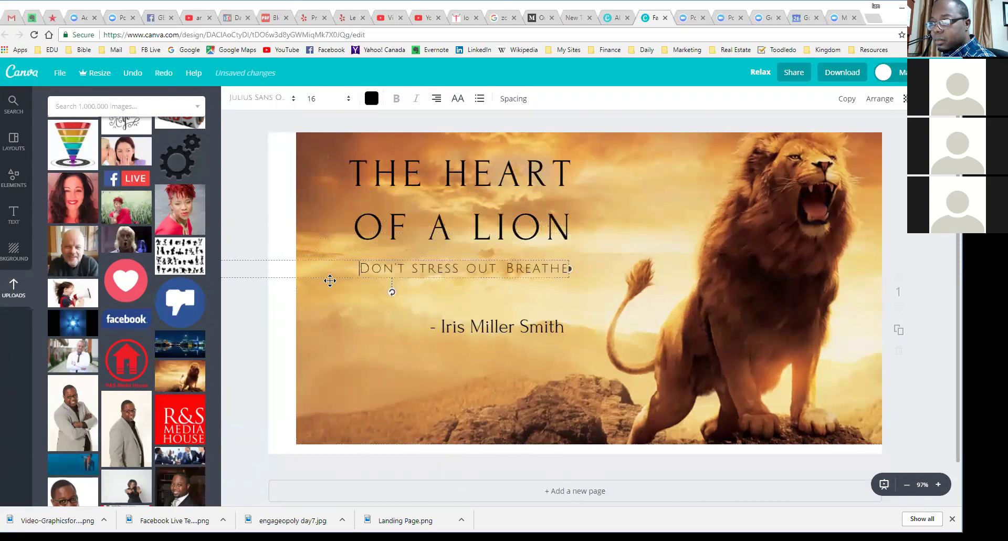
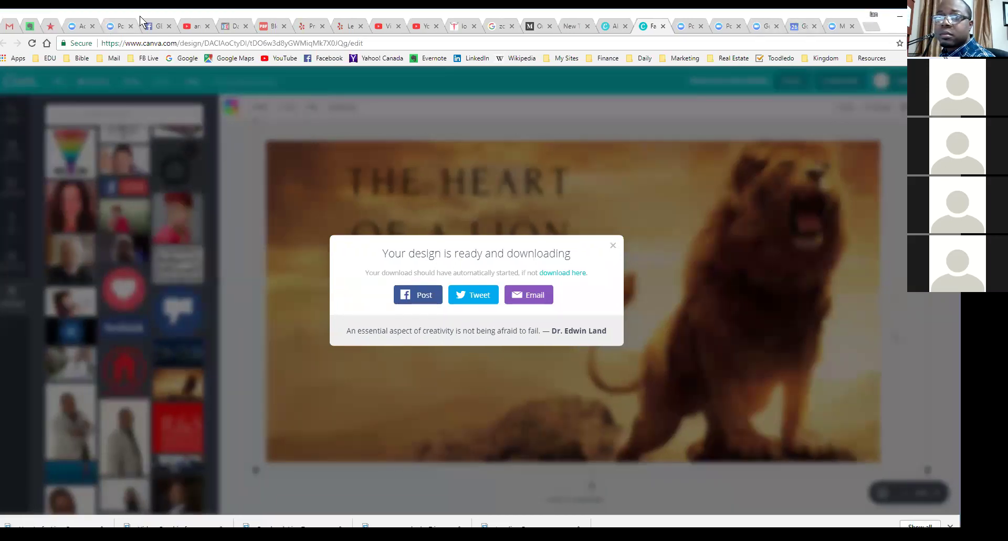
Step: Switch from Canva to the Facebook tab in the browser
click(153, 27)
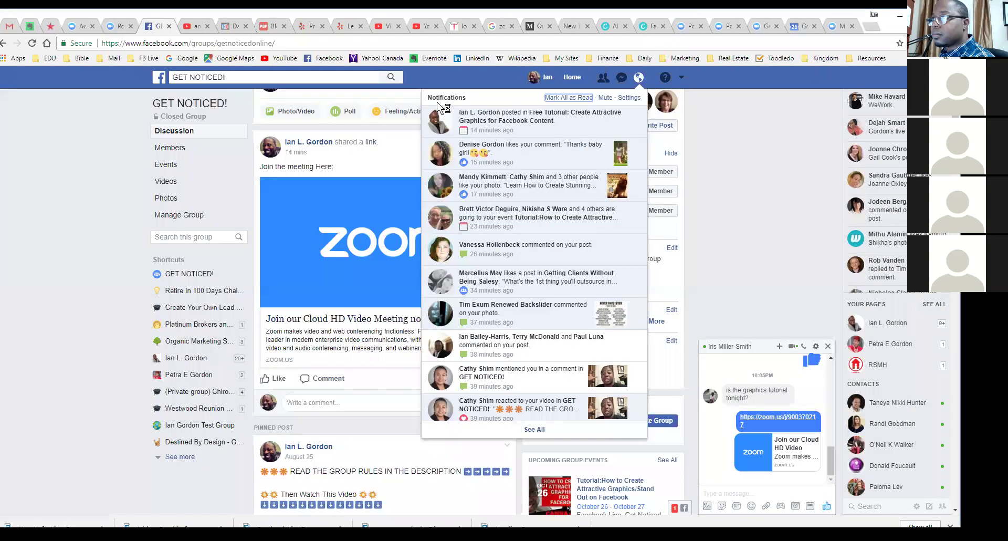
Step: From the News Feed, start a photo post with Heart of a Lion Quote.png attached
click(782, 138)
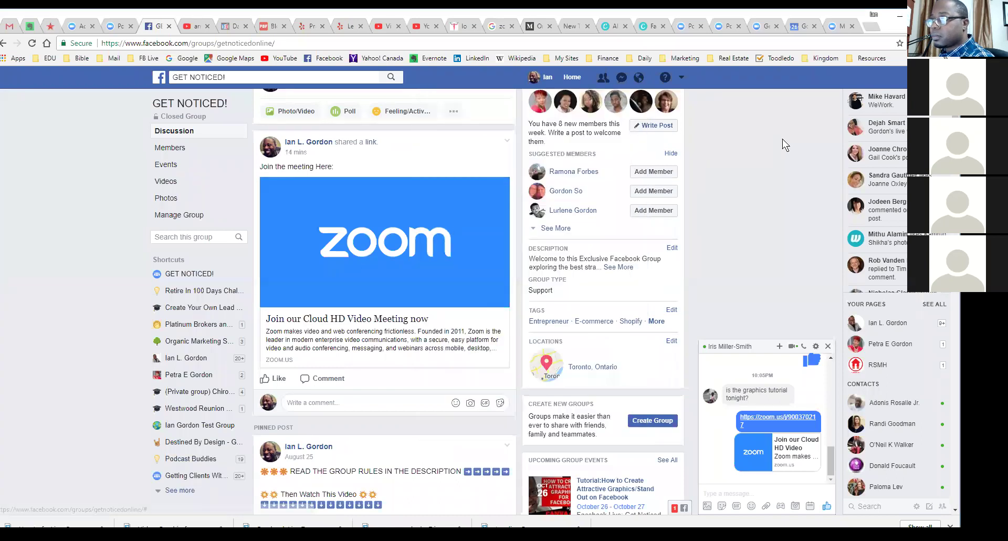
click(571, 77)
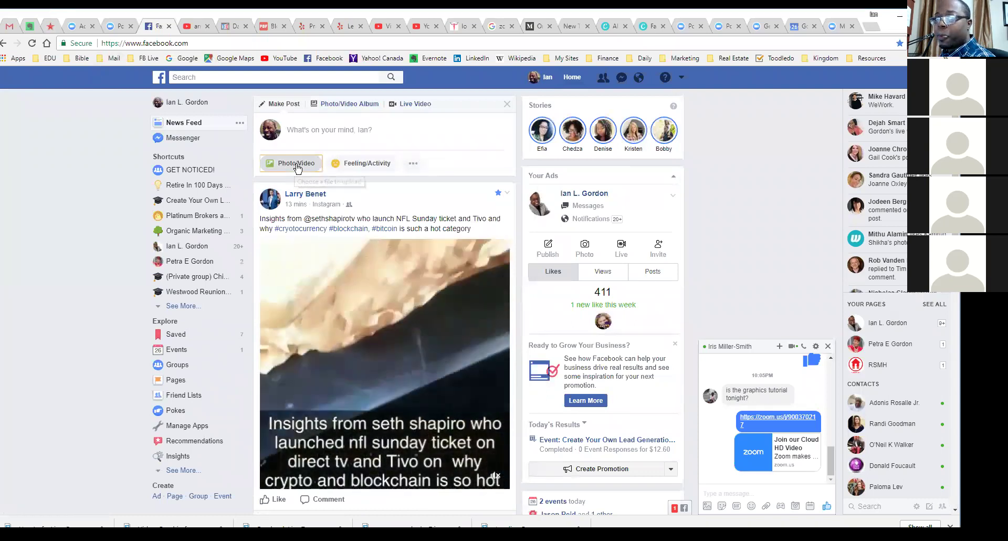
click(295, 165)
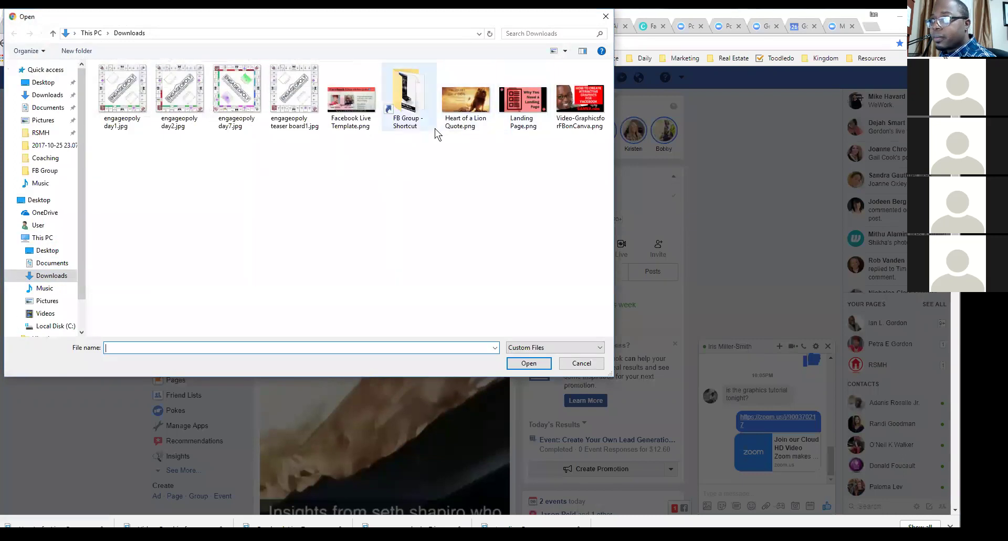
click(461, 96)
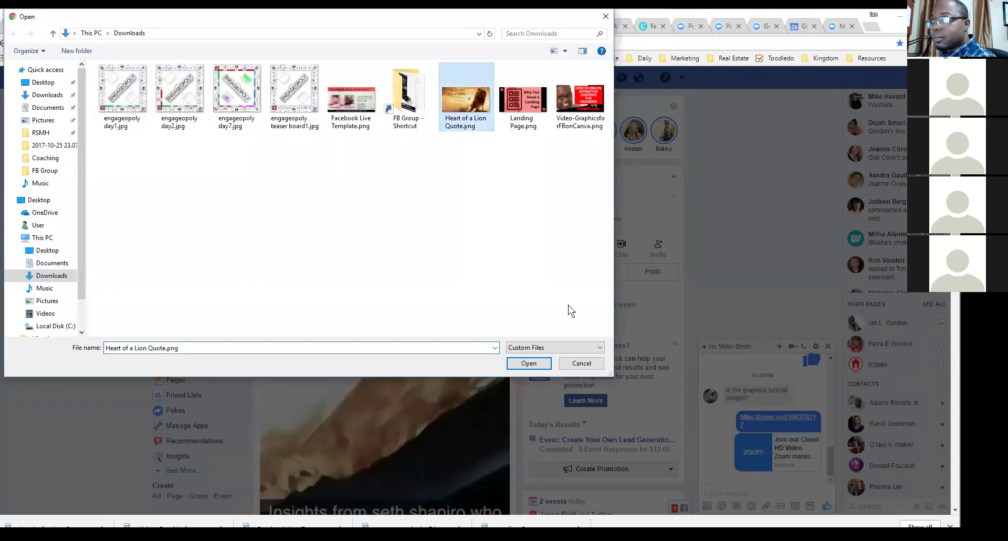
click(525, 362)
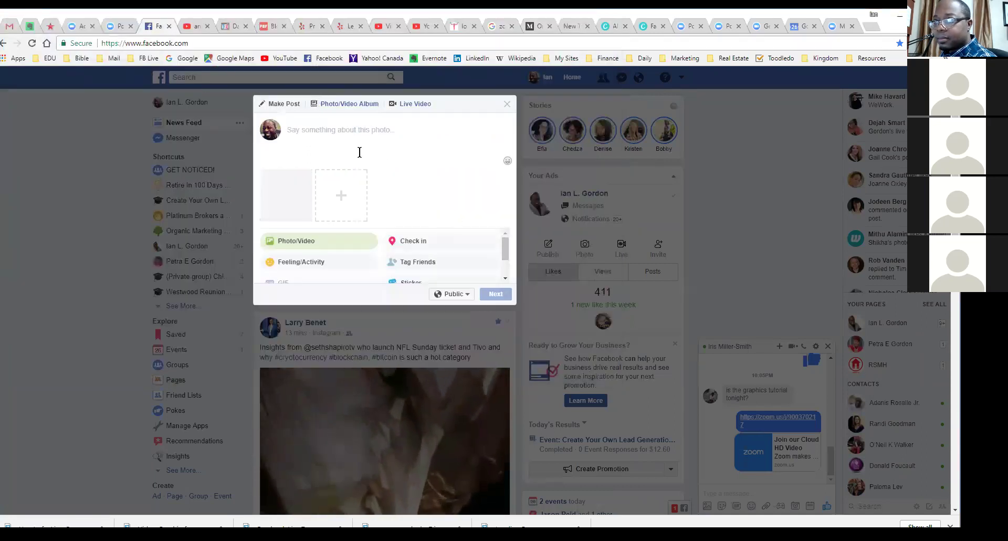
Step: Type the caption 'Demo from my Tutorial', capitalising Tutorial
text(Demo)
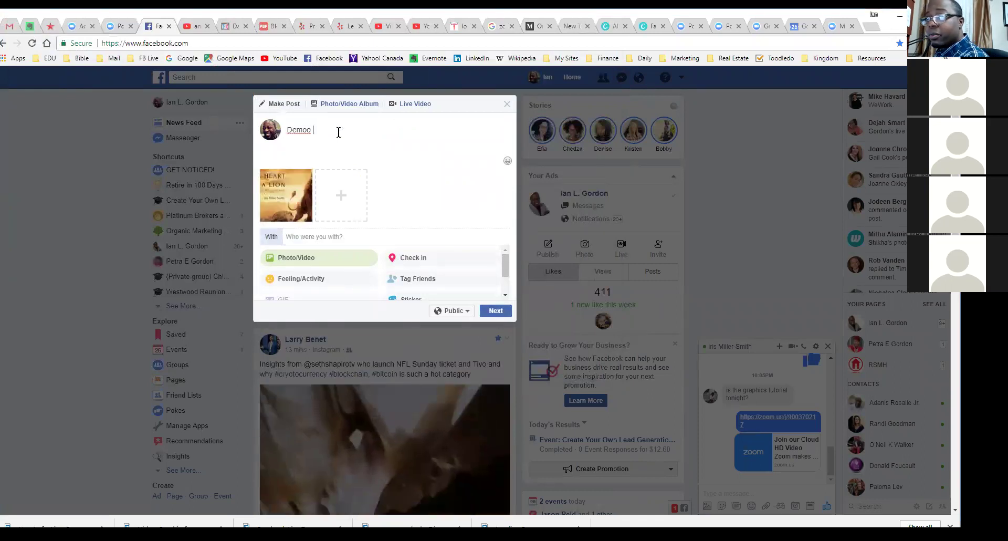
text( from)
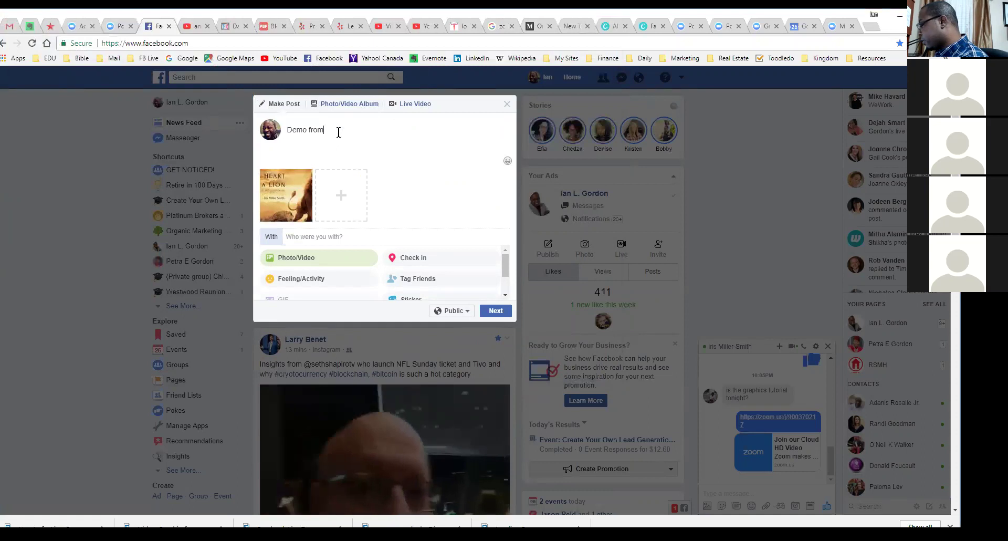
text( my tut)
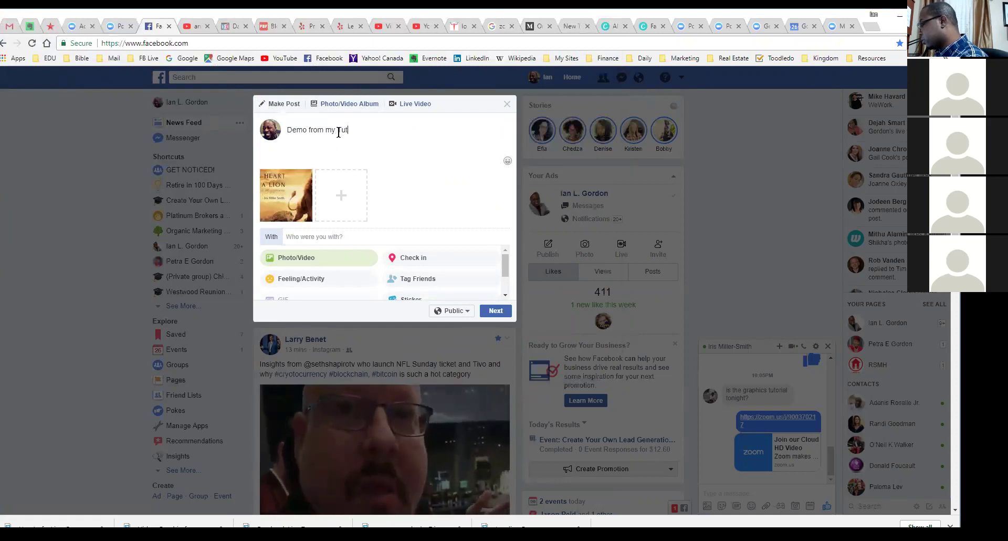
text(orial)
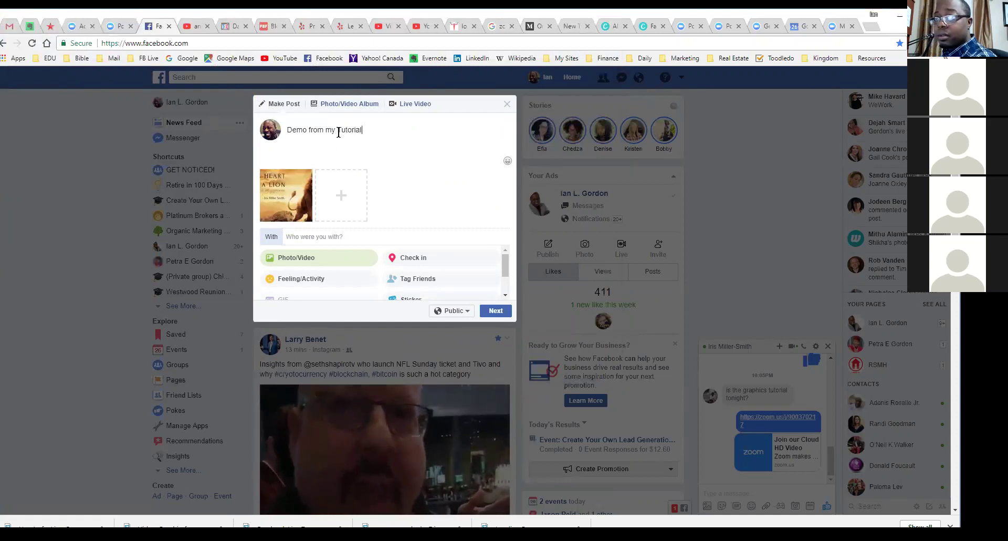
click(339, 131)
key(Delete)
text(T)
Step: Change the caption to 'Demo Graphic Quote from my Tutorial' and publish the post
click(309, 130)
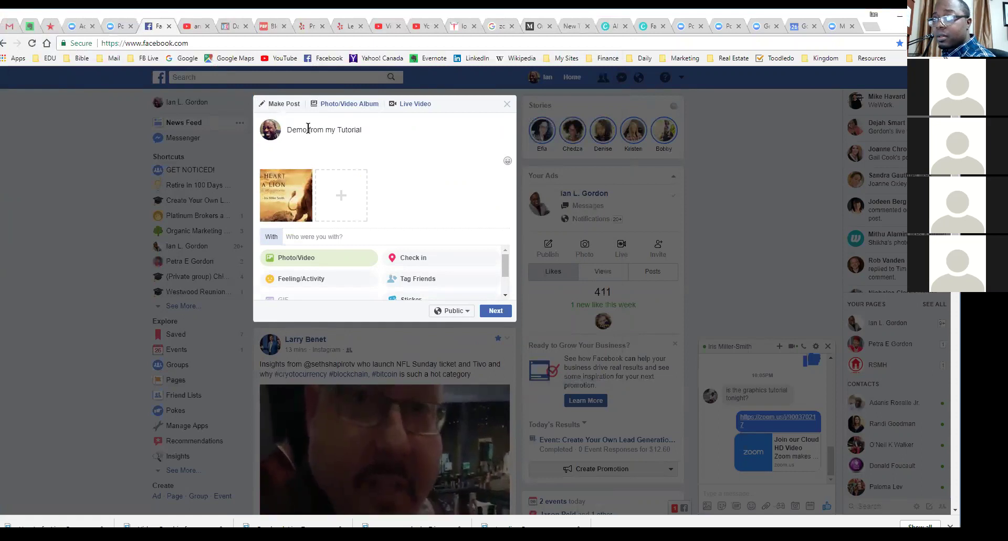
text(Graphic )
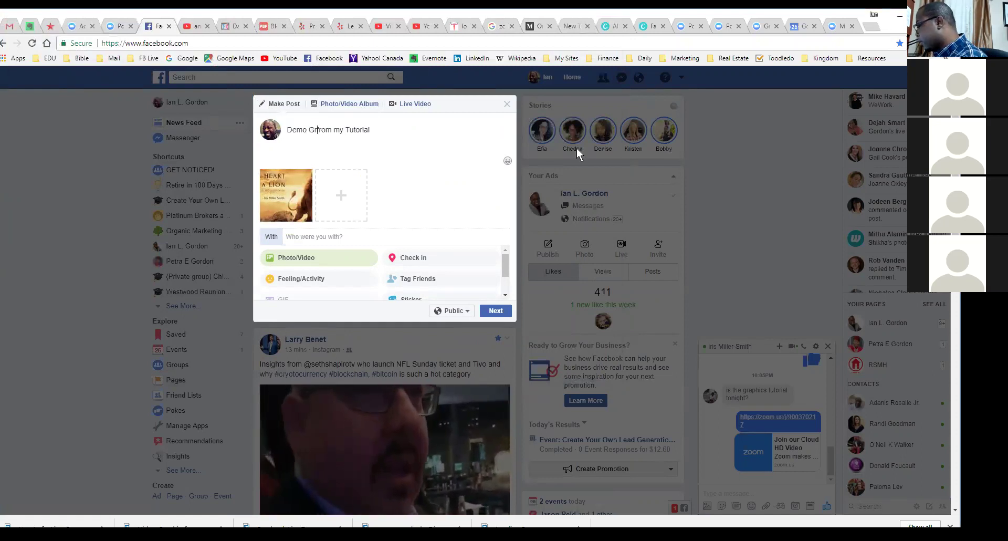
text(QU)
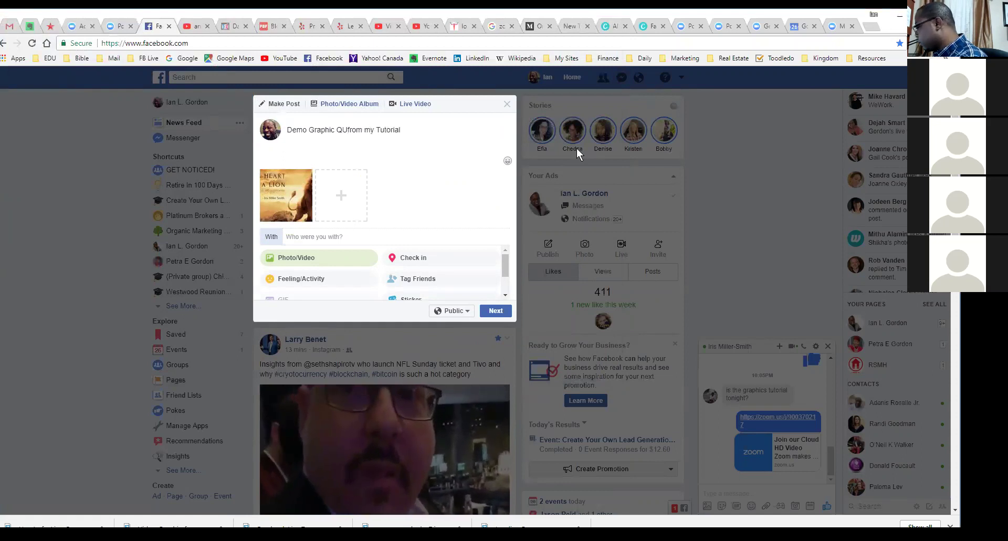
key(BackSpace)
text(uote)
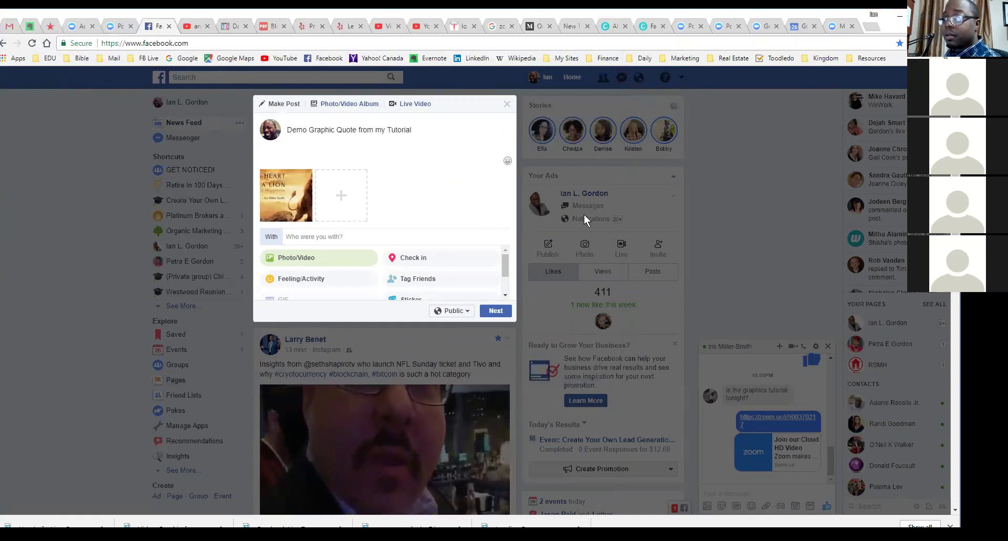
click(496, 310)
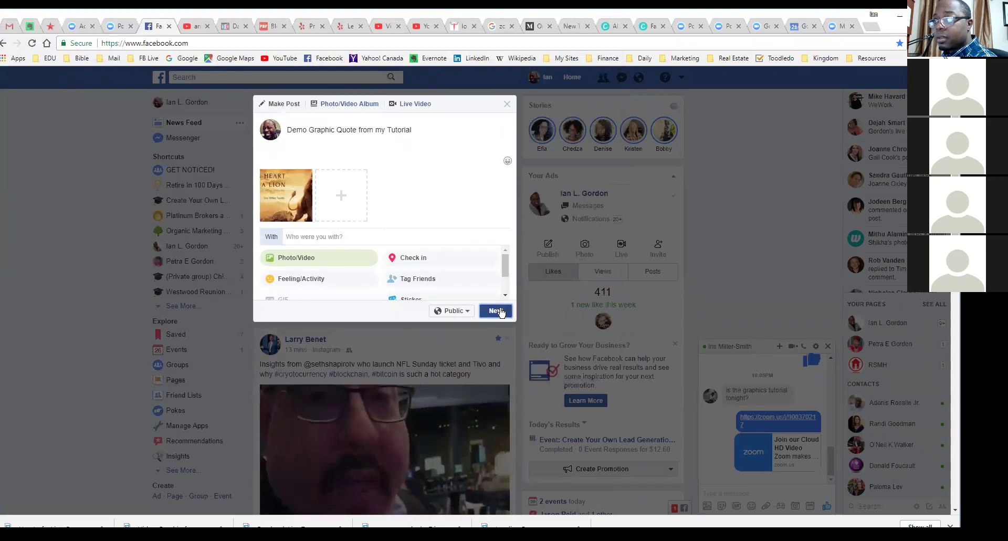
click(492, 335)
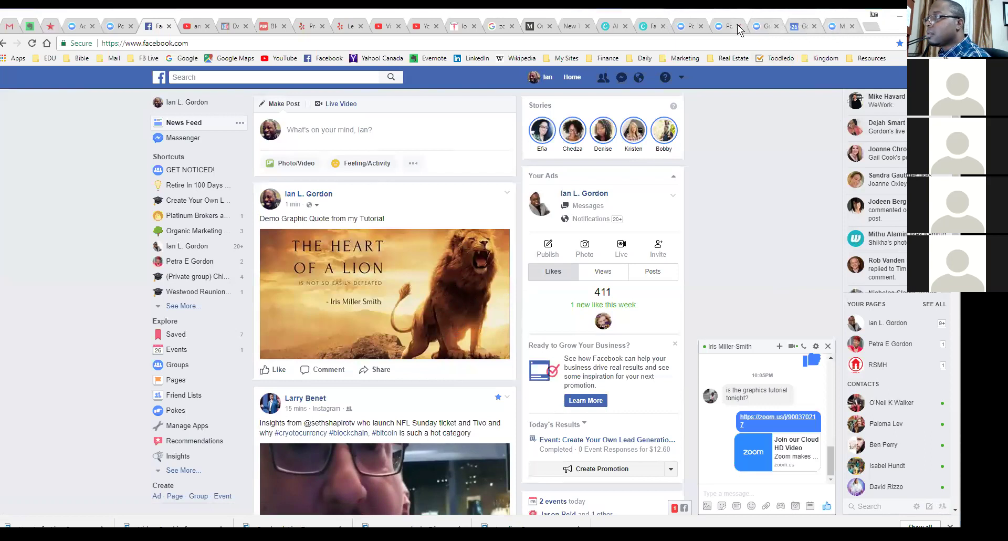
Step: Back in Canva, dismiss the download-ready message and close the lion quote design
click(768, 26)
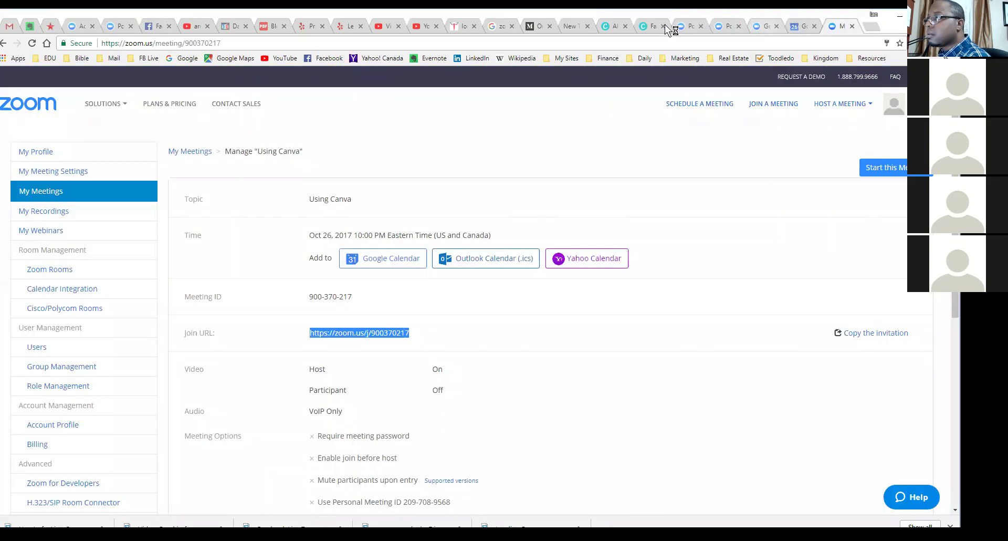
click(642, 25)
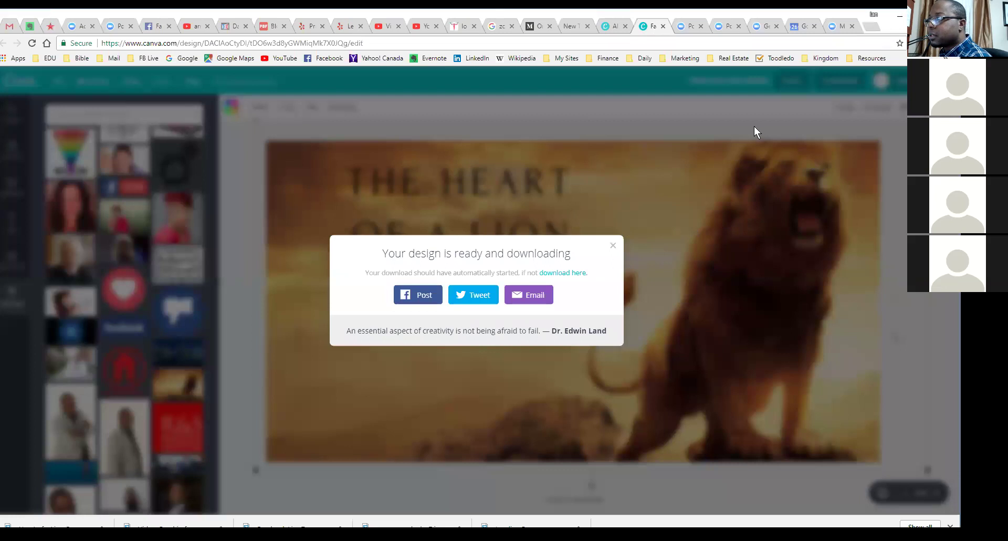
click(738, 121)
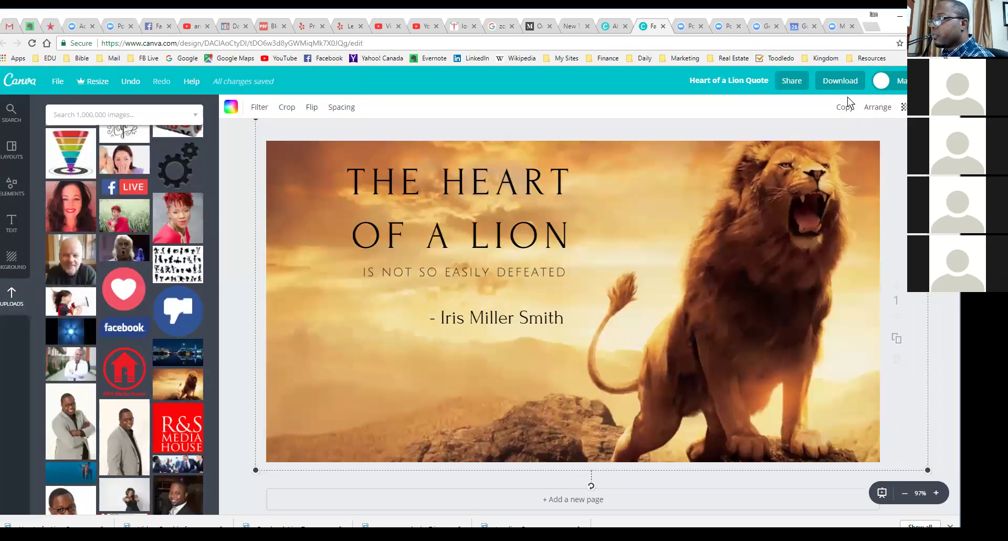
click(664, 26)
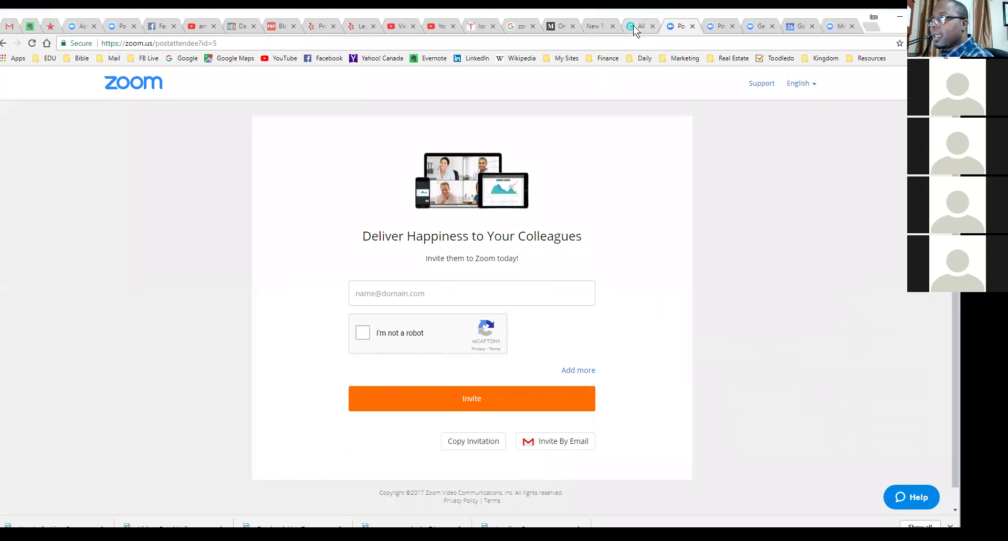
Step: From All designs, open the Facebook Live Template to look at it, then close it
click(633, 25)
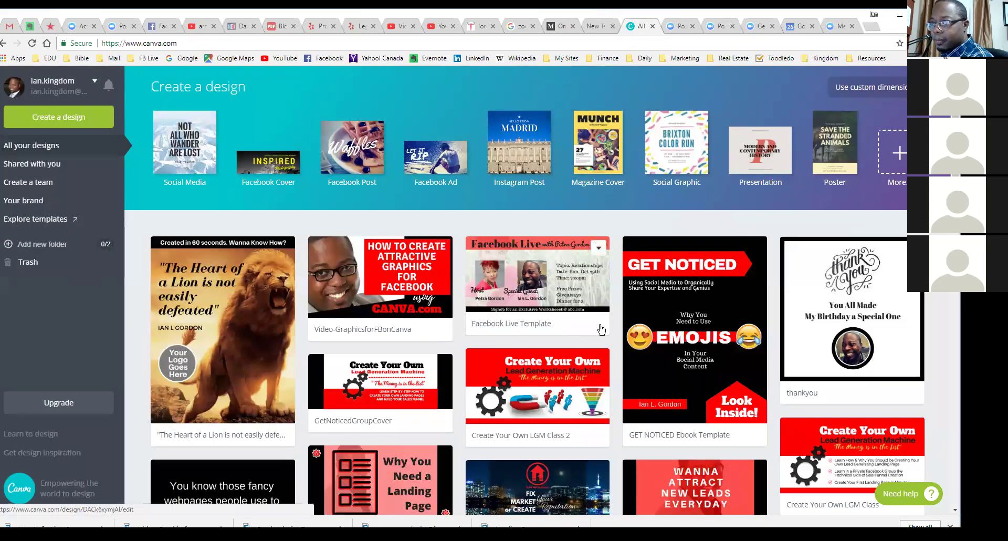
scroll(565, 314, down, 4)
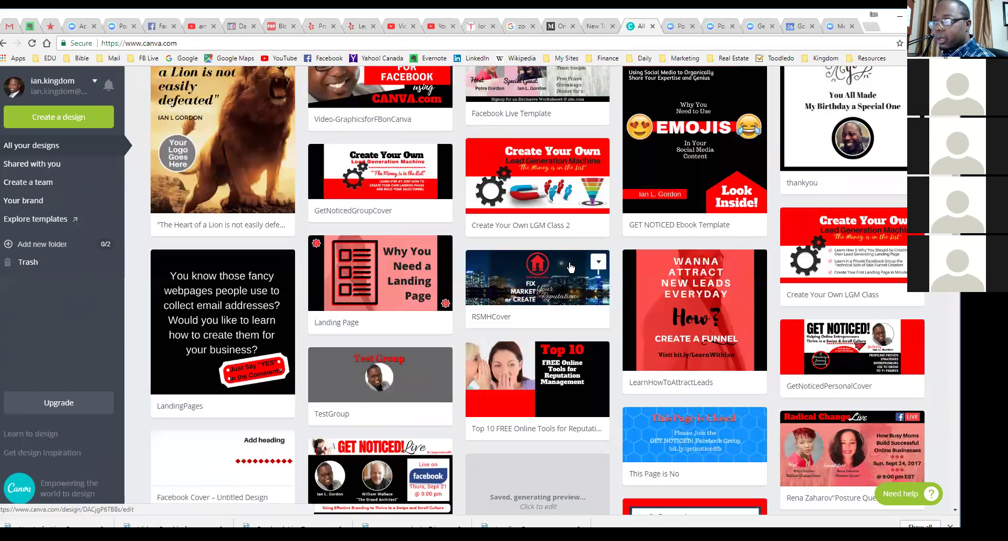
scroll(507, 280, up, 4)
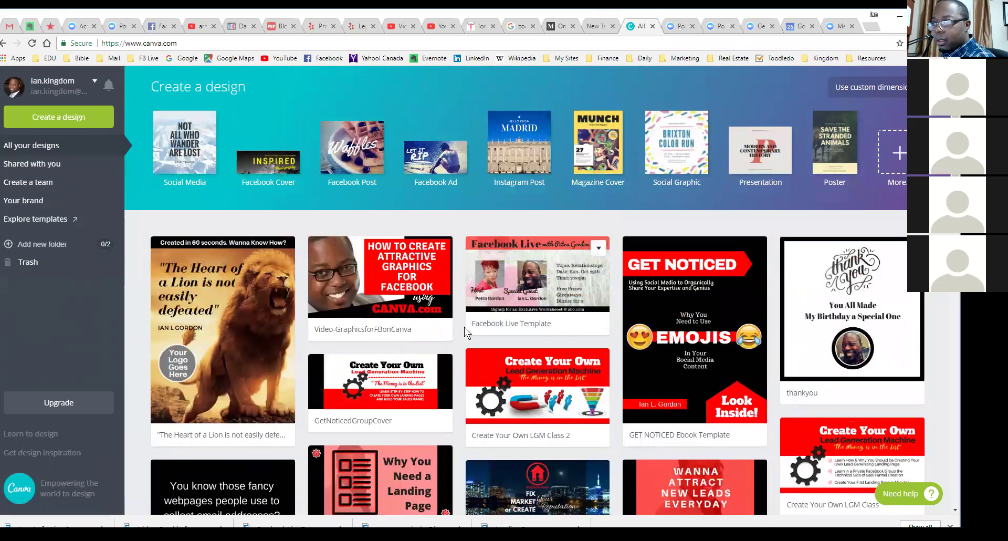
scroll(562, 276, down, 7)
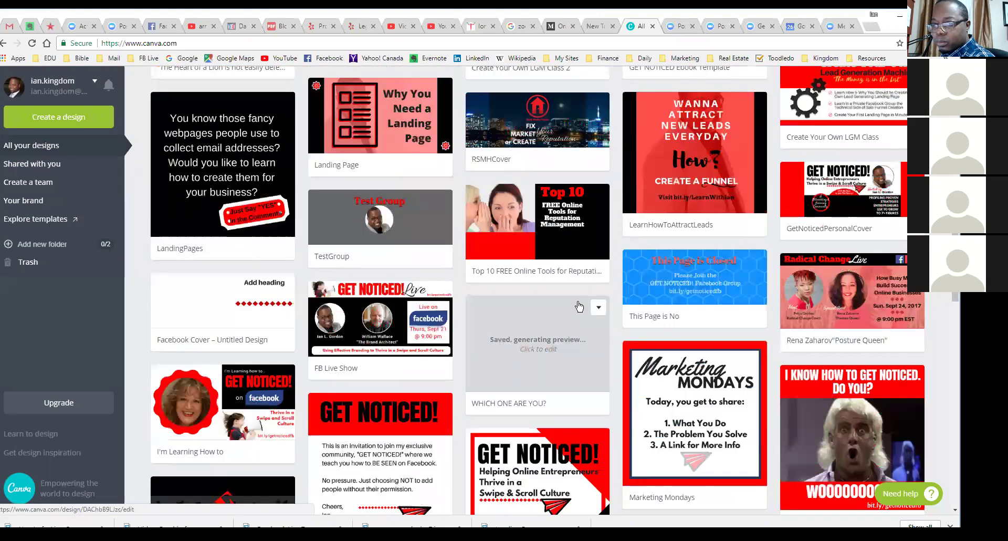
scroll(579, 306, down, 5)
scroll(576, 307, up, 8)
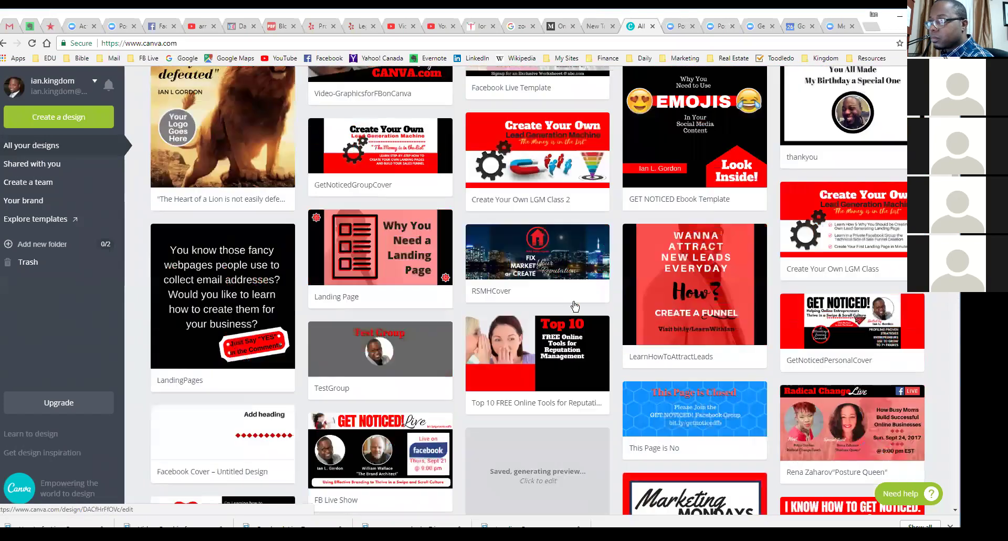
scroll(575, 306, up, 5)
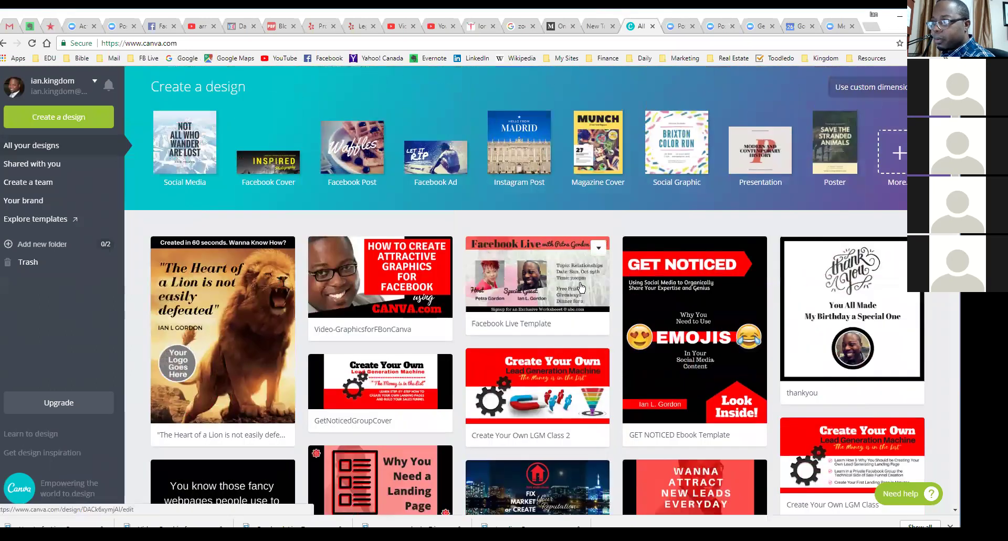
click(581, 288)
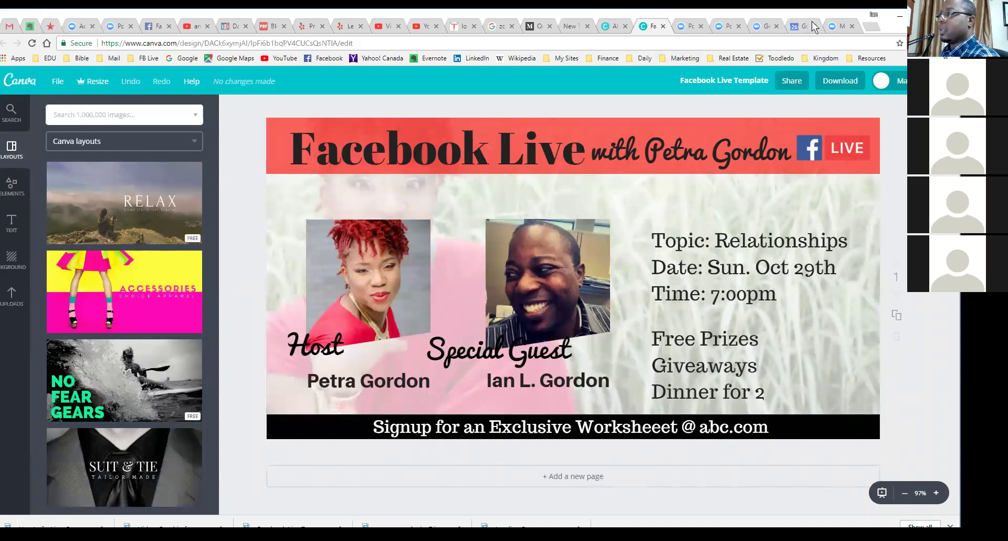
click(663, 25)
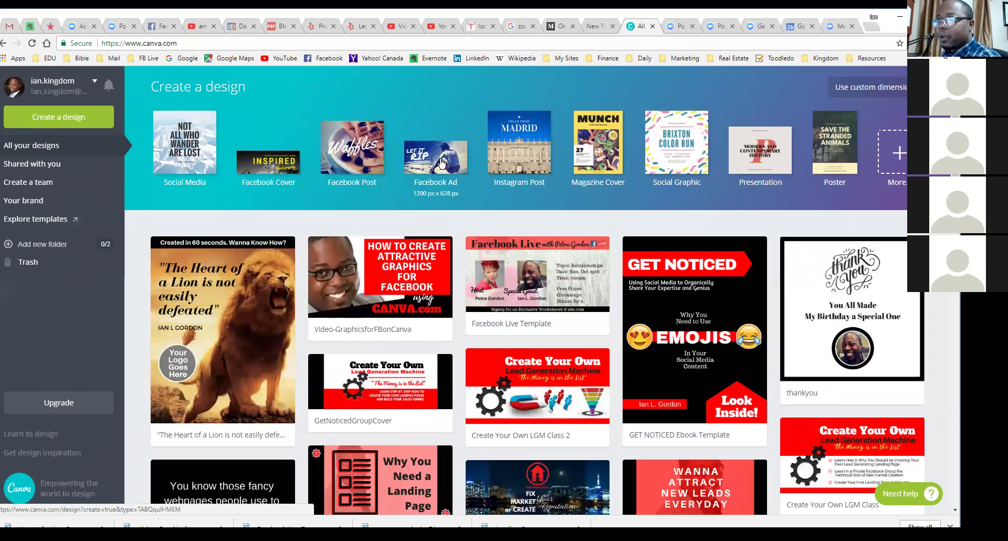
Step: Start a new blank Facebook Ad design and browse the previously uploaded images
click(460, 171)
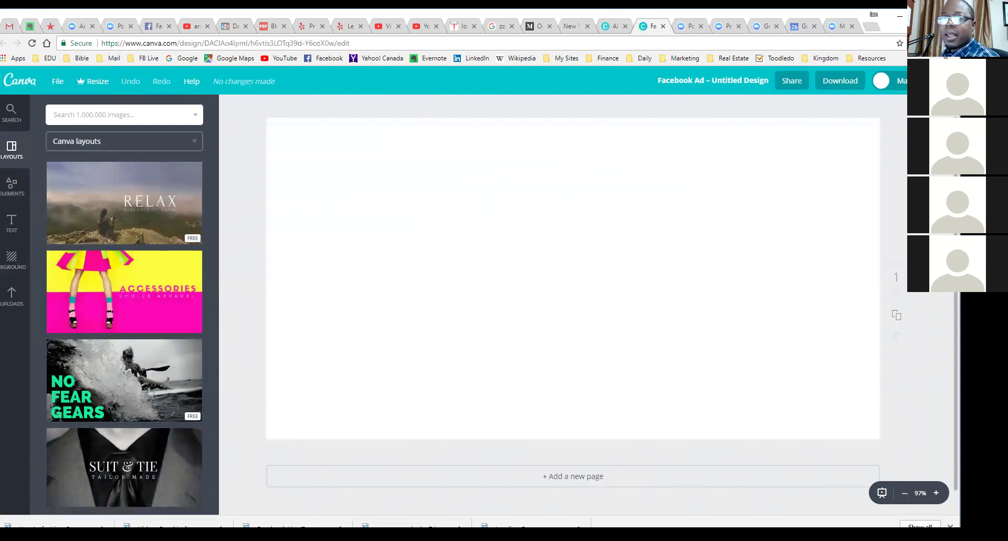
click(11, 299)
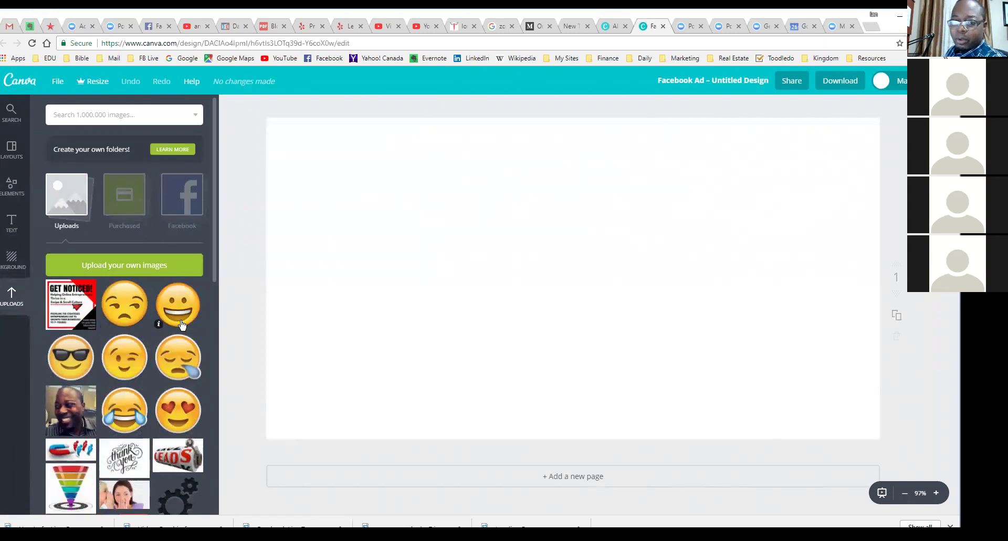
scroll(169, 338, down, 3)
scroll(169, 337, down, 5)
scroll(67, 375, down, 2)
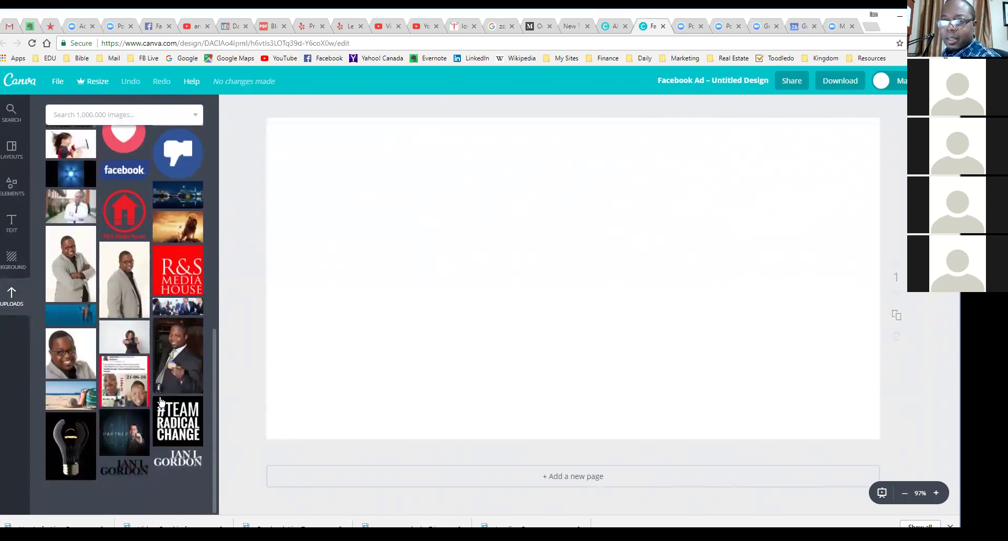
scroll(67, 375, up, 10)
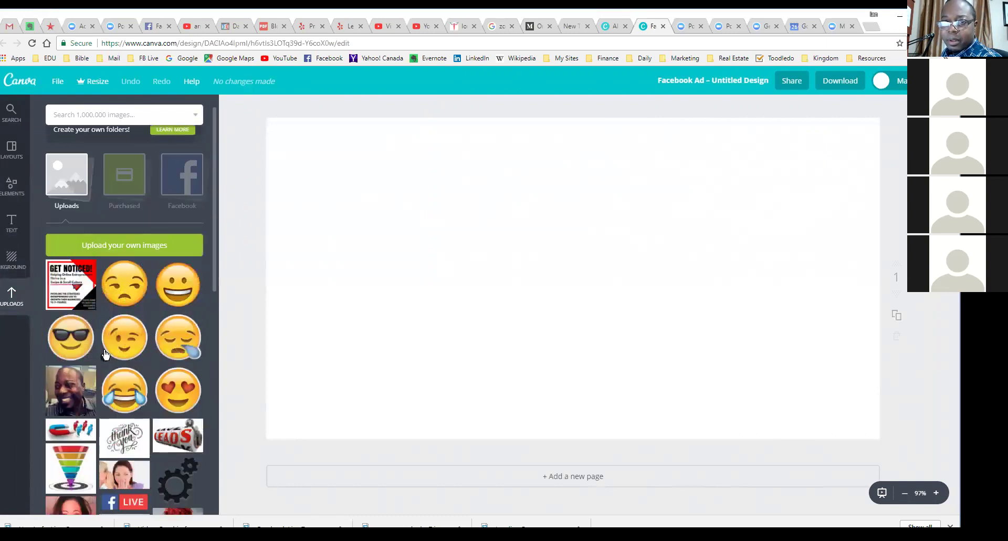
scroll(138, 351, down, 5)
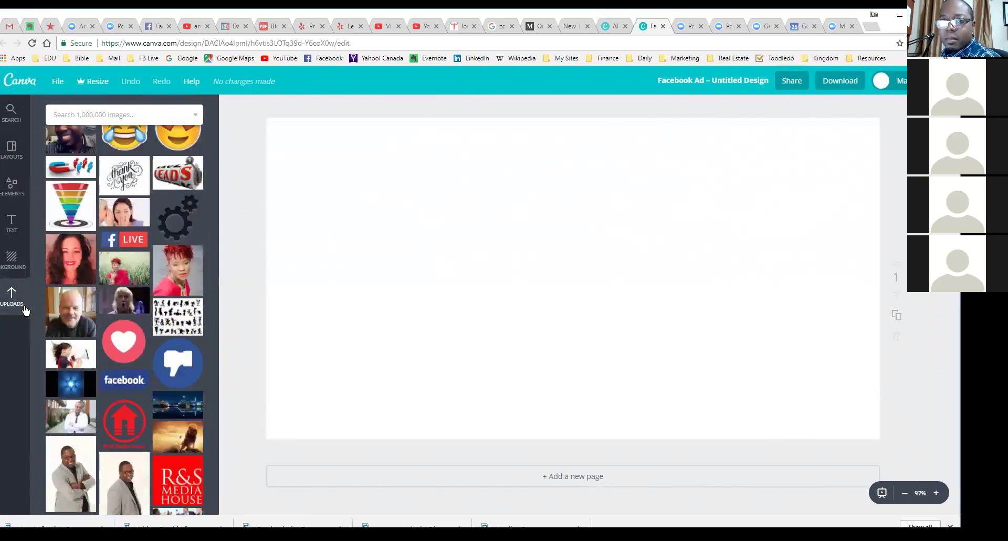
scroll(121, 280, up, 5)
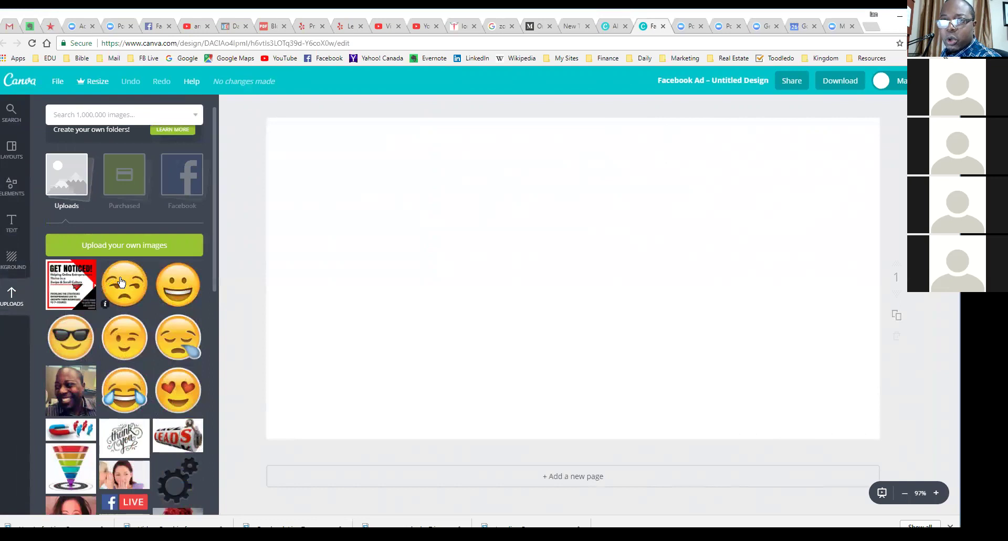
Step: Upload petra.jpg from the FB Group folder and place it on the page
click(142, 246)
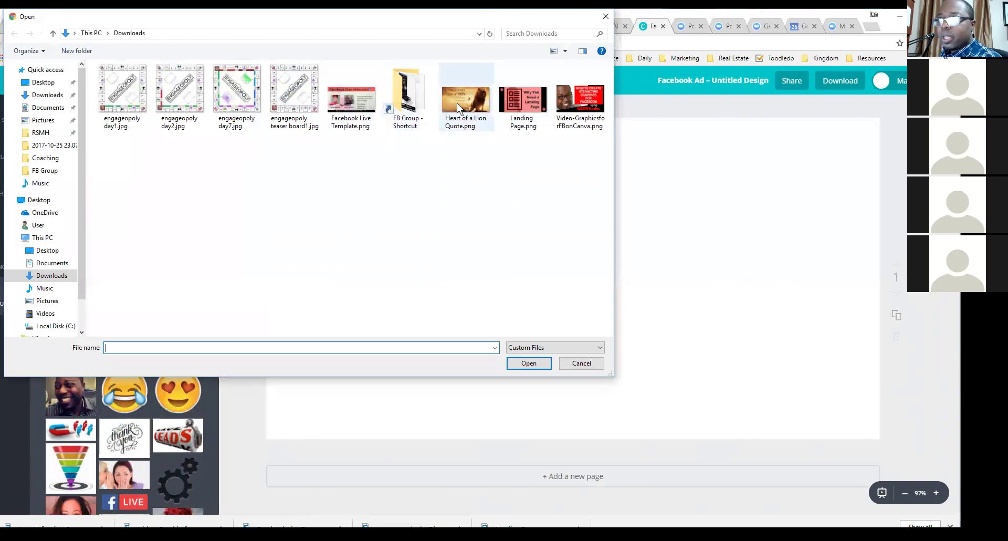
click(43, 170)
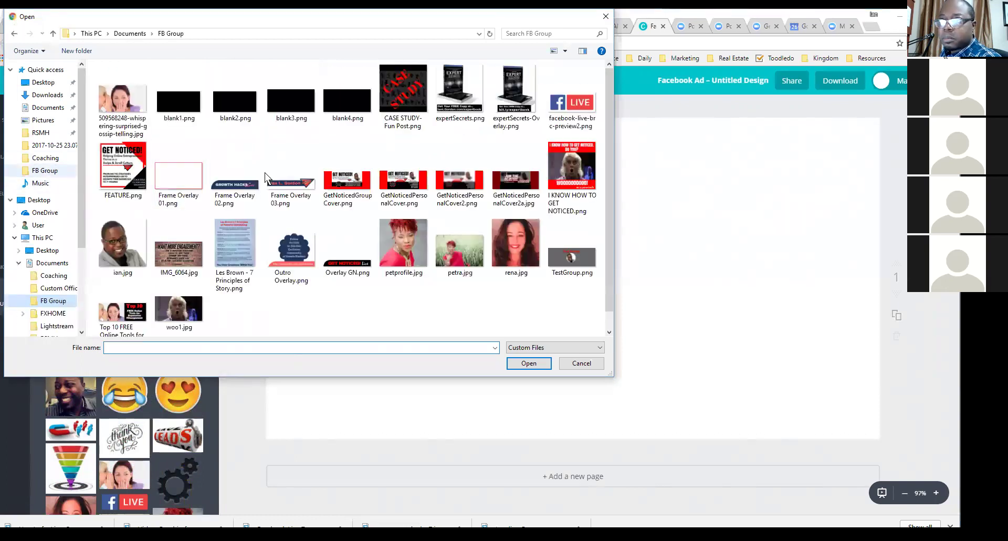
click(464, 253)
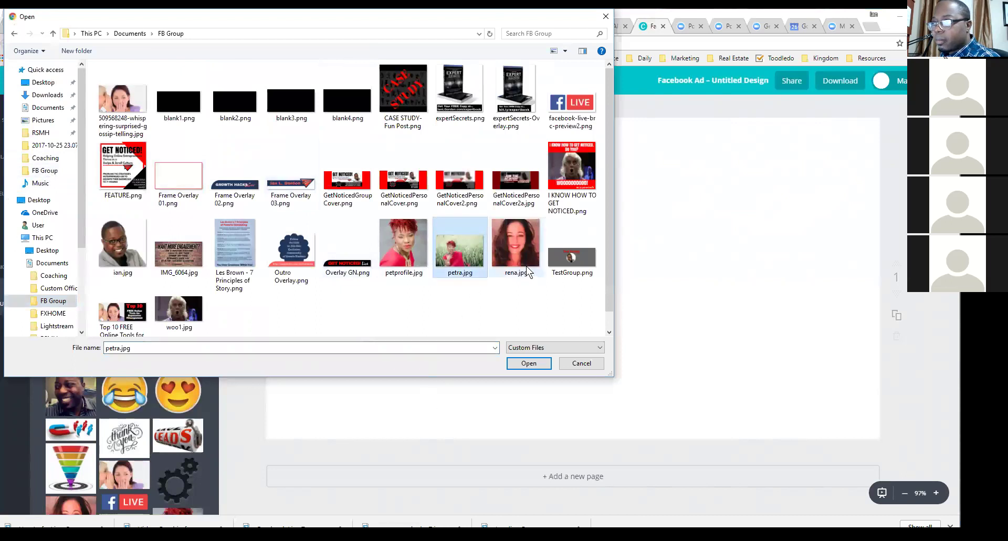
click(528, 363)
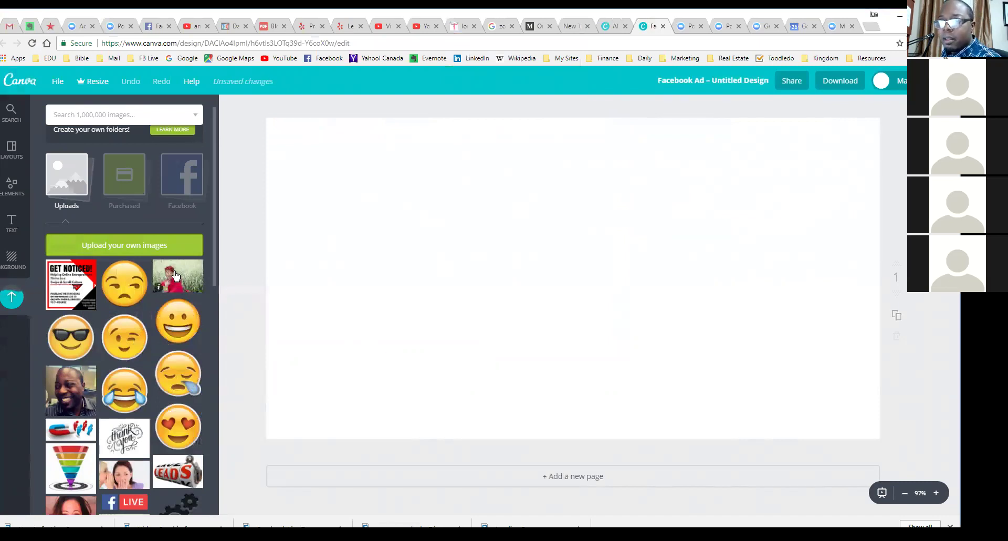
click(177, 277)
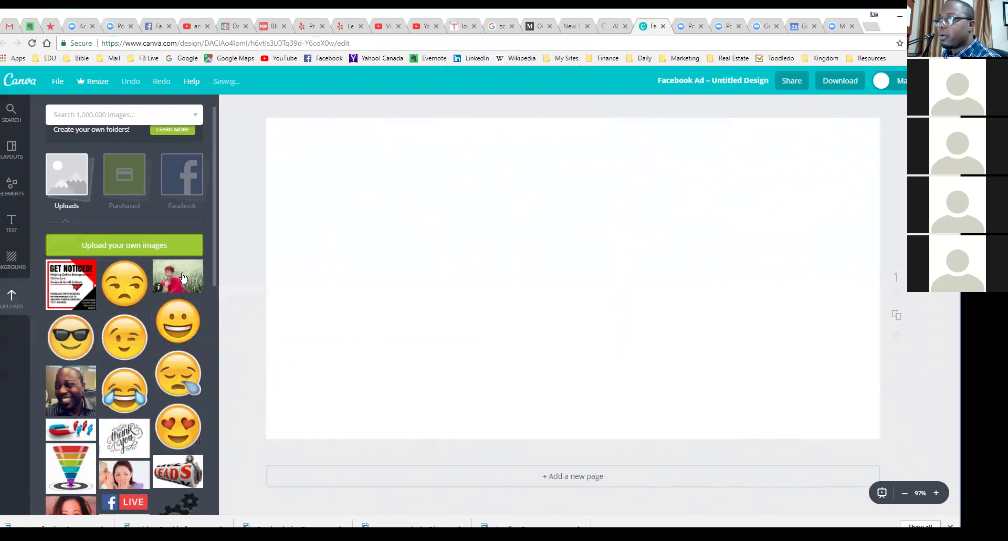
Step: Scale the petra.jpg photo up to cover the page, shifting the woman toward the left
drag(448, 233, 405, 252)
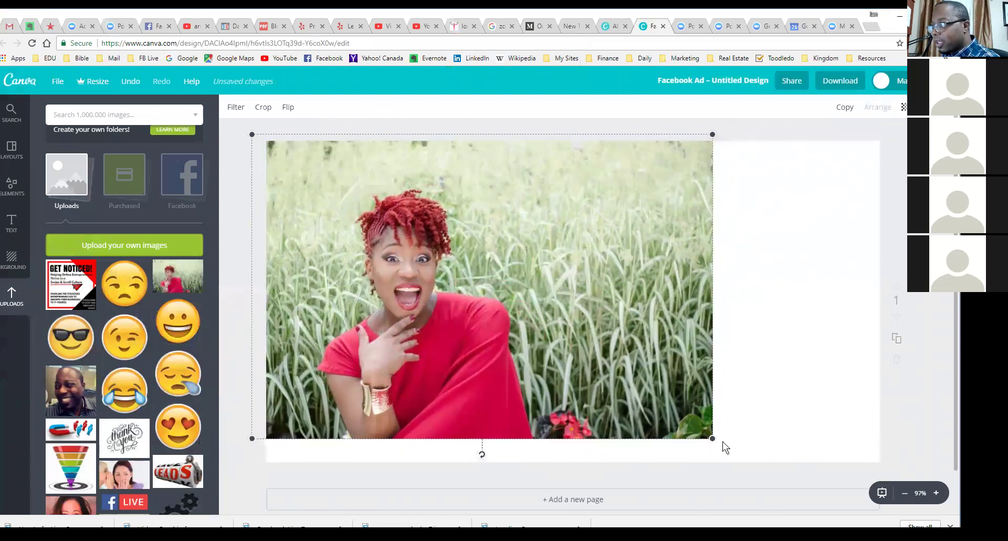
drag(713, 438, 904, 539)
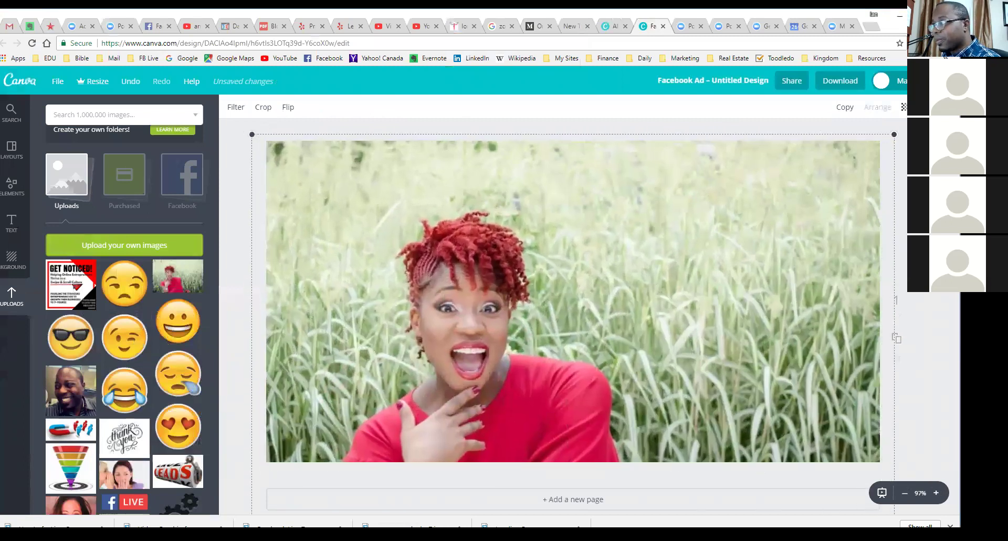
drag(496, 353, 472, 326)
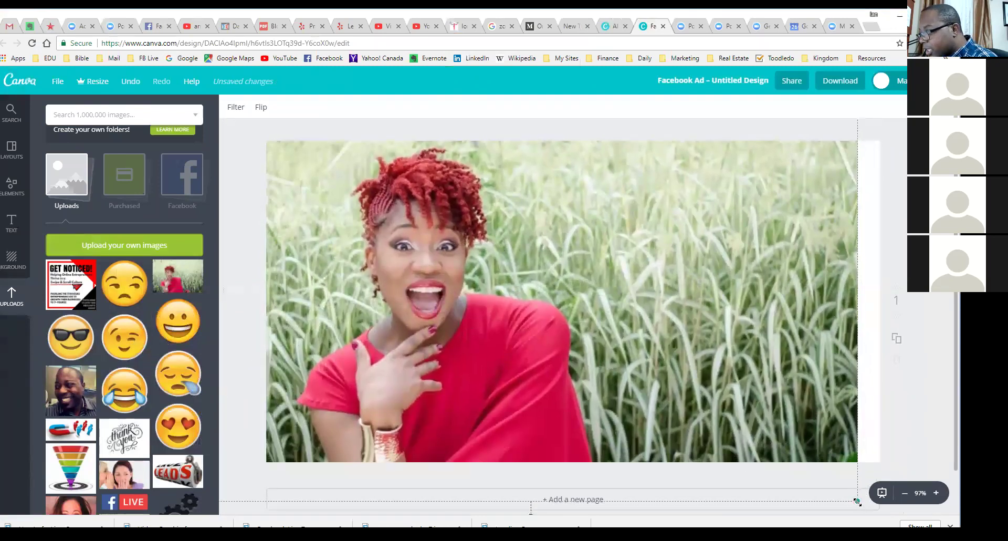
drag(857, 501, 928, 540)
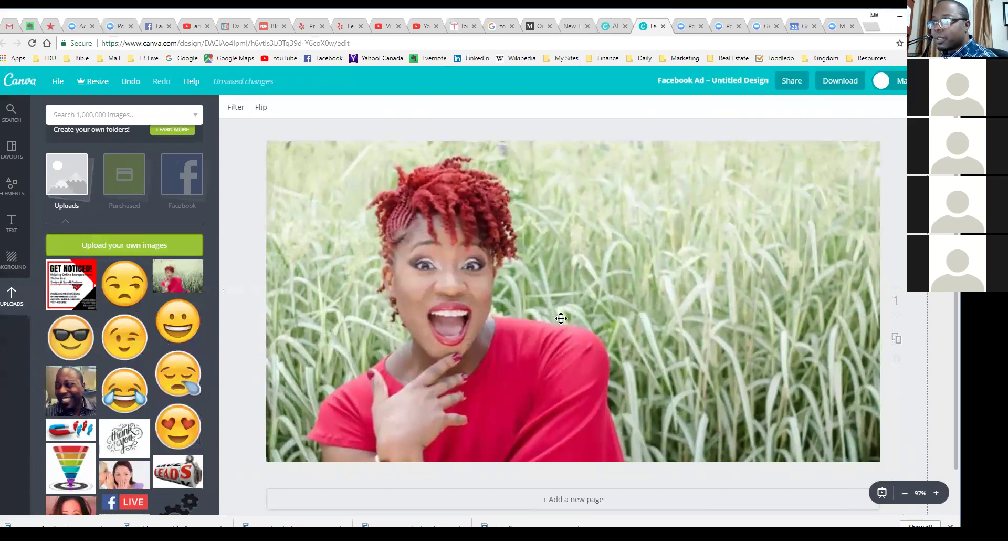
drag(563, 320, 557, 313)
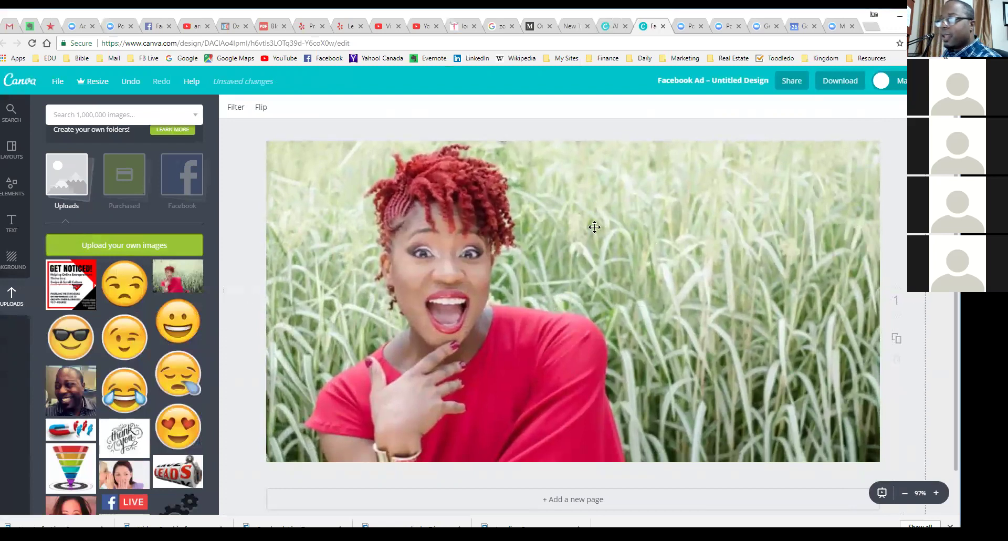
mouse_move(537, 290)
mouse_down()
mouse_move(477, 288)
mouse_move(534, 290)
mouse_up()
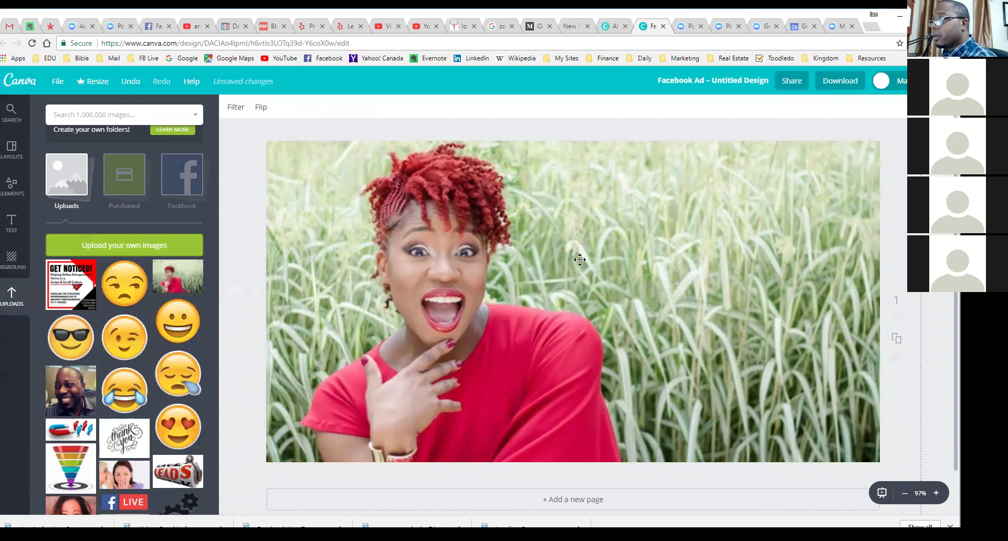
Step: Keep the photo at full opacity after testing transparency, then enlarge it to show all her hair
click(916, 106)
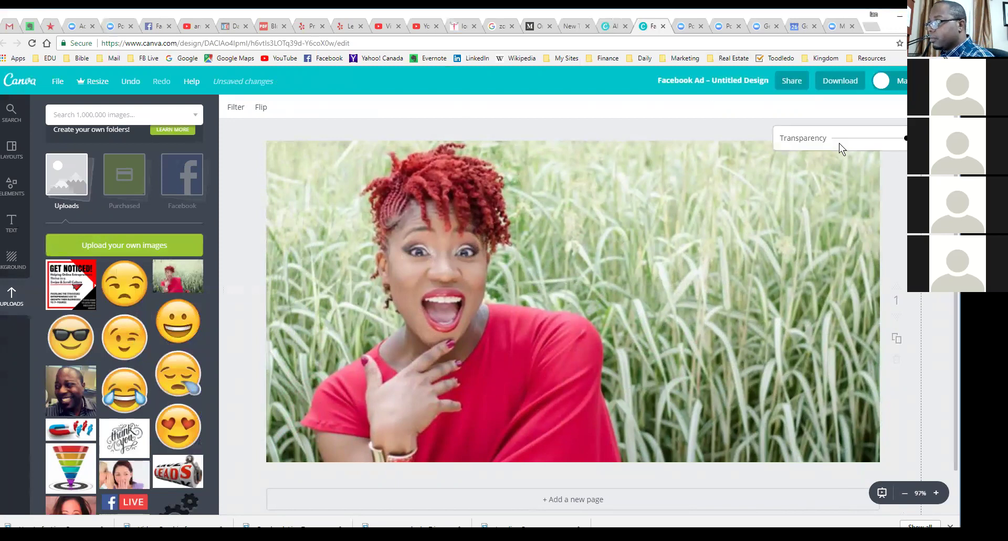
drag(905, 138, 862, 143)
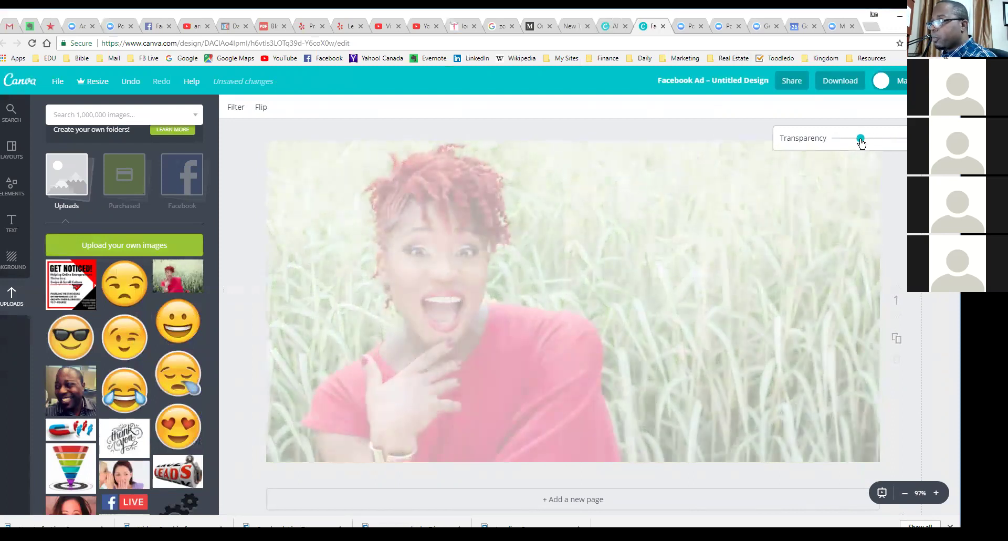
drag(861, 145, 859, 145)
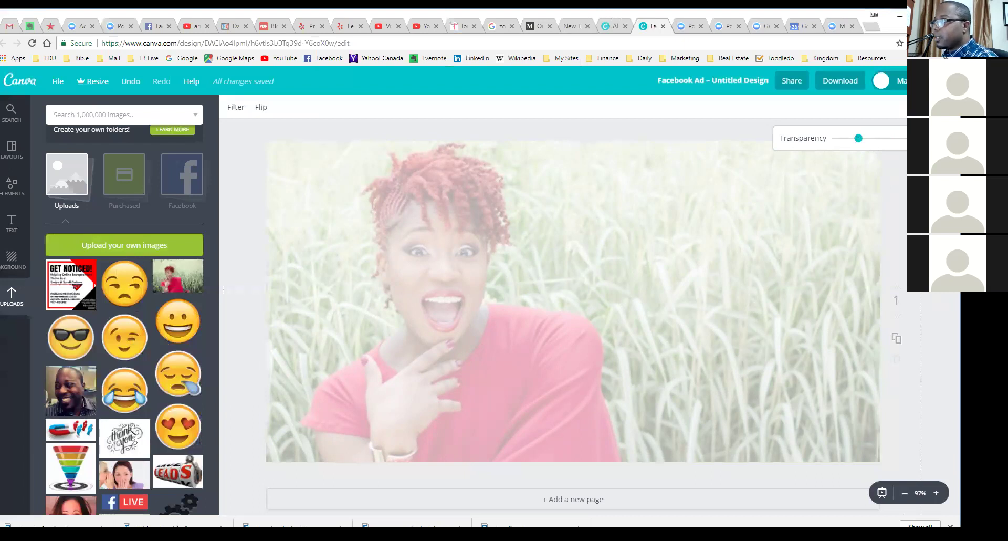
drag(858, 138, 906, 139)
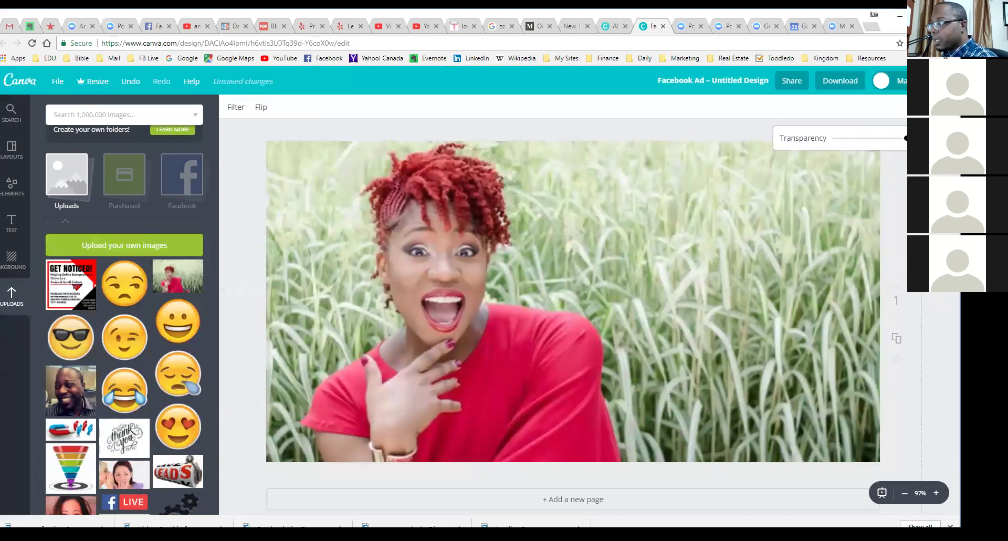
click(637, 304)
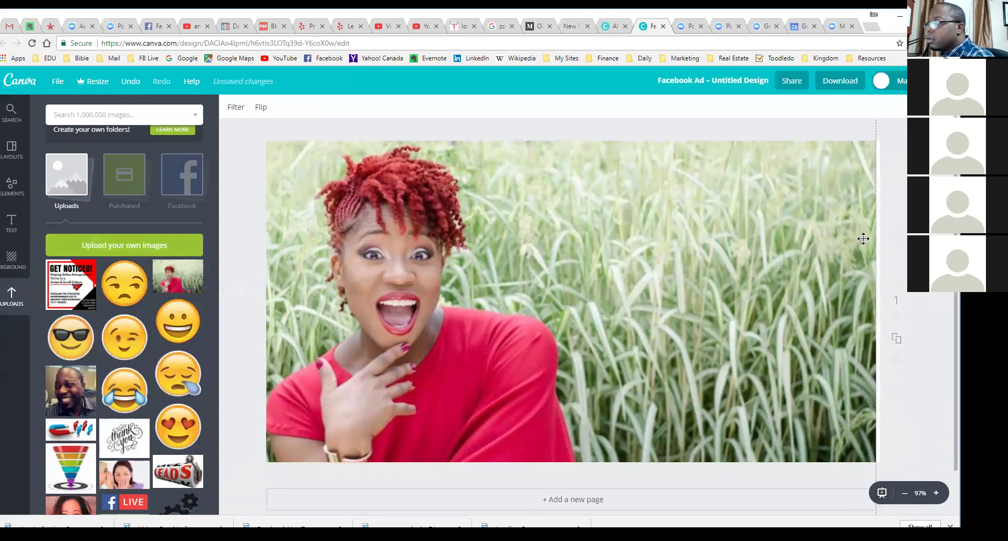
drag(876, 462, 883, 495)
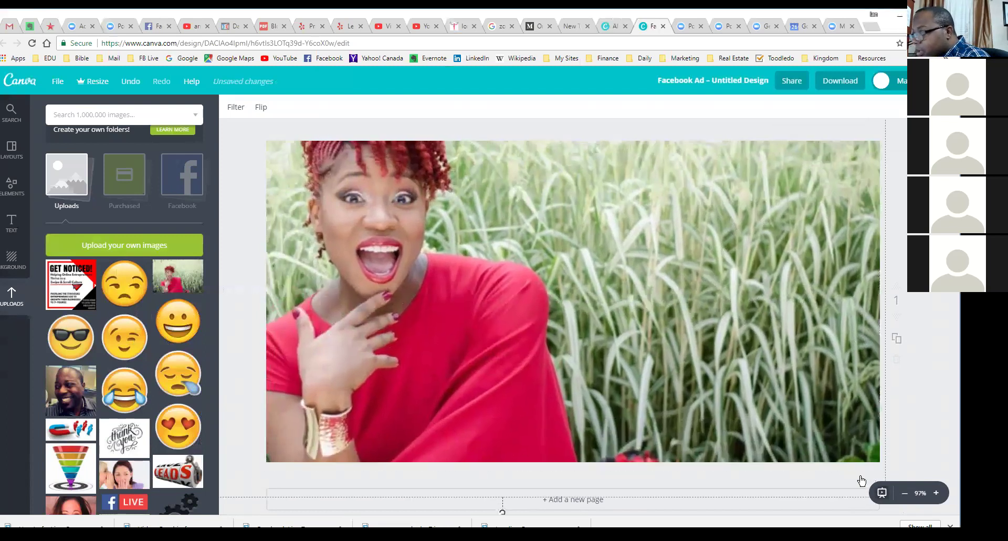
drag(695, 336, 711, 386)
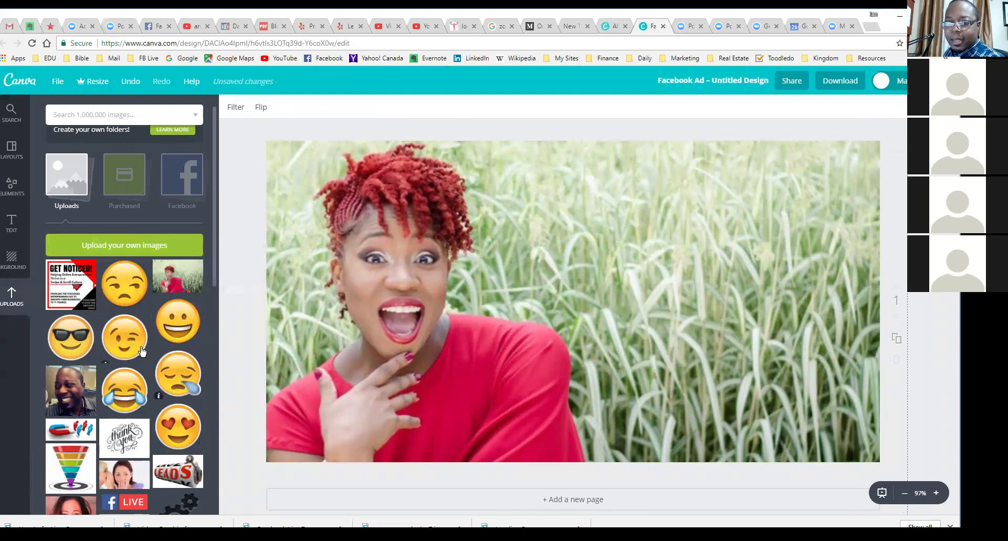
scroll(173, 322, down, 4)
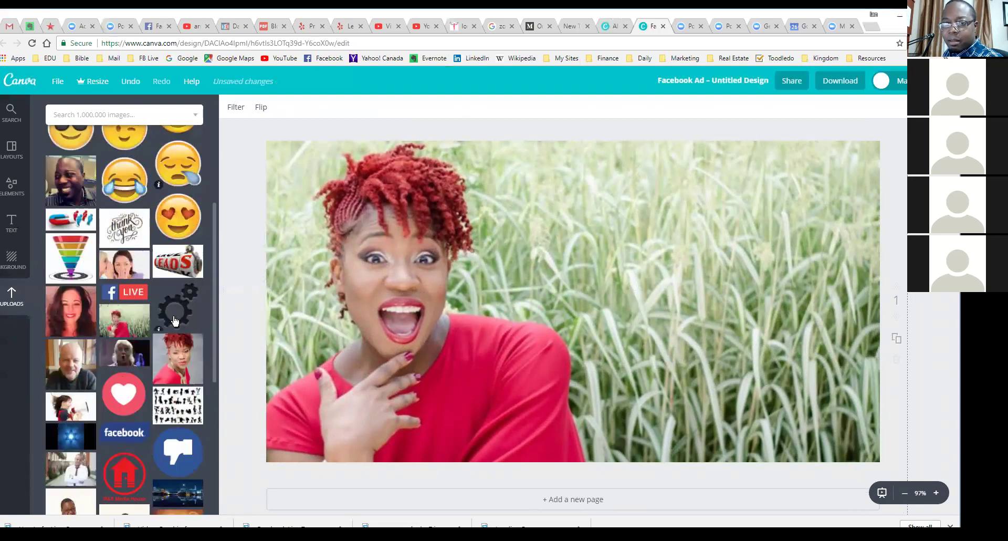
scroll(176, 321, down, 2)
scroll(183, 320, down, 2)
scroll(186, 324, down, 2)
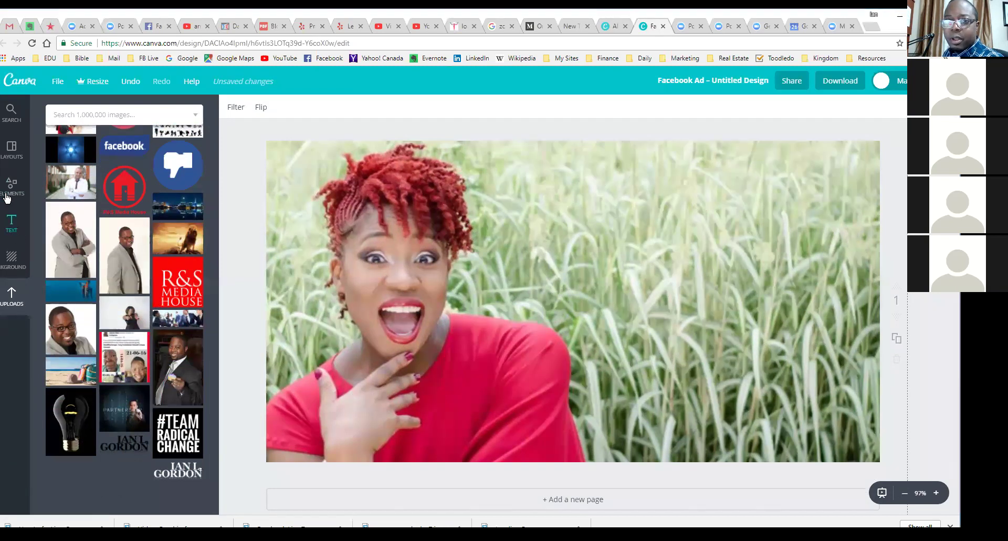
drag(65, 325, 581, 199)
drag(420, 147, 585, 312)
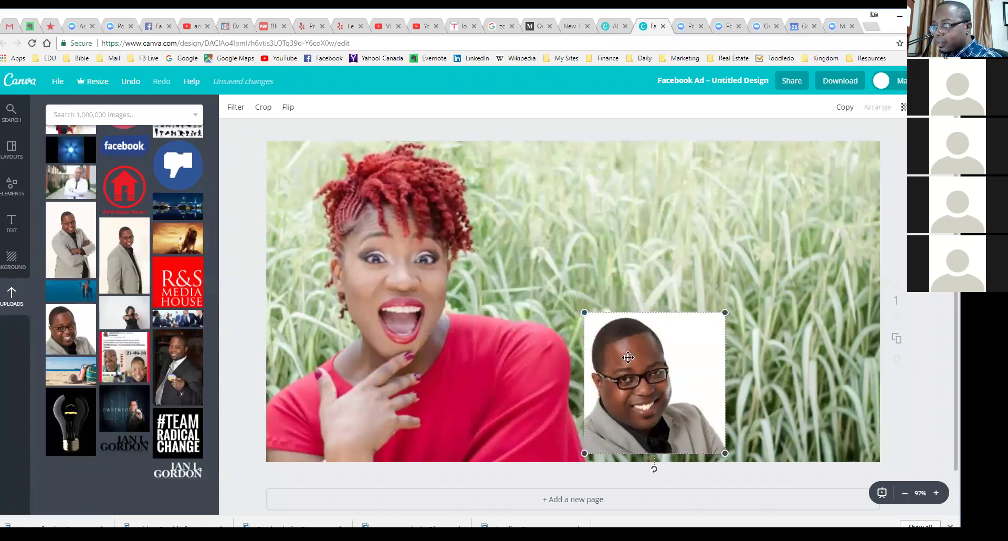
drag(629, 357, 666, 215)
drag(764, 170, 742, 245)
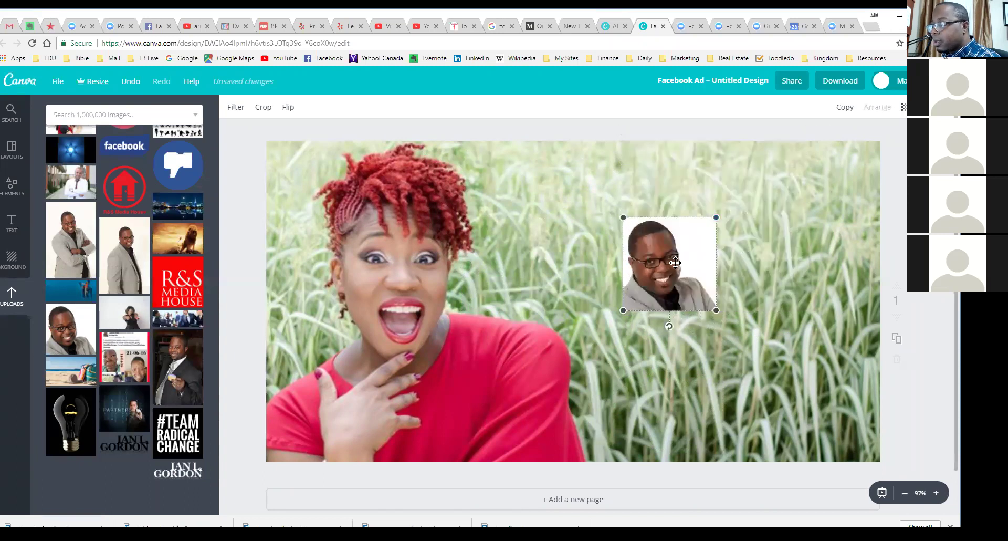
drag(673, 262, 589, 213)
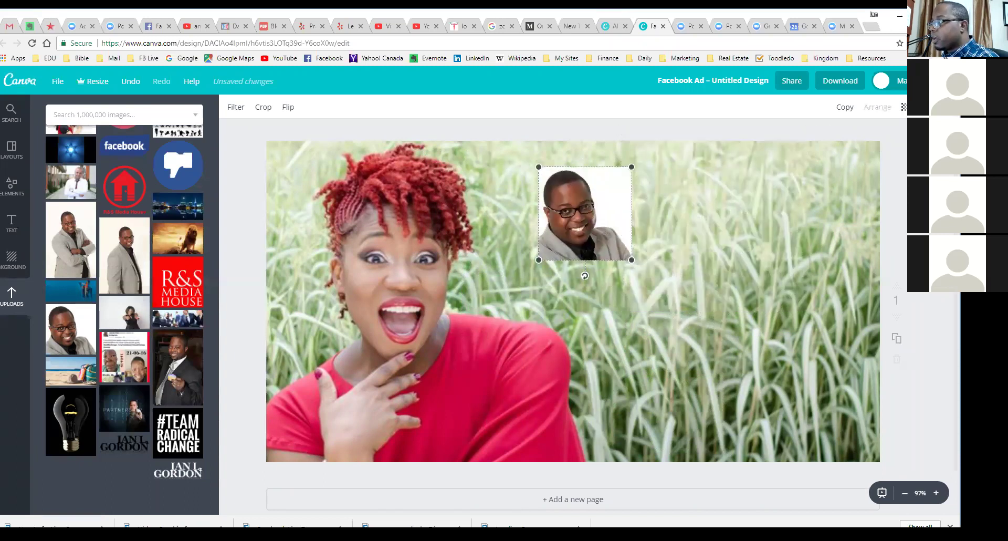
key(Delete)
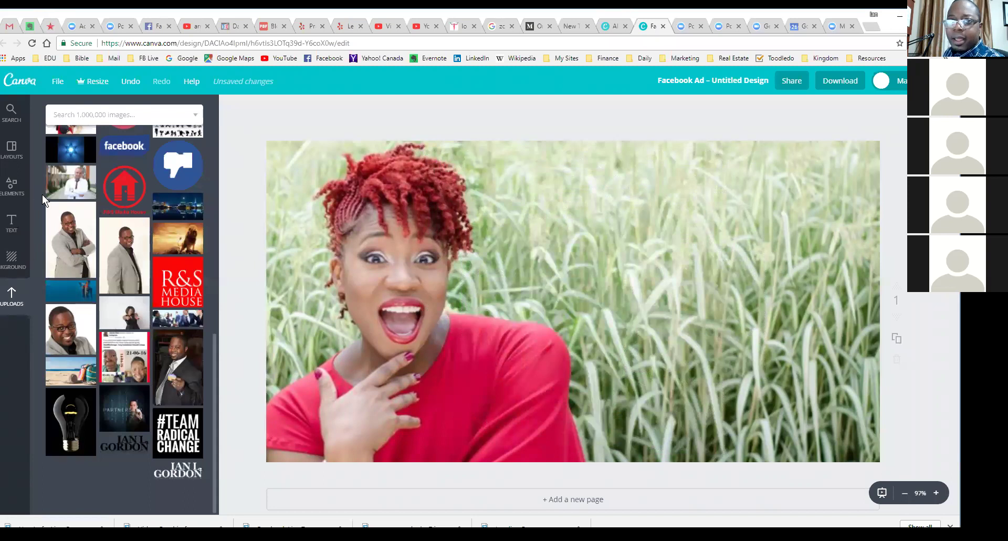
Step: Add the scalloped-corner frame from Elements > Frames to the design
click(12, 189)
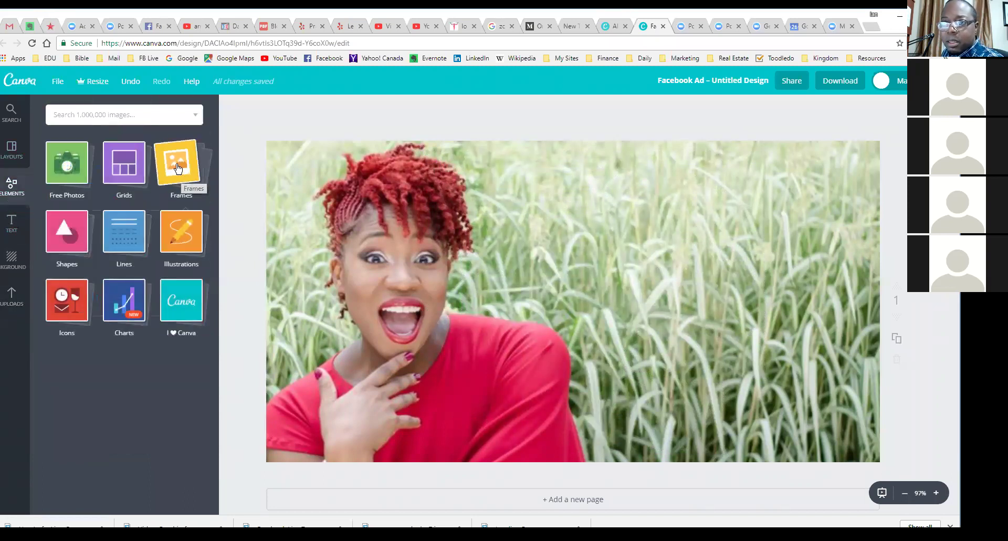
click(178, 168)
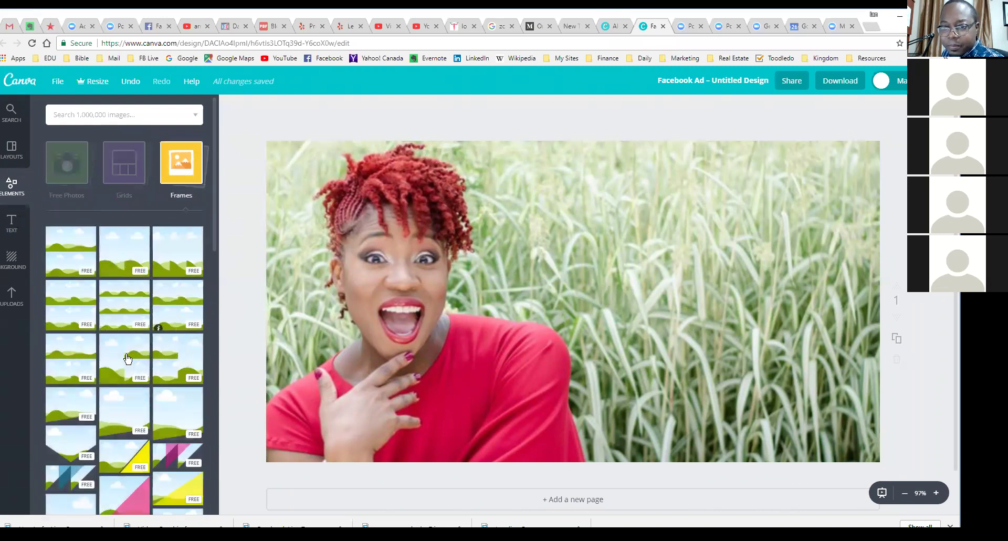
scroll(128, 358, down, 5)
scroll(128, 358, down, 3)
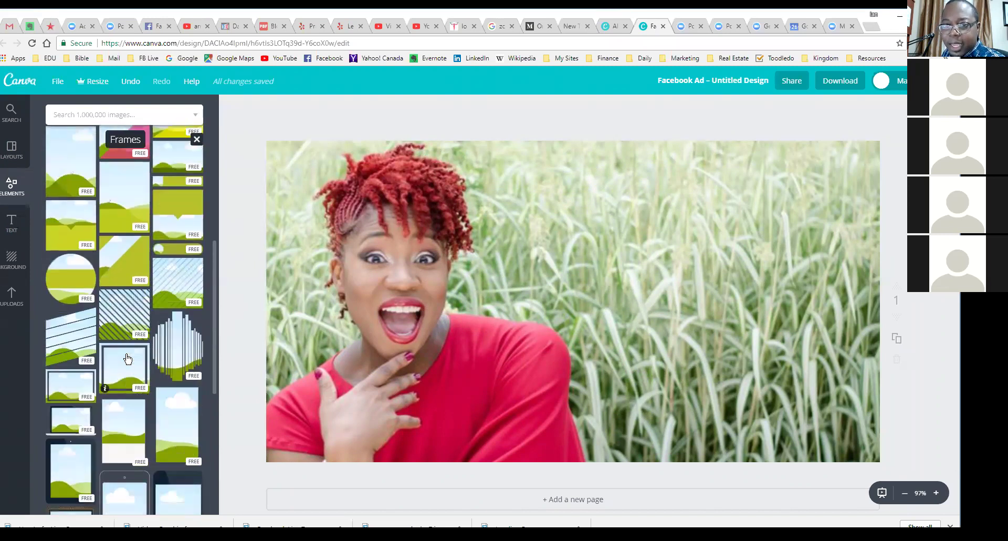
scroll(124, 360, down, 3)
scroll(124, 360, down, 3)
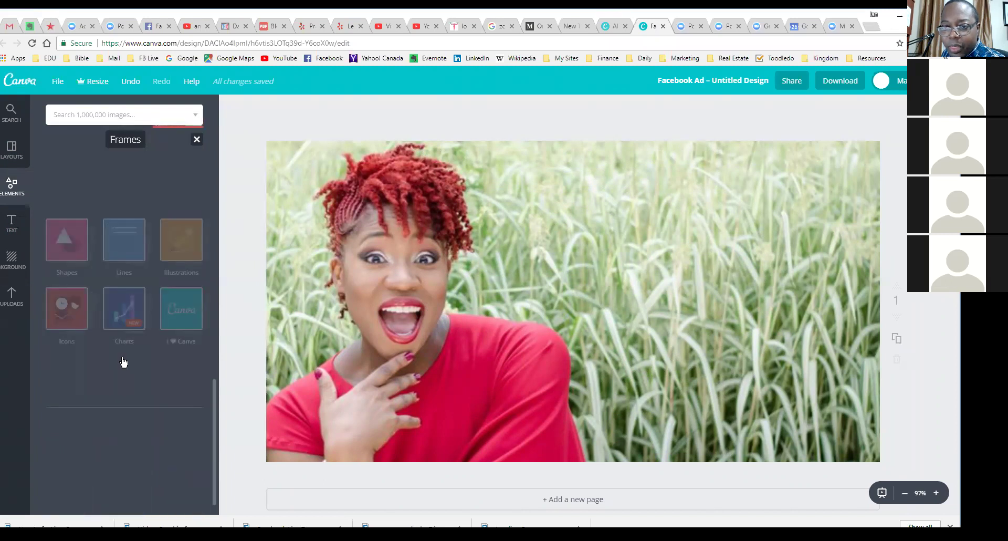
scroll(130, 358, down, 5)
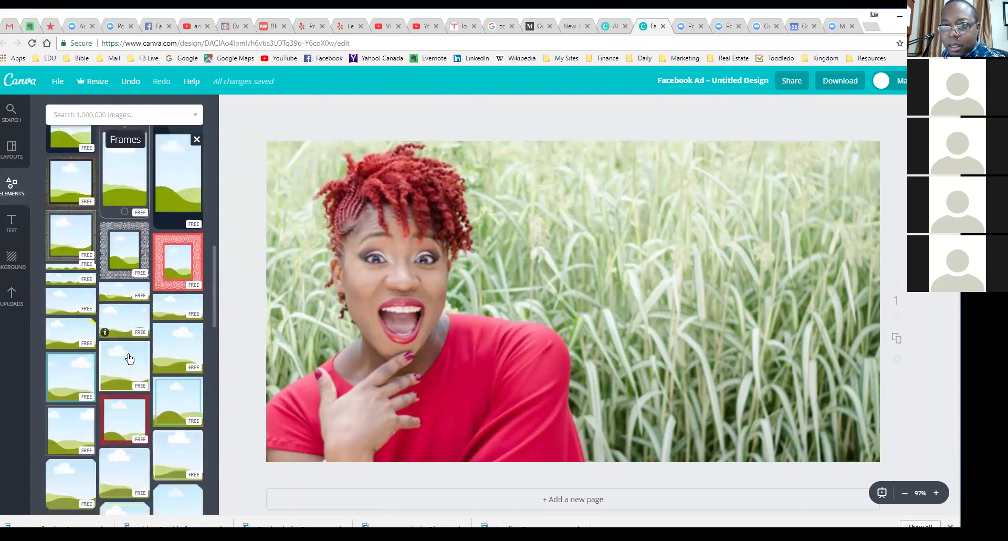
scroll(140, 359, down, 5)
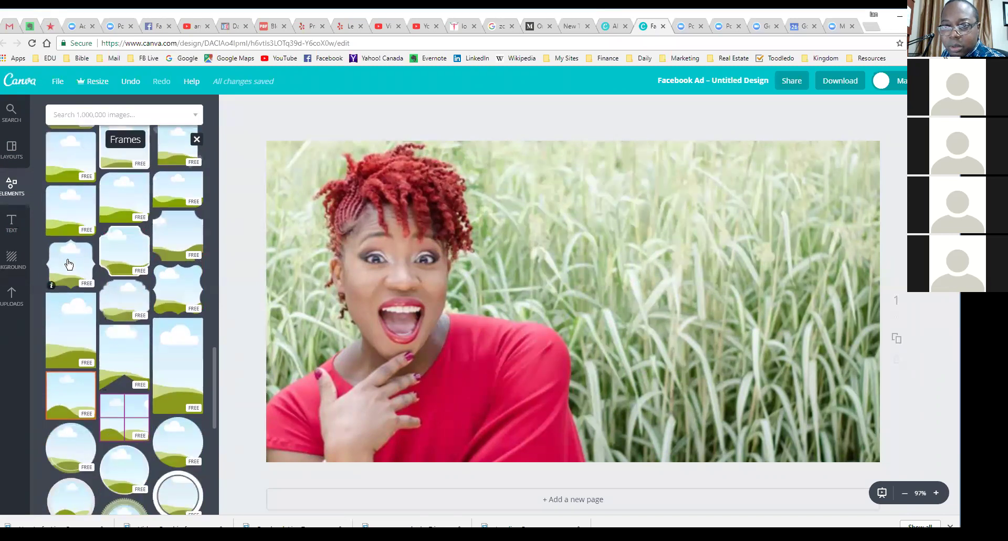
drag(126, 250, 684, 244)
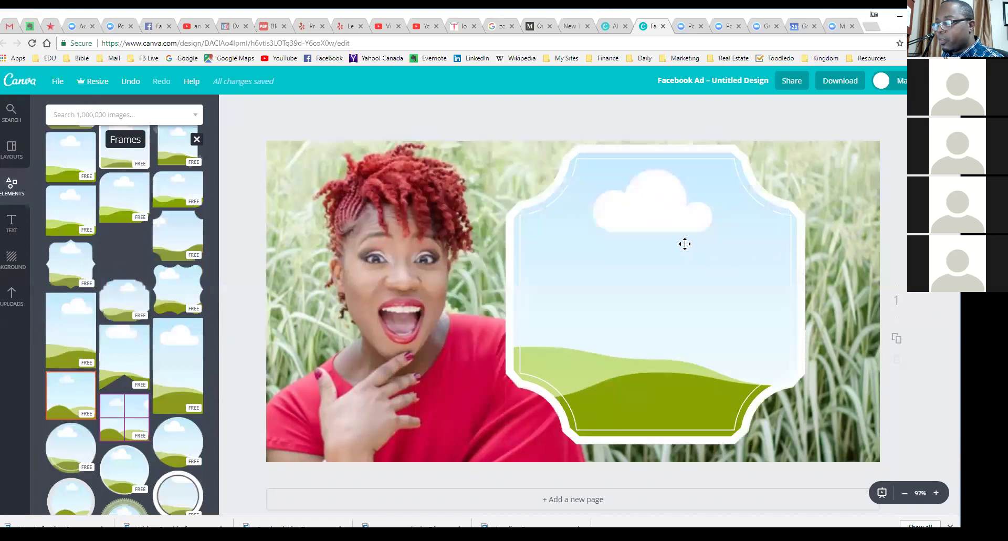
Step: Shrink the frame to about half size and move it to the upper right over the grass
drag(832, 139, 674, 300)
drag(584, 373, 632, 230)
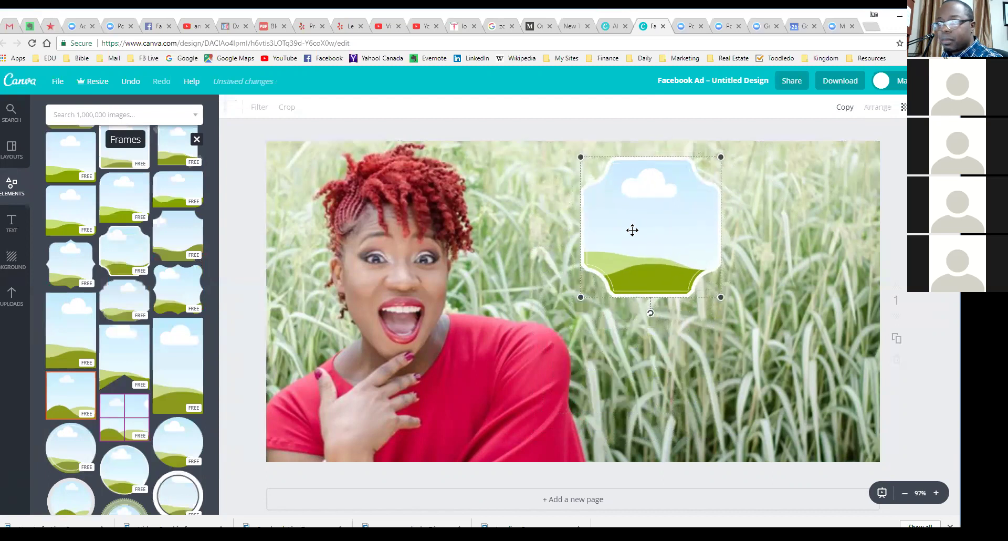
click(12, 296)
scroll(105, 300, down, 2)
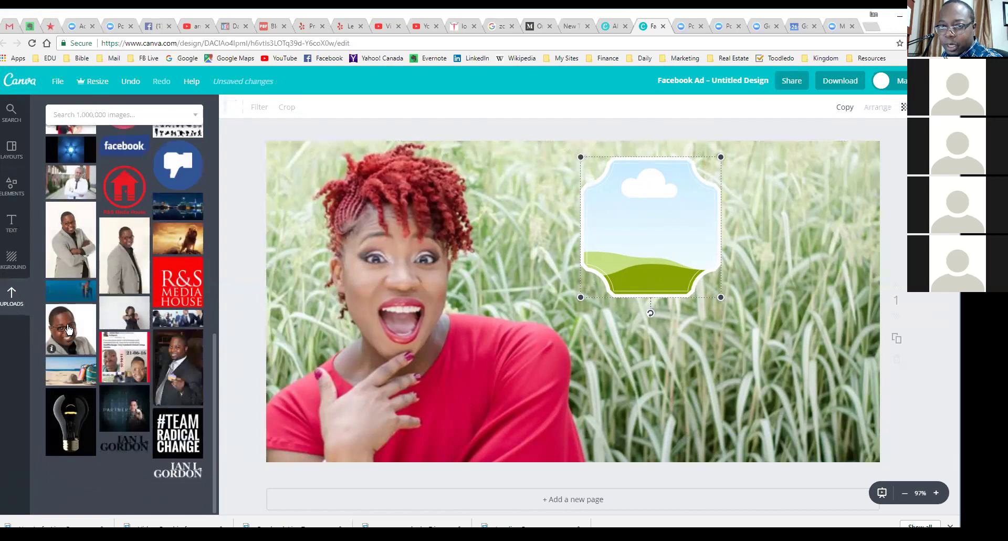
Step: Drop the man's headshot from Uploads into the scalloped frame
drag(62, 327, 649, 229)
drag(671, 260, 616, 250)
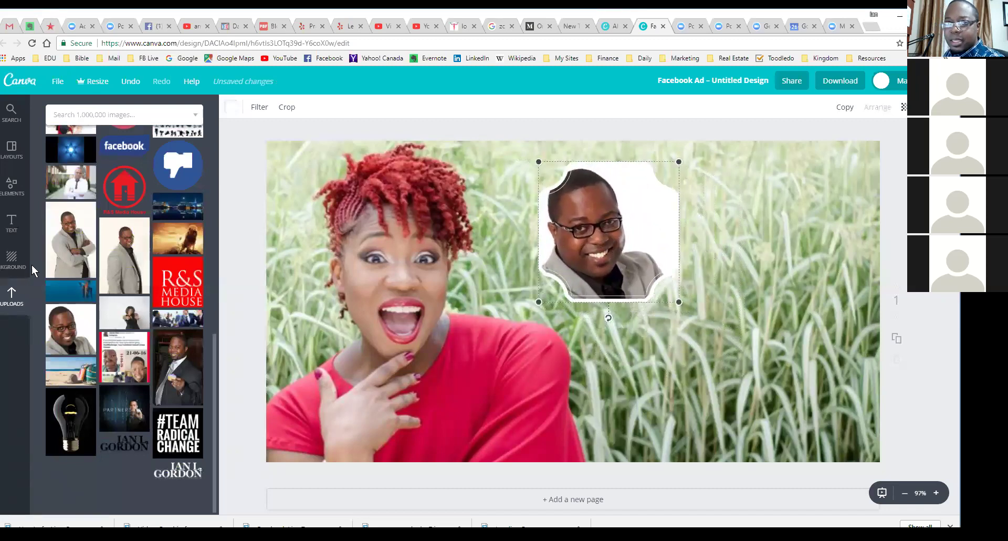
click(12, 189)
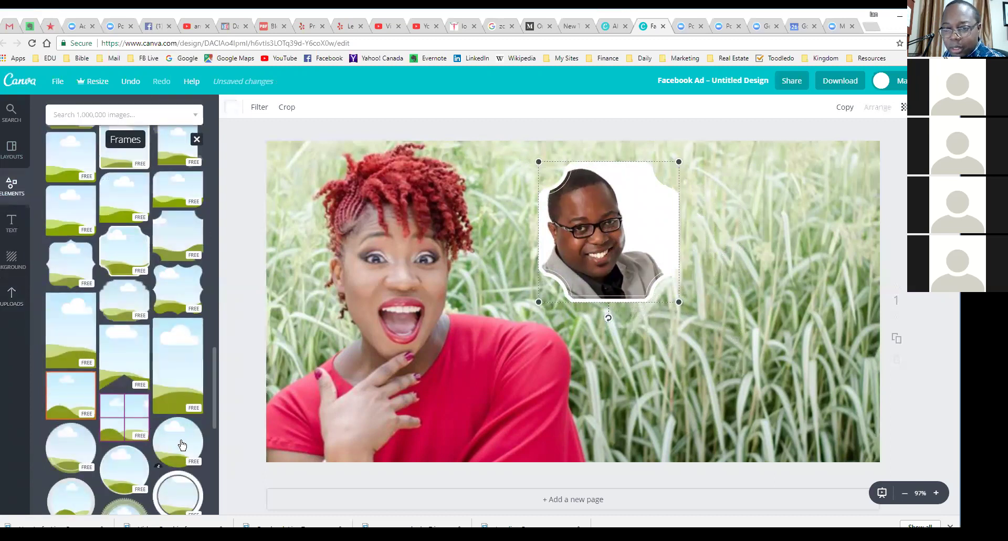
Step: Add a round dotted-edge frame at about quarter size, placed right of the man's photo
click(68, 447)
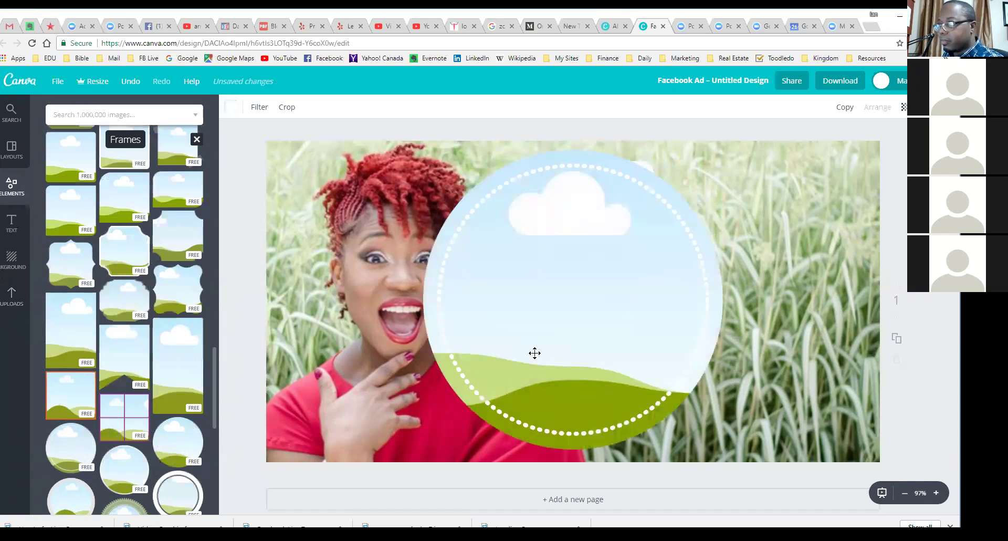
drag(718, 148, 576, 364)
drag(618, 247, 568, 238)
drag(521, 336, 727, 207)
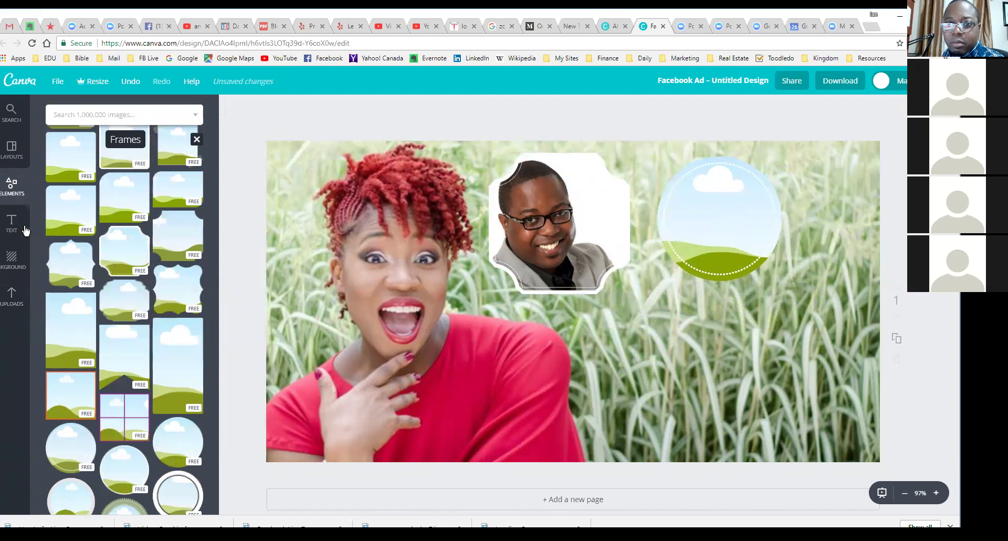
Step: Fill the circle frame with the dark-haired woman's headshot from Uploads
click(10, 297)
scroll(139, 248, up, 4)
scroll(140, 248, up, 3)
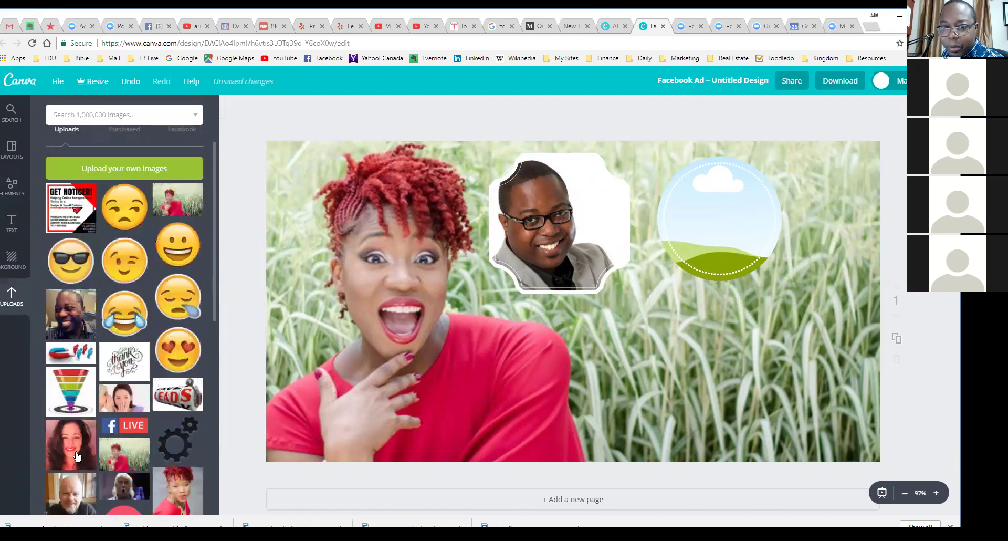
drag(74, 446, 711, 218)
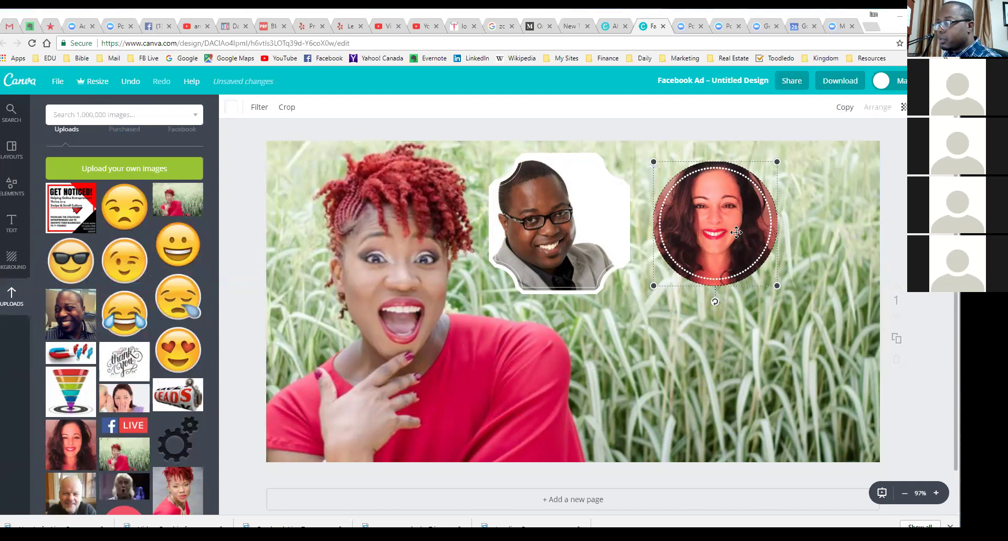
Step: Line up the two framed headshots side by side at the same height
drag(736, 233, 762, 231)
drag(580, 229, 611, 229)
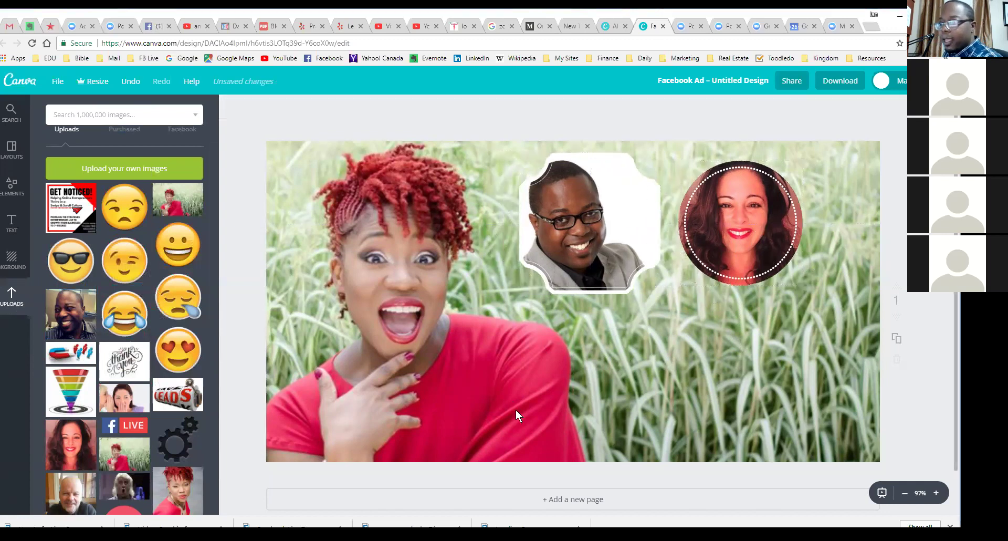
drag(581, 224, 580, 262)
drag(721, 229, 731, 257)
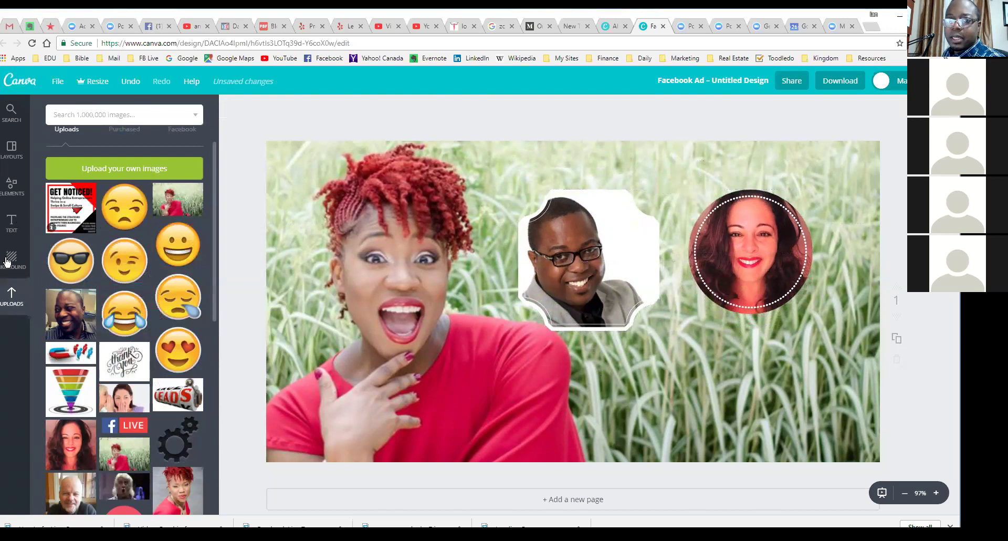
click(10, 223)
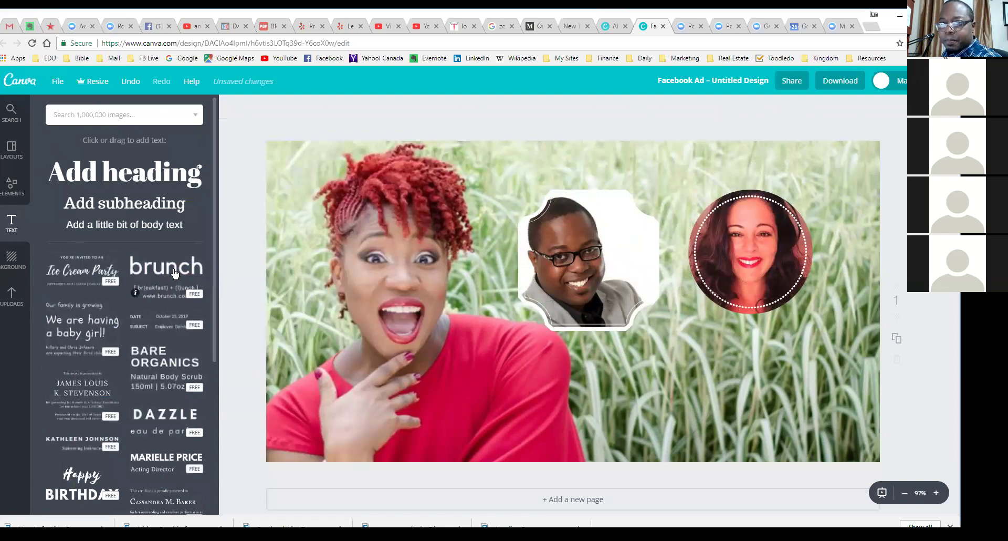
Step: Add a 'Facebook Live' heading and place it at the top-left above the woman's hair
click(144, 176)
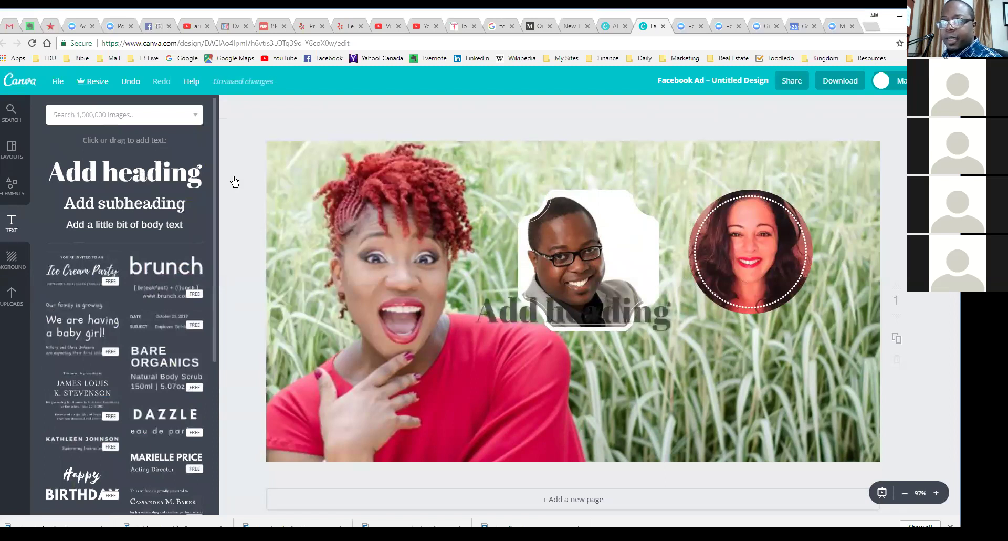
double_click(582, 328)
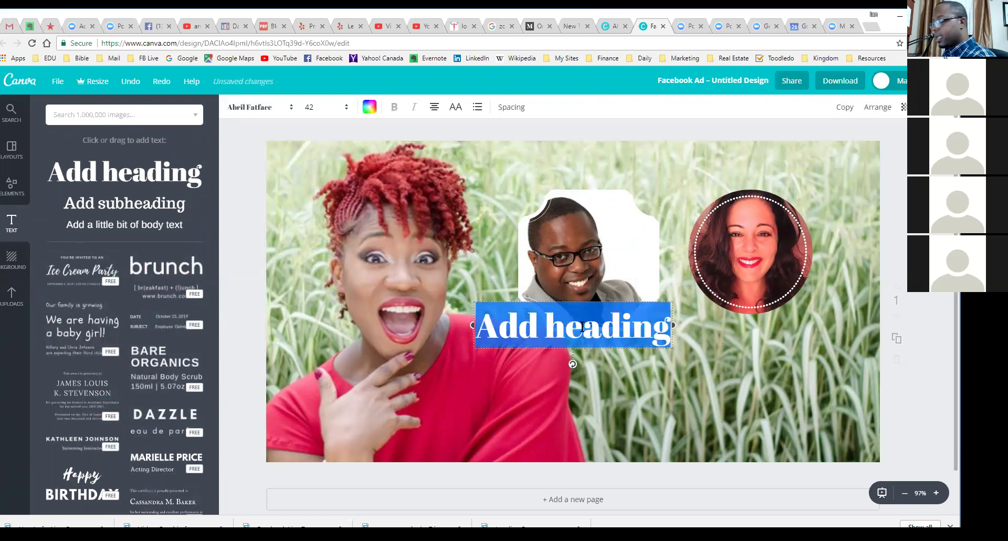
text(Fa)
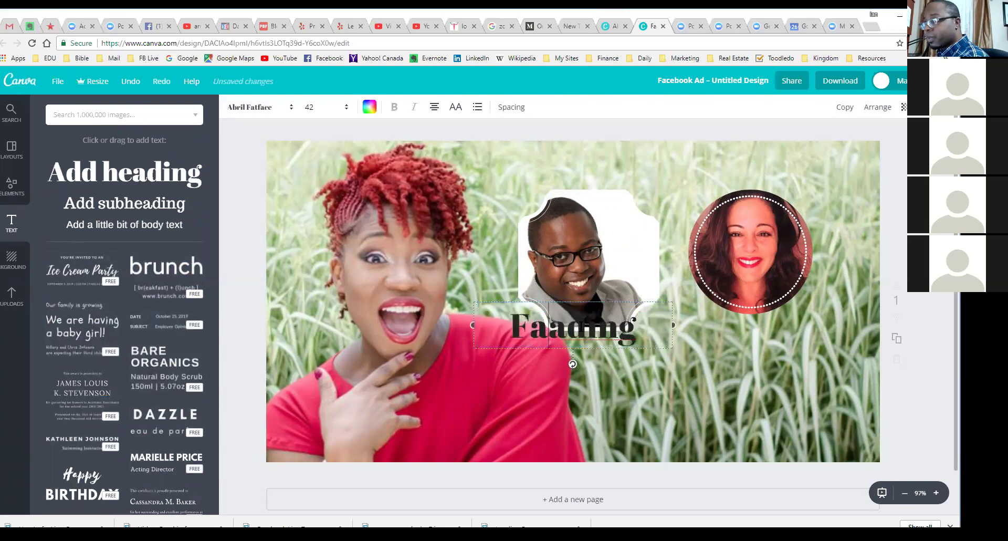
text(cebook L)
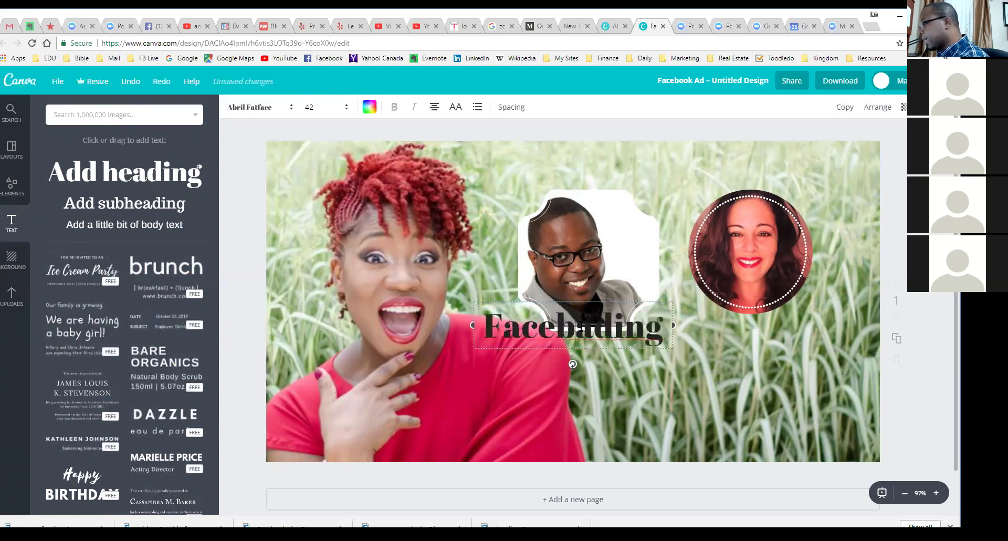
text(ive)
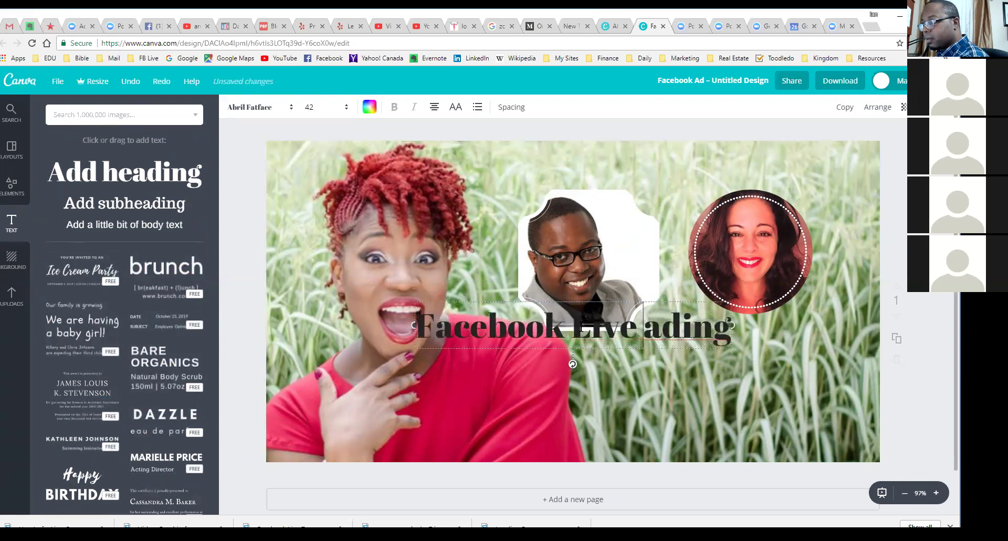
key(shift+End)
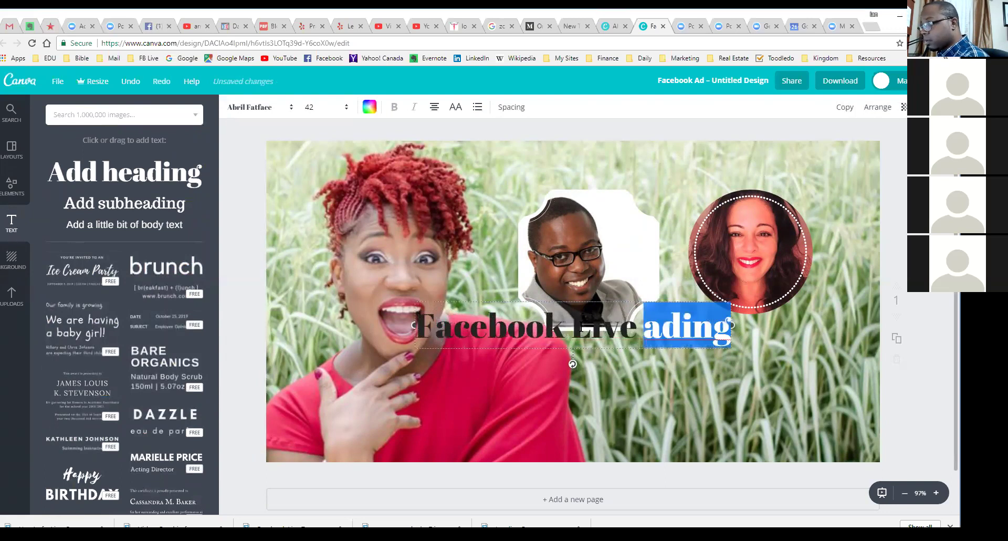
key(BackSpace)
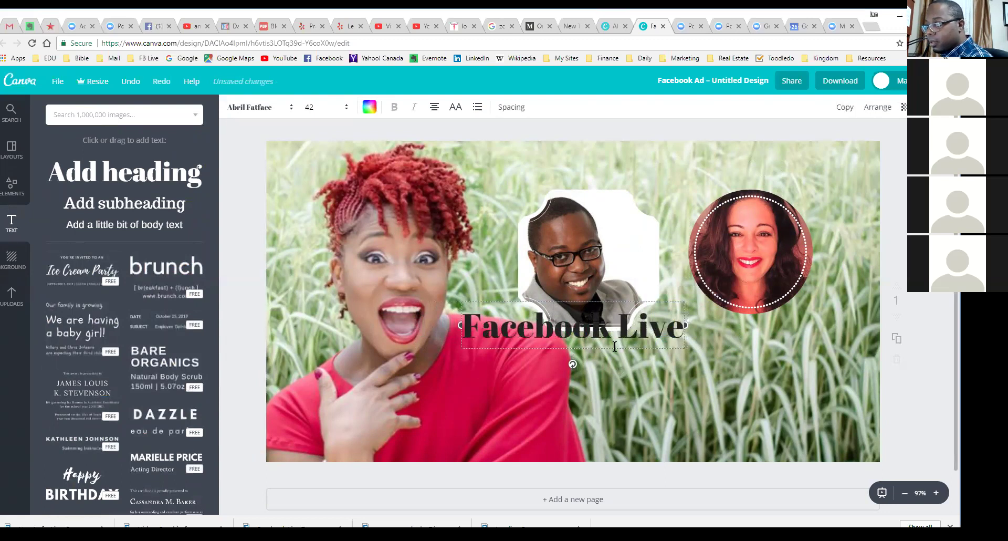
drag(610, 356, 425, 193)
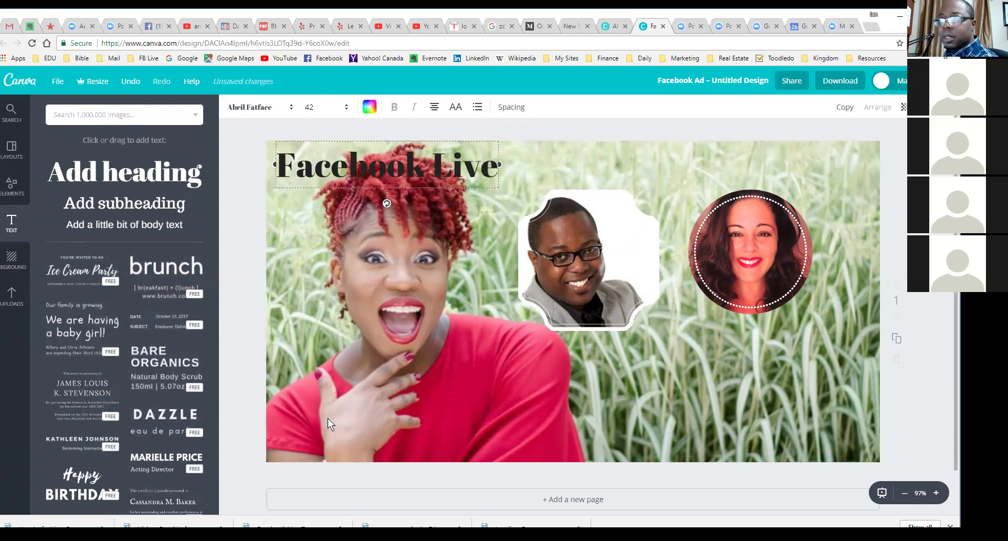
Step: Add a subheading reading 'With' plus the host's name beside the Facebook Live heading
click(124, 209)
double_click(524, 322)
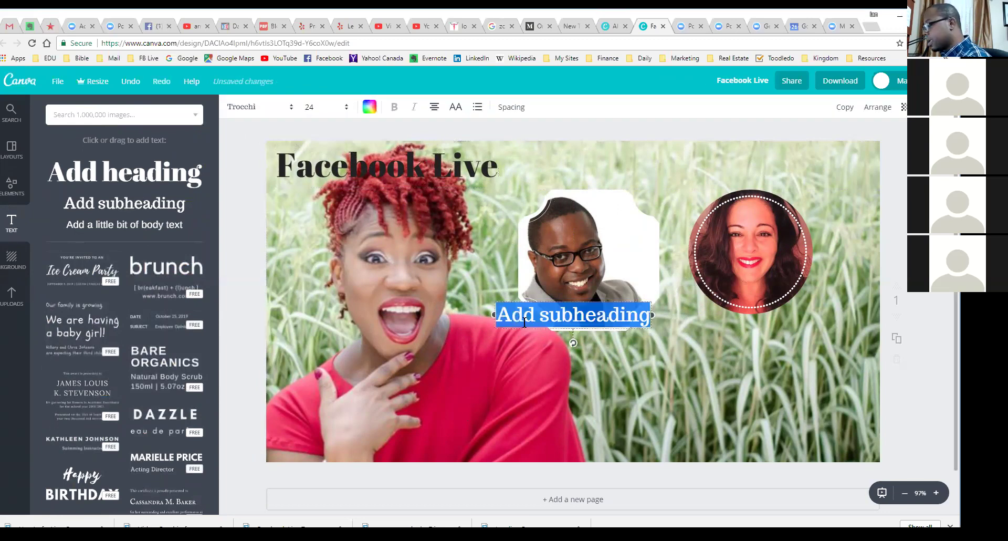
key(BackSpace)
text(With)
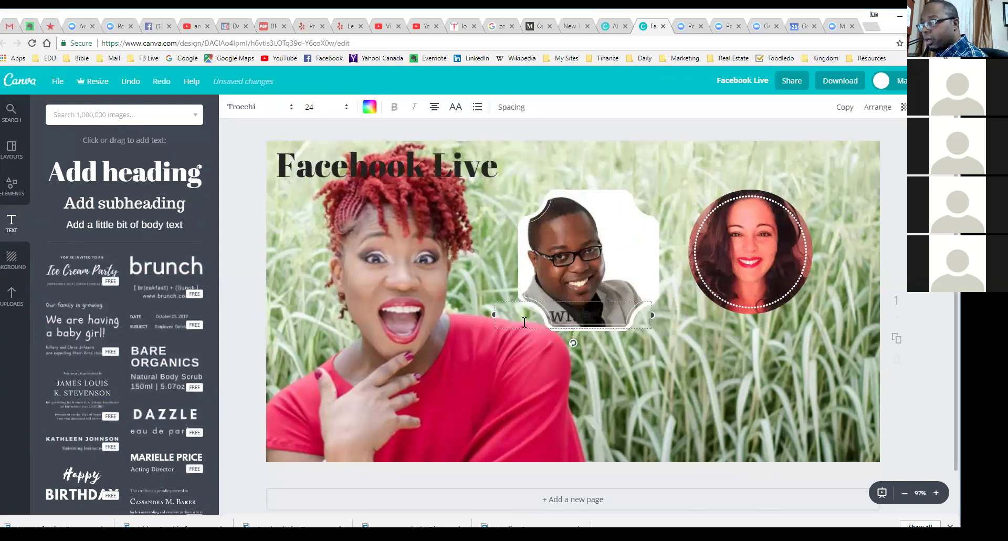
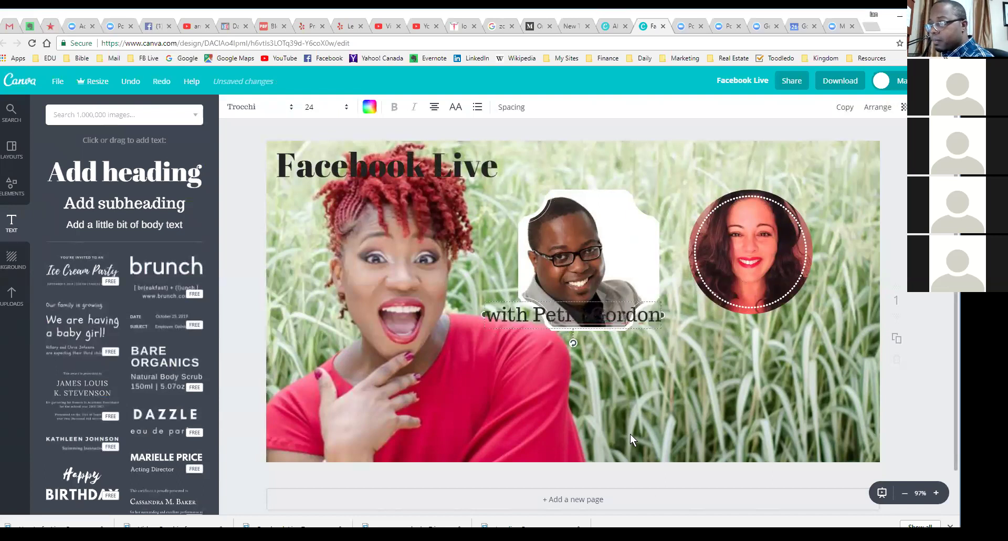
key(Escape)
drag(505, 258, 542, 174)
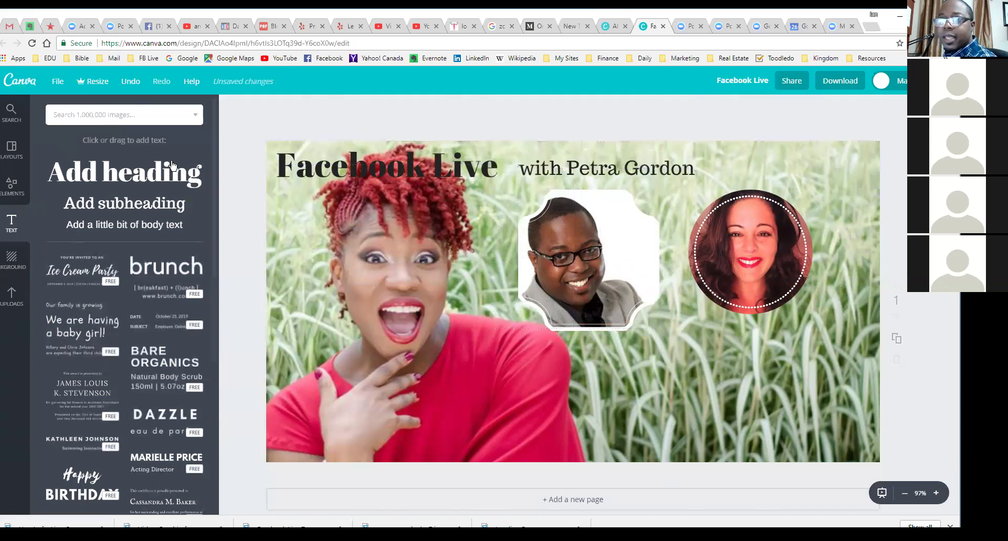
Step: Set the host-name line's font size to 36
click(625, 169)
click(315, 107)
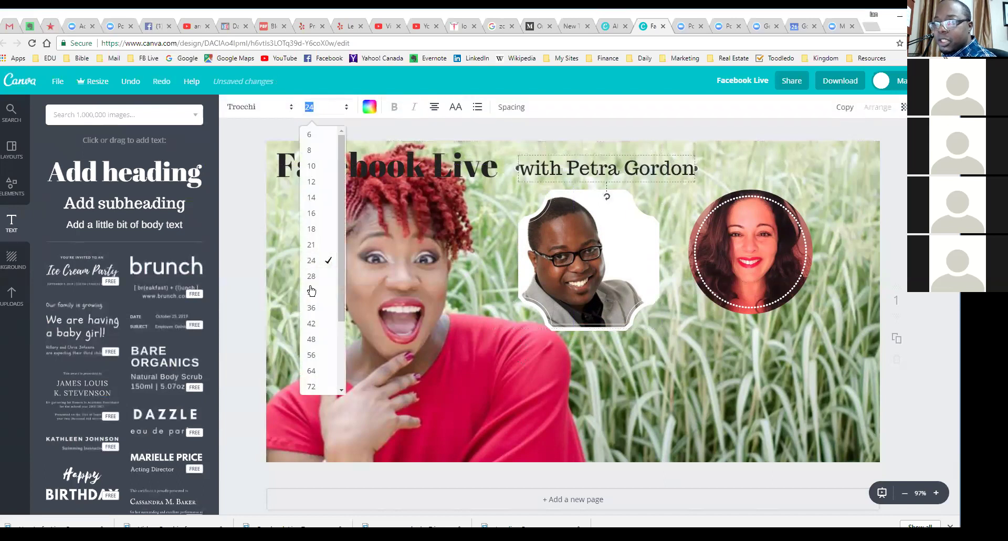
click(315, 325)
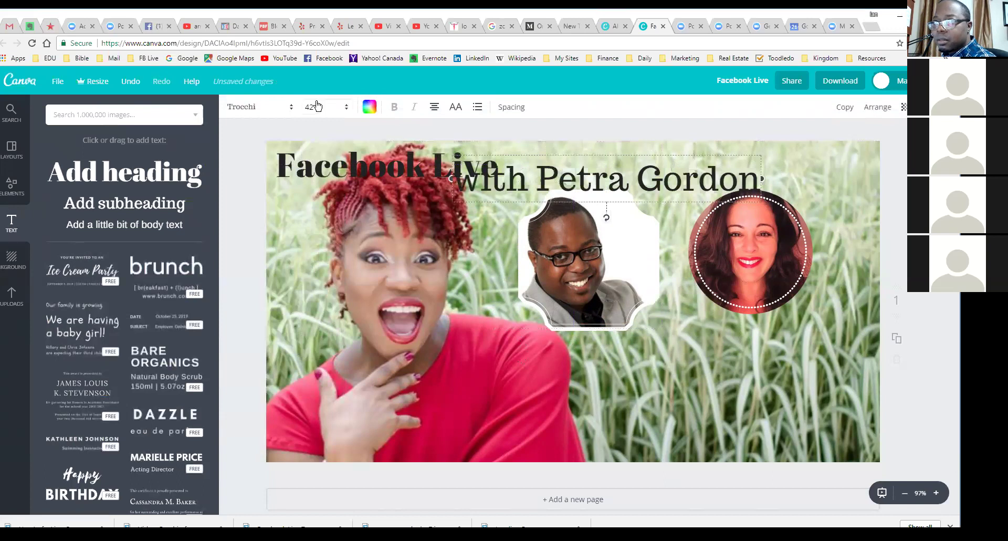
click(317, 107)
click(319, 309)
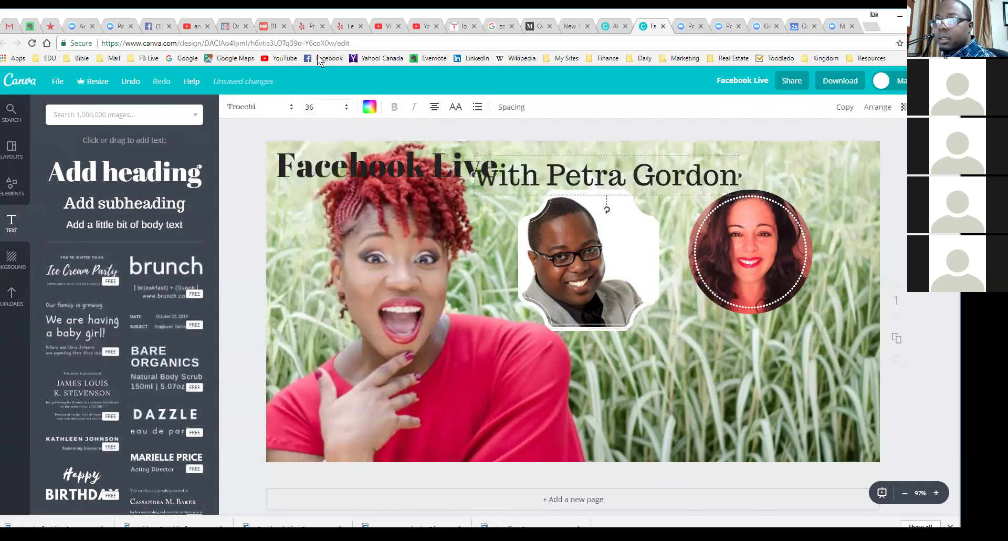
Step: Change the host-name line to the Parisienne font and nudge it slightly upward
click(266, 108)
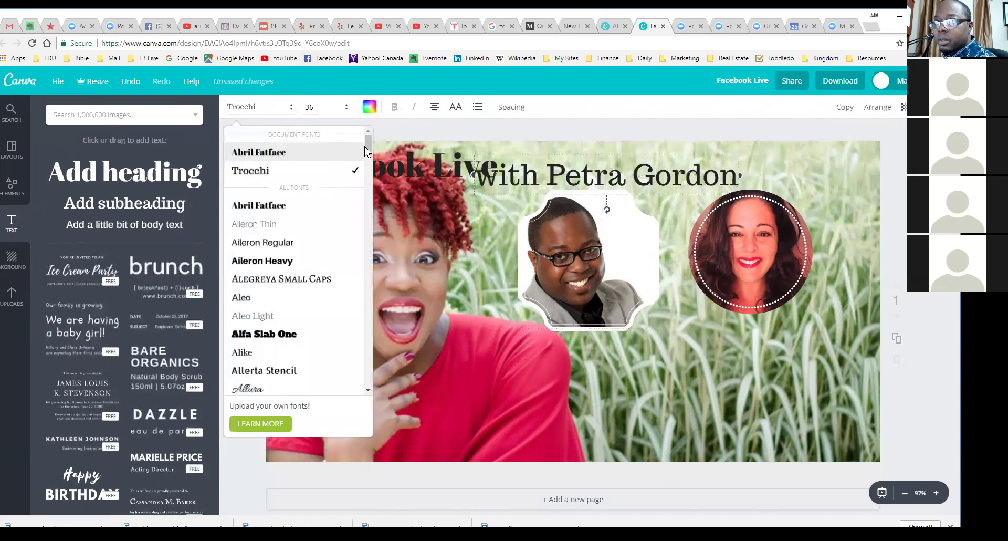
scroll(366, 310, down, 10)
scroll(370, 320, down, 6)
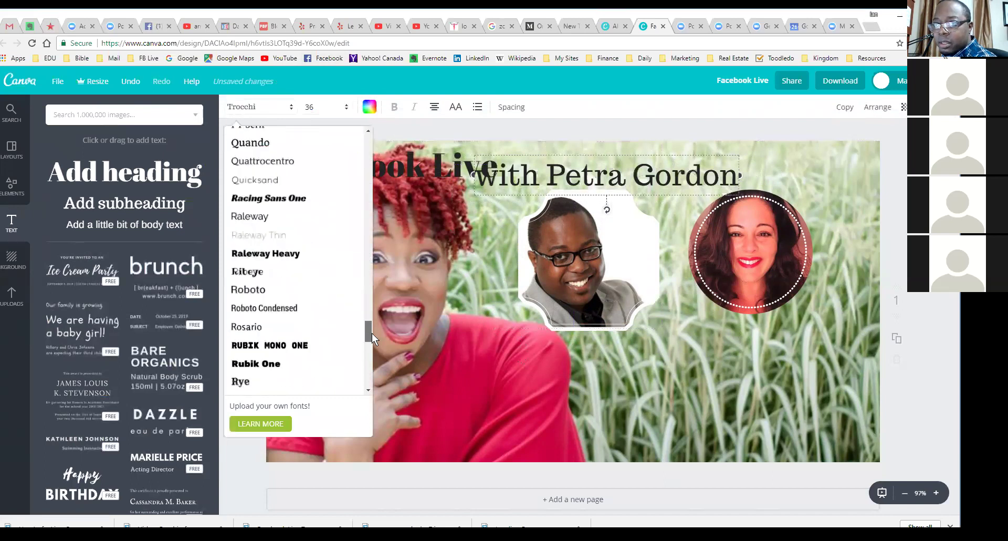
drag(372, 333, 373, 321)
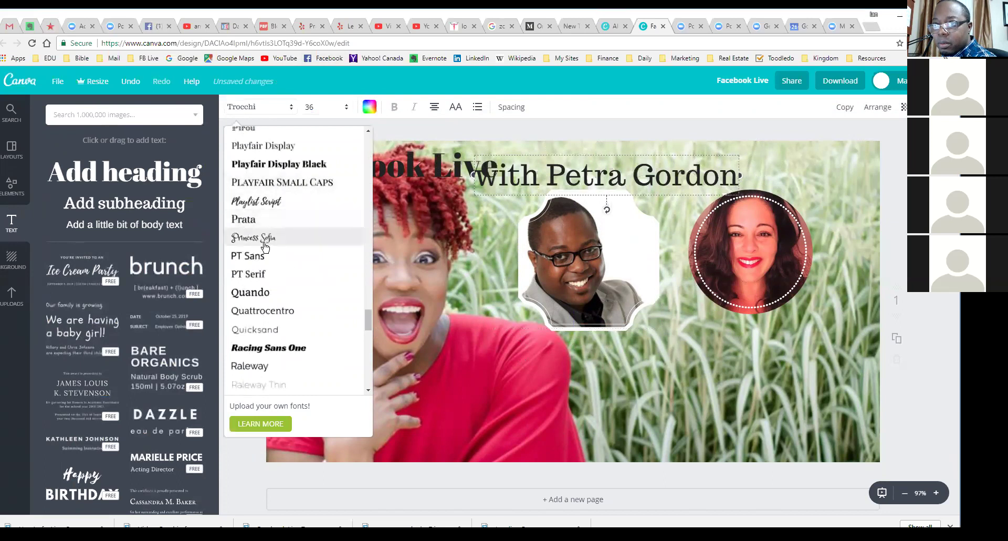
scroll(292, 210, up, 1)
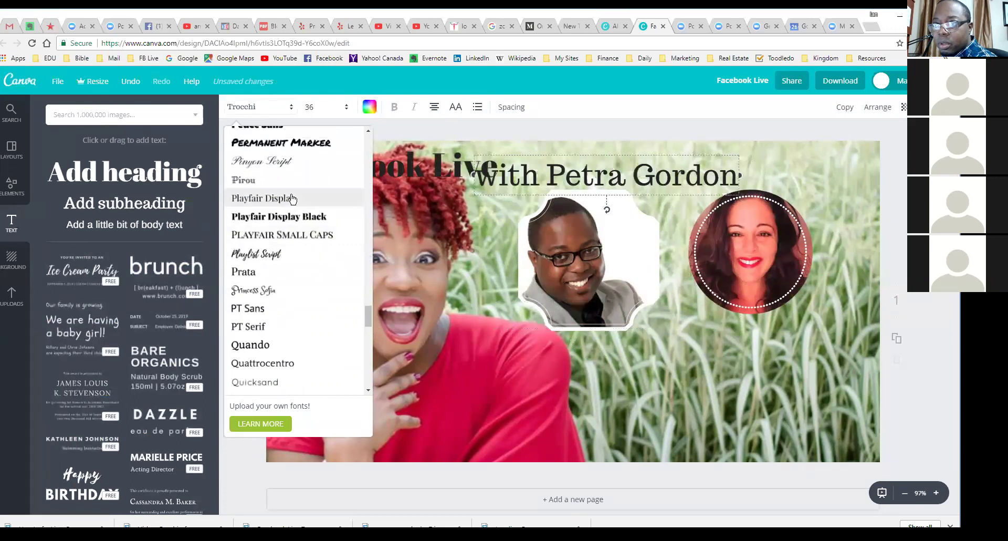
scroll(292, 200, up, 2)
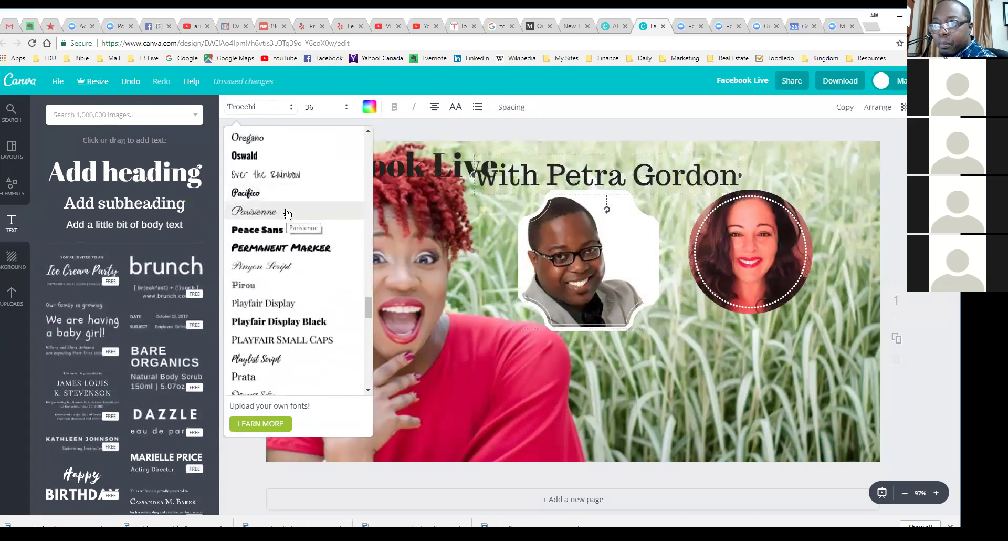
click(297, 212)
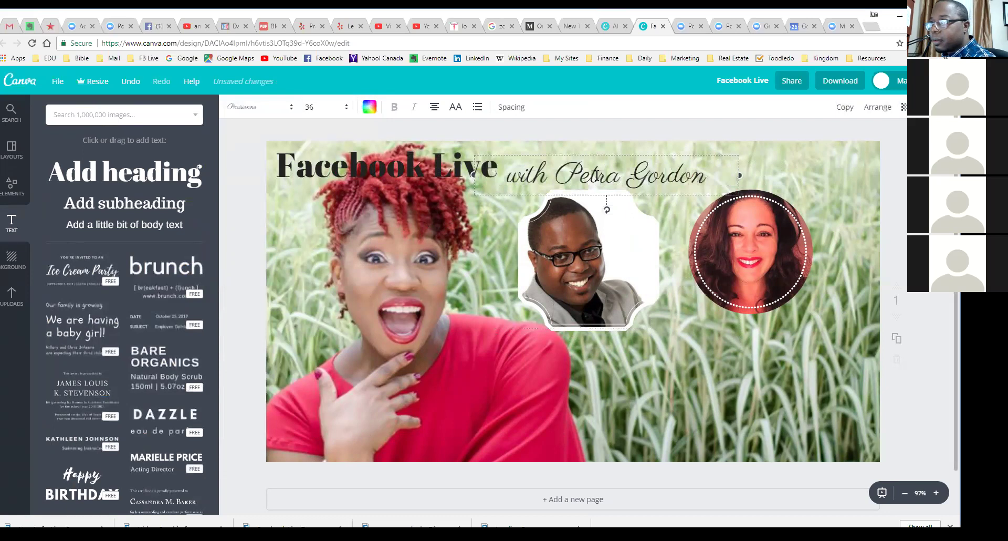
drag(591, 152, 595, 145)
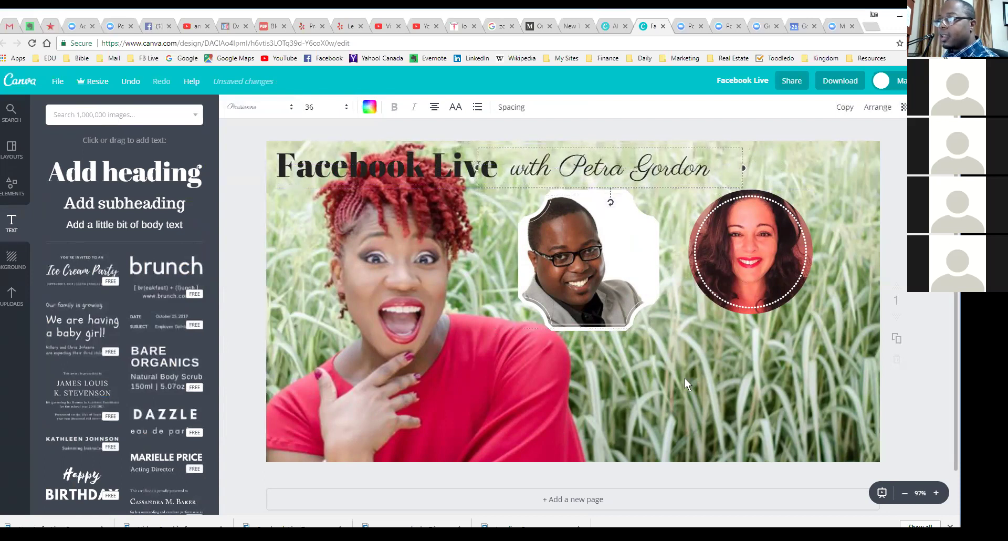
Step: Deselect the name line and show the Shapes category in the Elements panel
key(Escape)
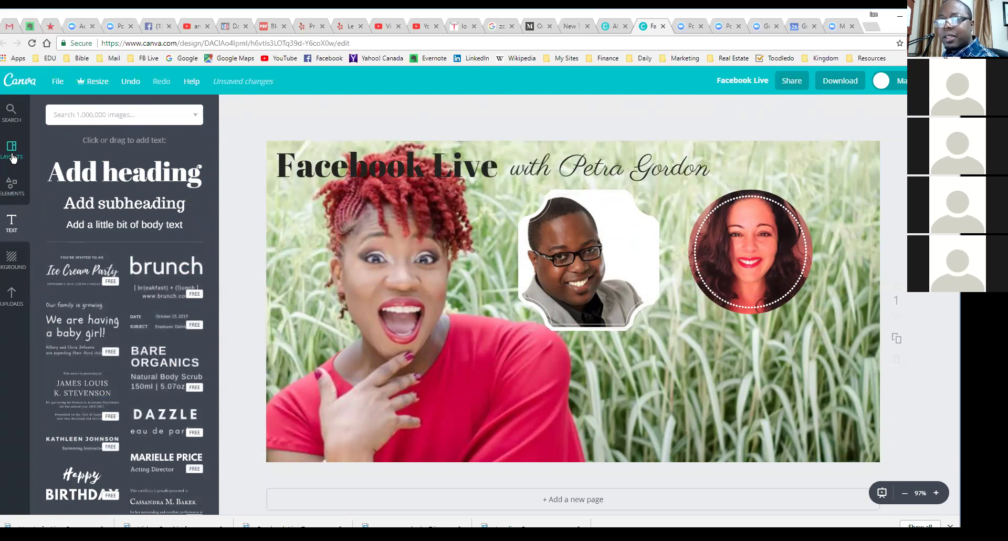
click(13, 186)
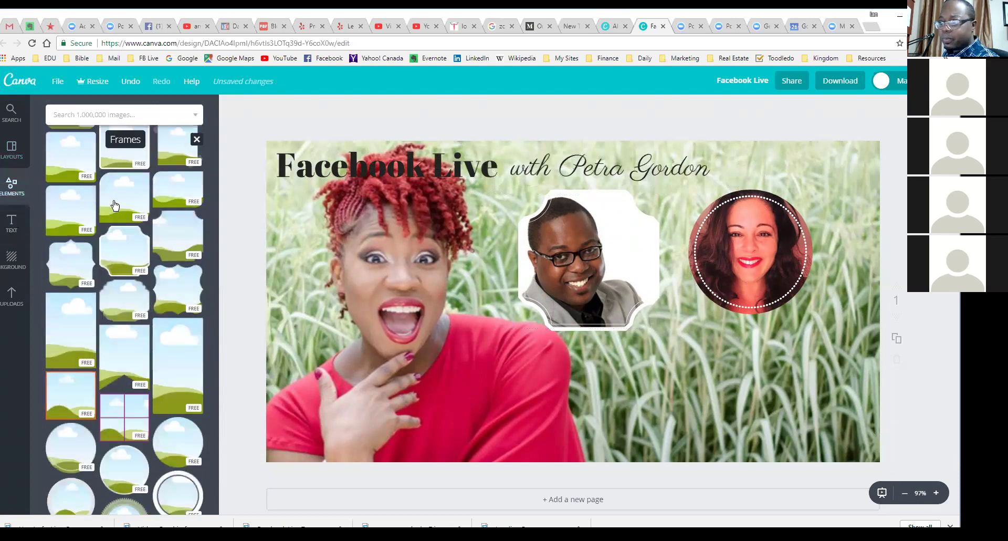
click(202, 142)
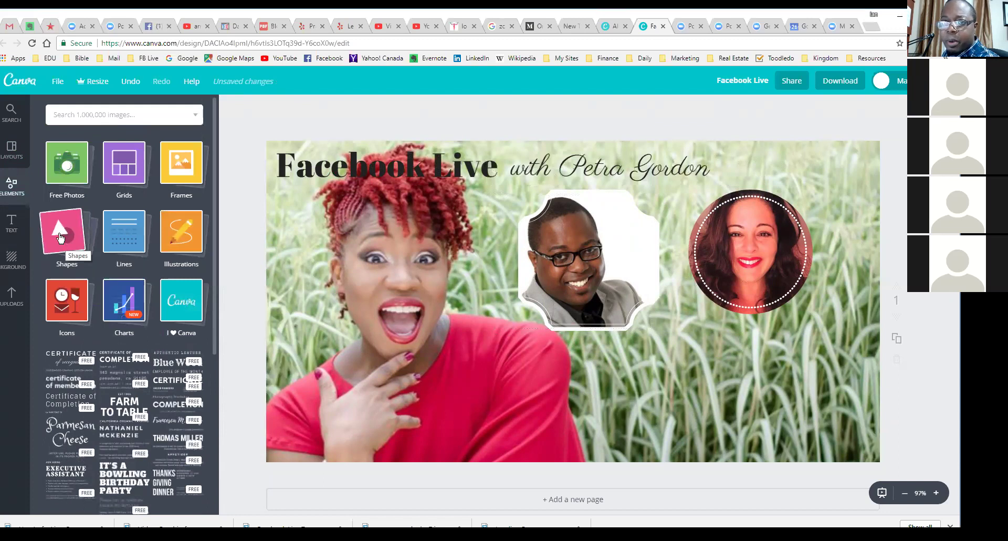
click(60, 238)
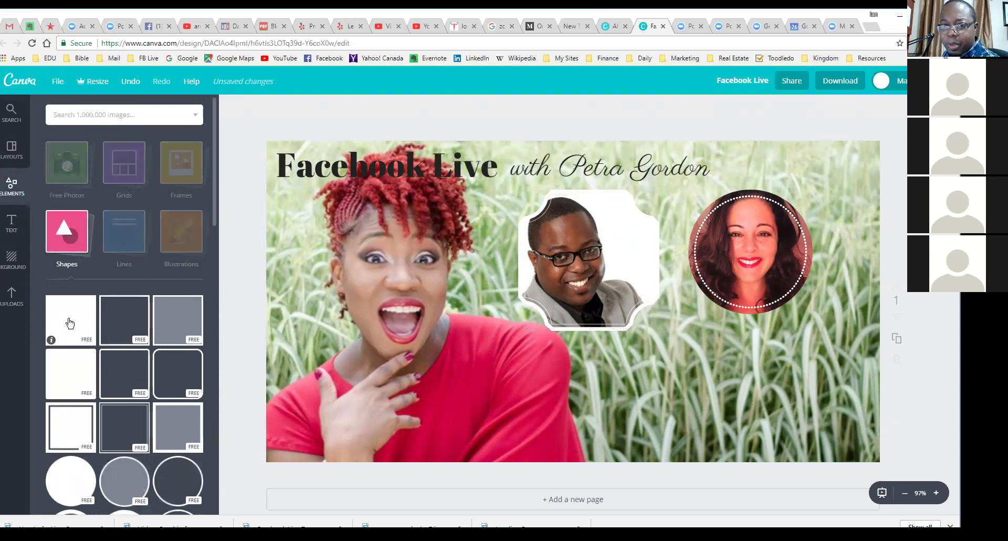
Step: Add a square shape and colour it red using the custom colour picker
click(71, 322)
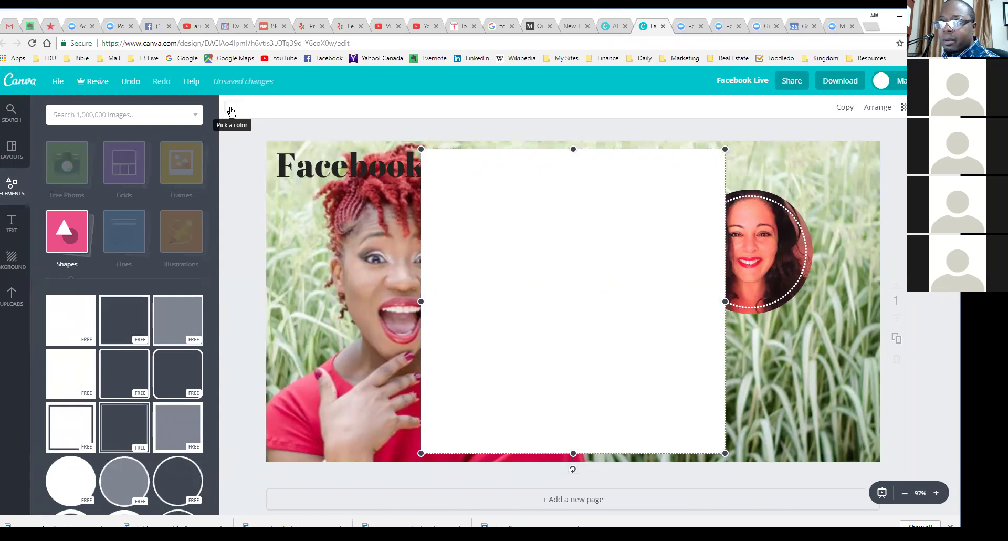
click(231, 111)
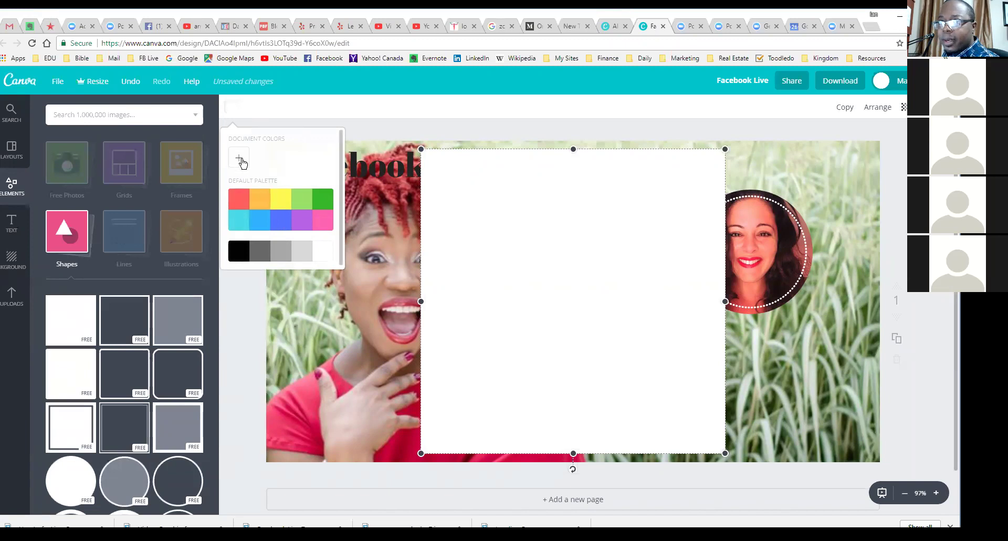
click(239, 157)
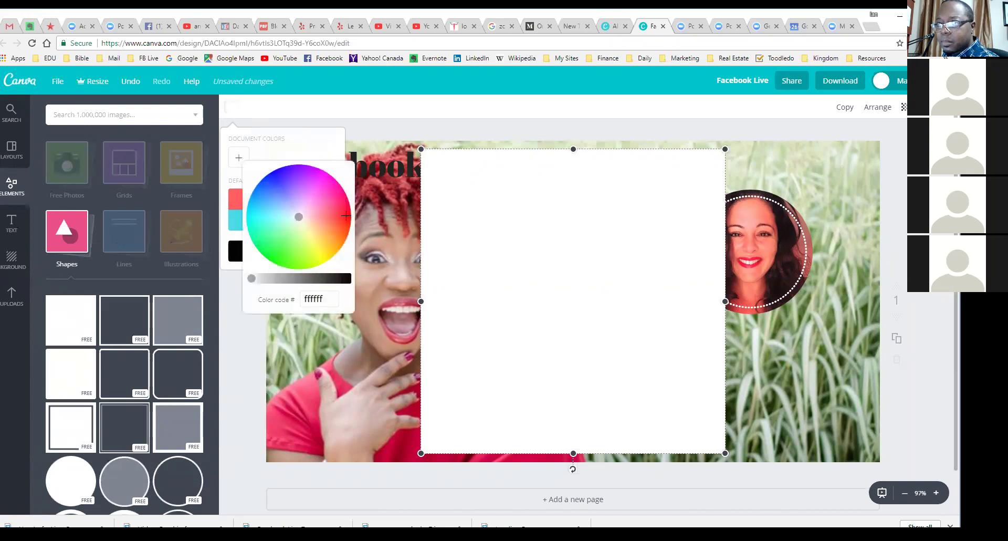
drag(299, 217, 356, 218)
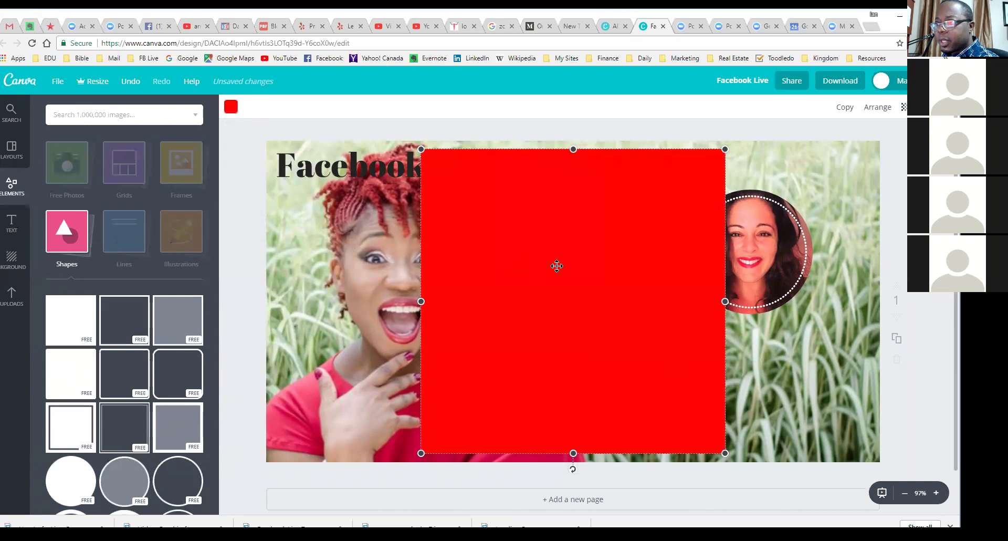
Step: Resize the red square into a flat strip spanning the full width of the top
drag(570, 453, 573, 418)
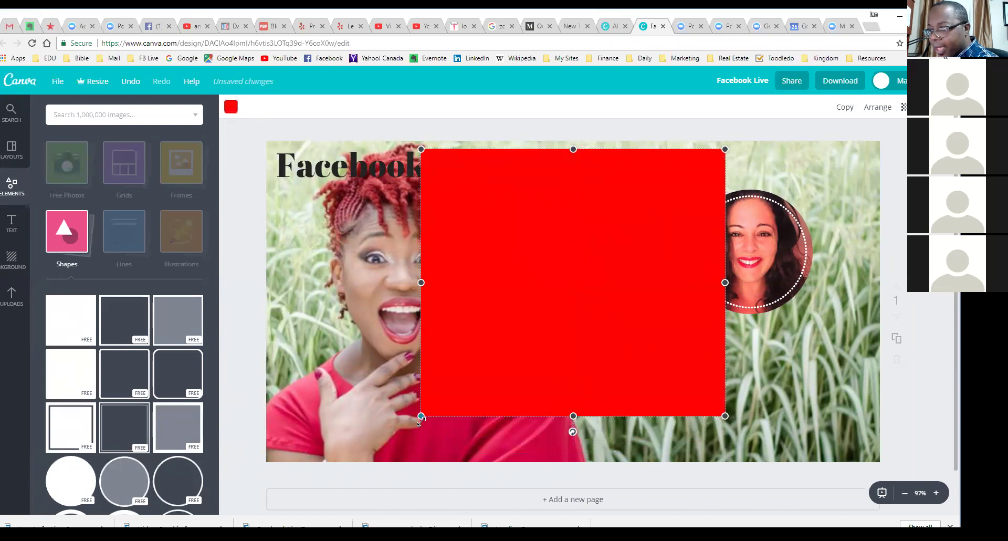
mouse_move(427, 417)
mouse_down()
mouse_move(508, 345)
mouse_move(551, 348)
mouse_move(428, 411)
mouse_up()
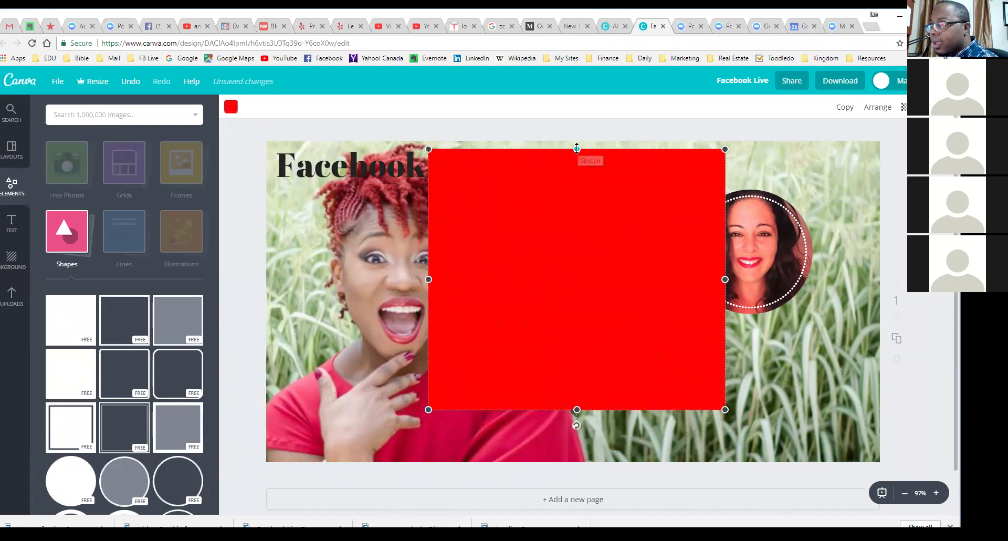
drag(725, 149, 746, 175)
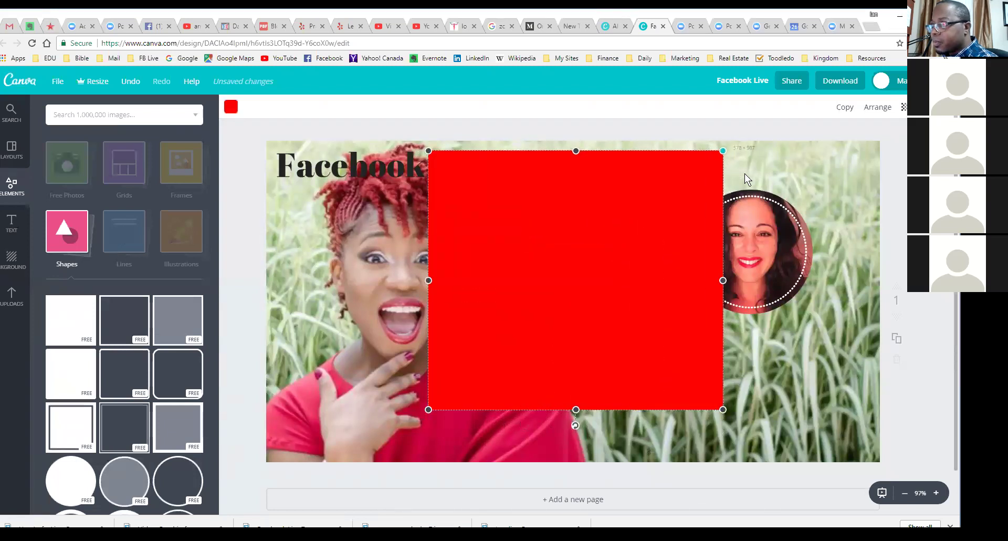
drag(576, 407, 387, 169)
drag(552, 168, 886, 181)
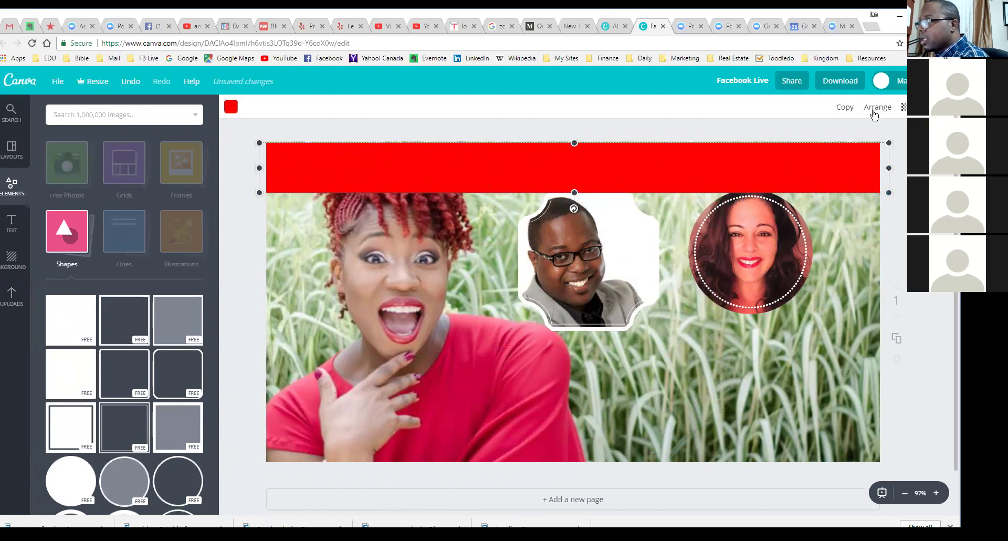
Step: Send the red banner back two layers, behind the title and host-name line
click(878, 107)
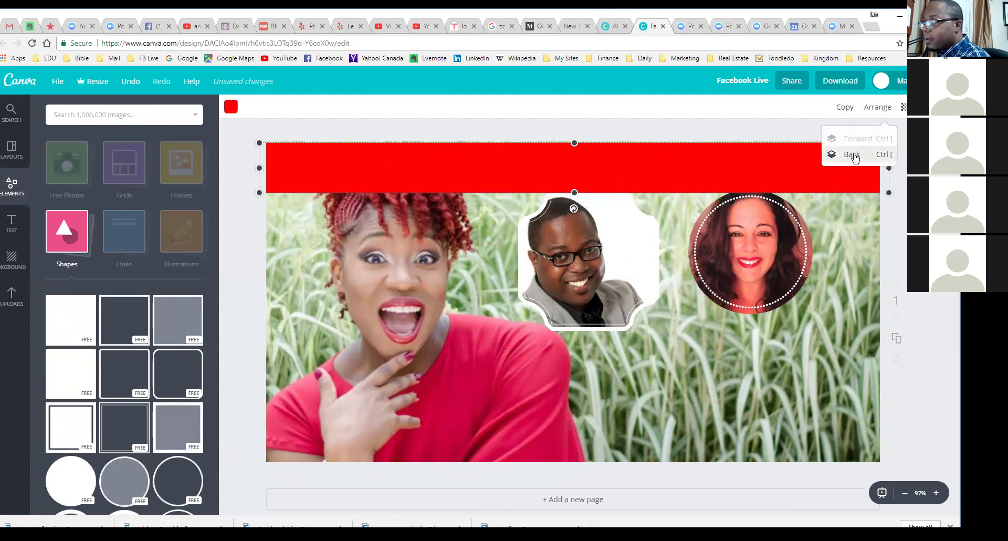
click(854, 155)
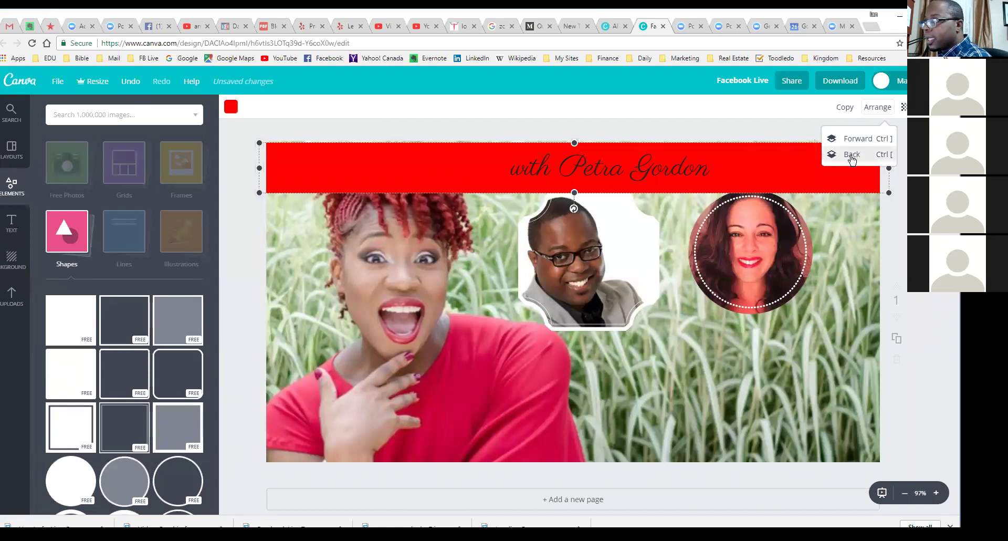
click(851, 155)
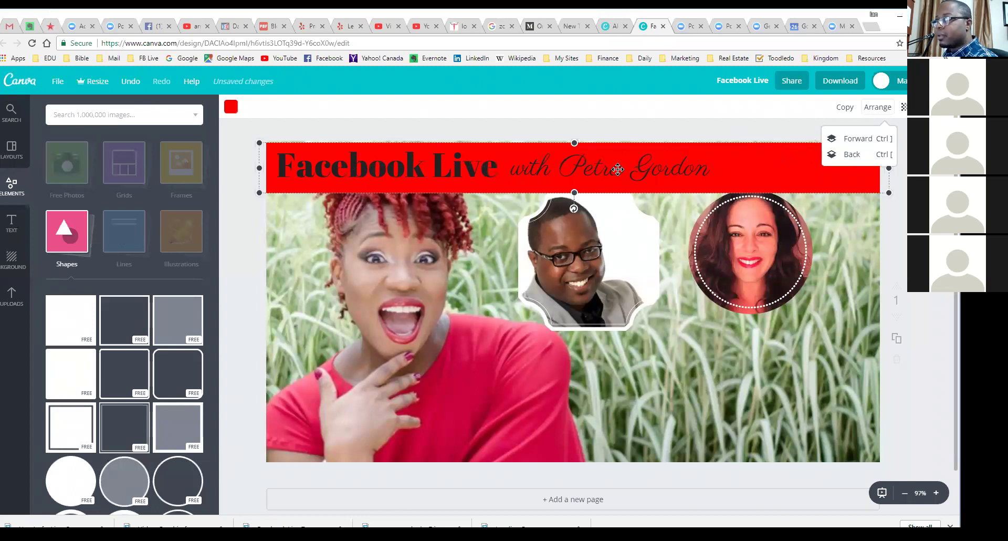
click(795, 171)
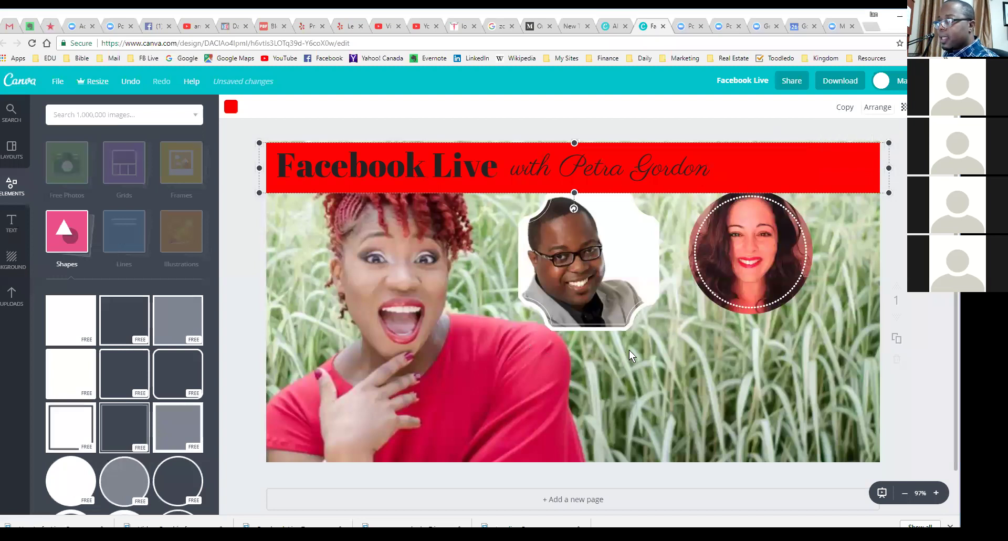
Step: Add the uploaded Facebook LIVE logo, shrunk, at the red banner's right end
click(11, 296)
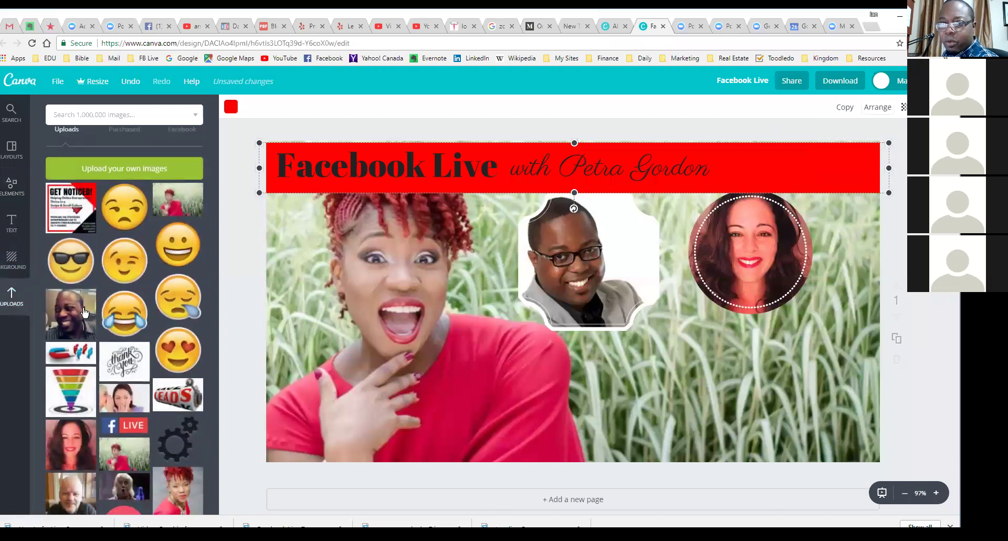
click(122, 428)
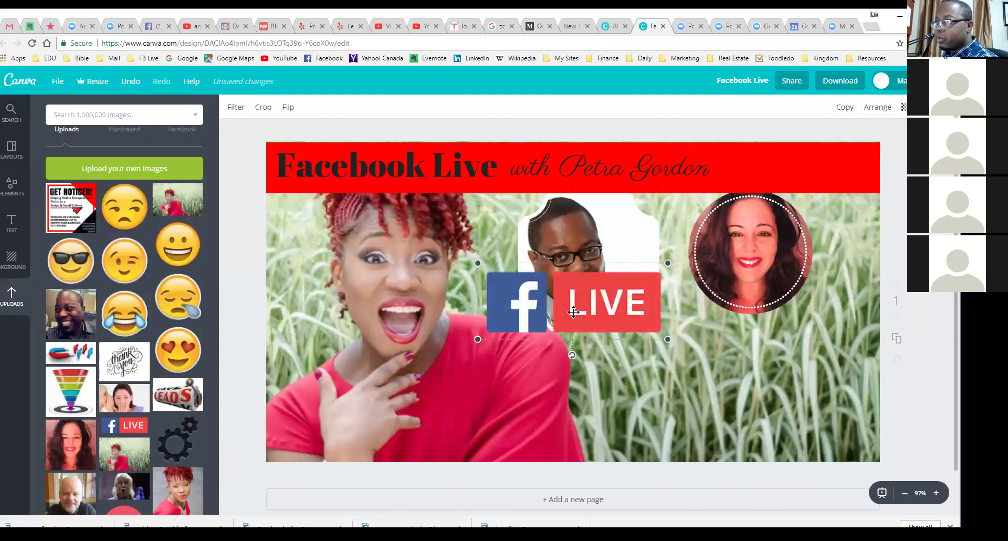
drag(603, 310, 812, 167)
drag(688, 120, 803, 170)
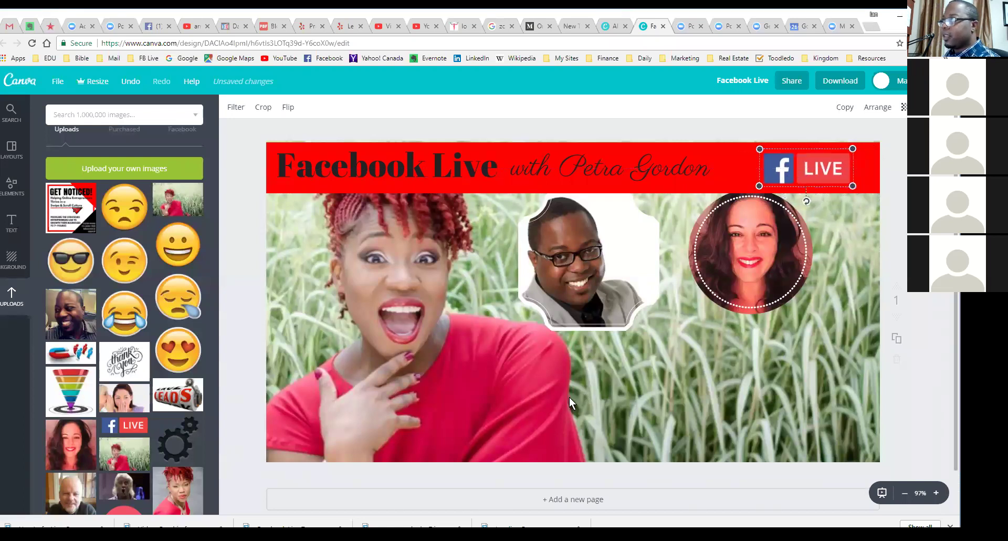
Step: Move the man's framed headshot and the woman's round headshot slightly lower
drag(593, 271, 593, 288)
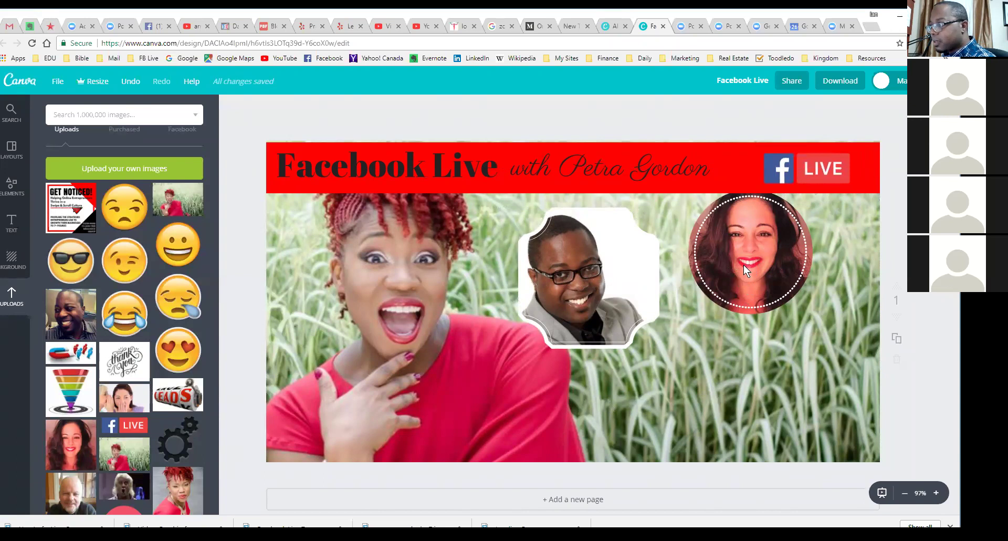
drag(696, 266, 696, 289)
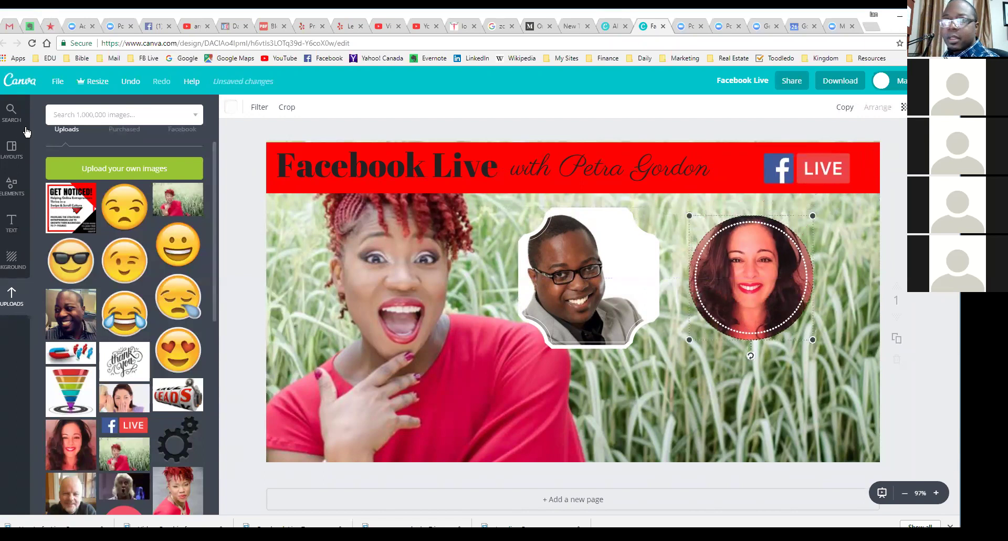
click(14, 224)
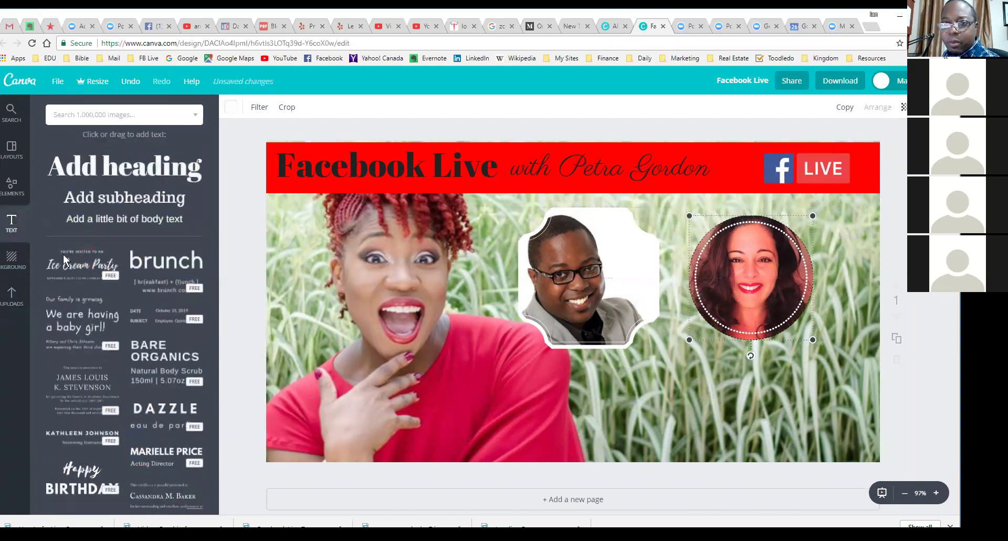
Step: Add a subheading under the man's framed headshot with his name as the caption
click(128, 207)
double_click(613, 315)
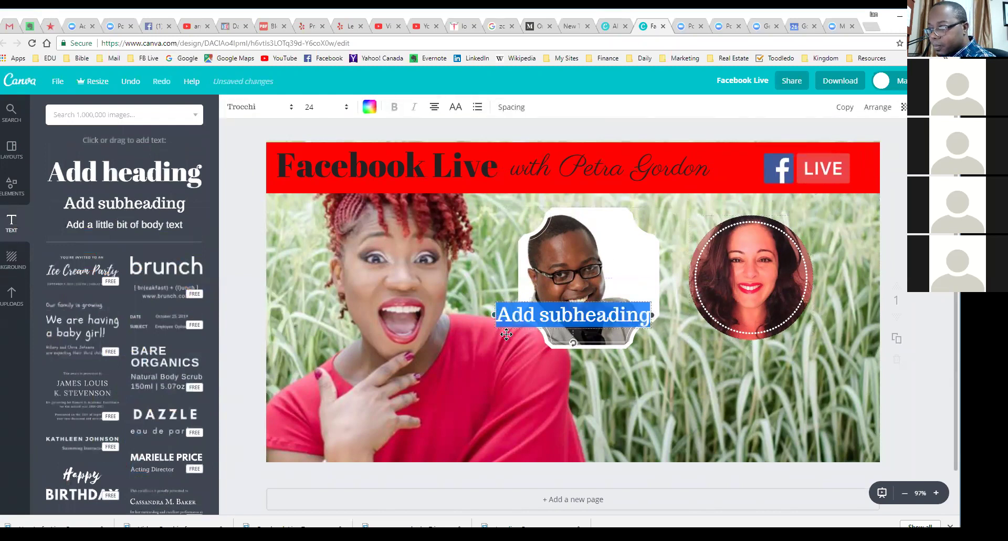
drag(512, 334, 740, 375)
click(543, 370)
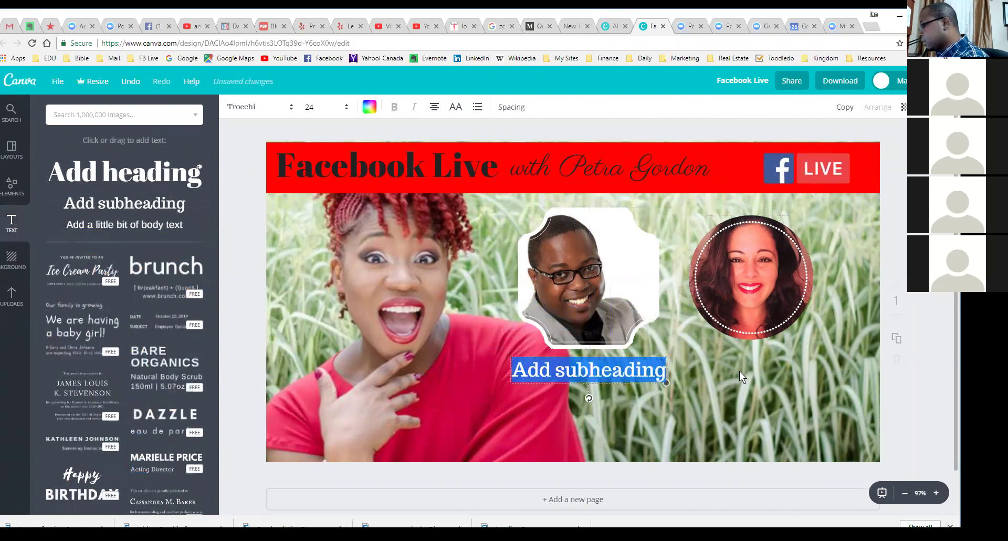
key(Escape)
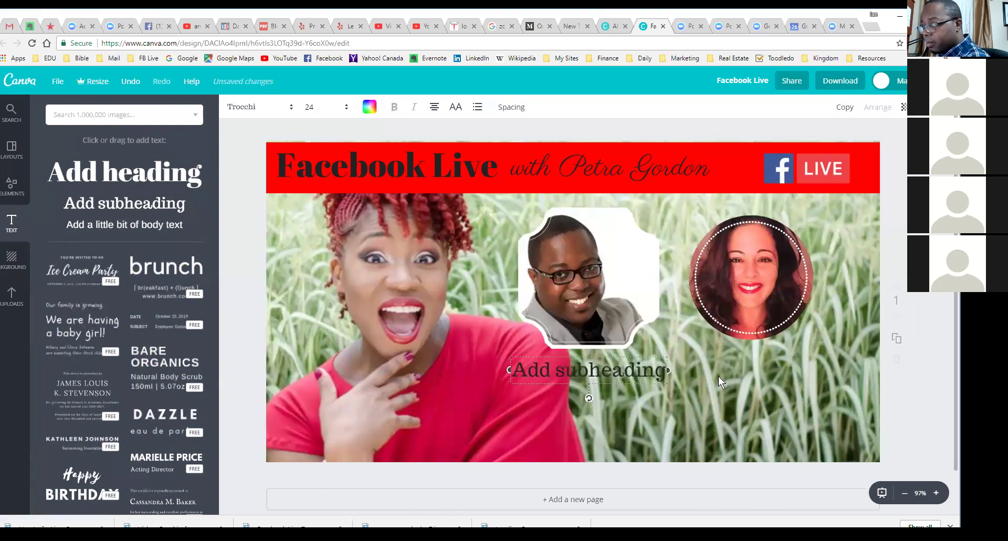
text(ooooo)
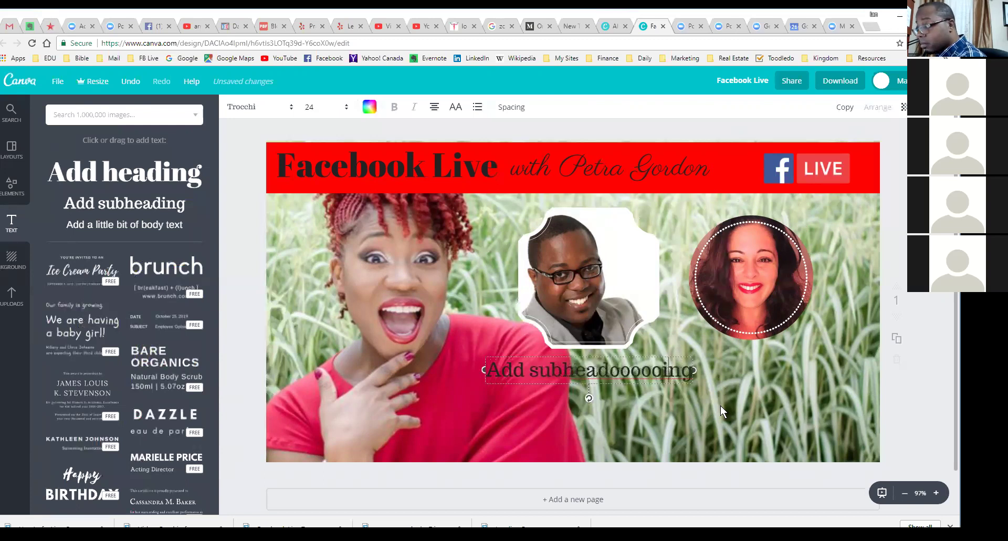
key(BackSpace)
key(BackSpace)
key(BackSpace)
key(BackSpace)
key(BackSpace)
key(BackSpace)
key(BackSpace)
key(BackSpace)
key(BackSpace)
key(BackSpace)
key(BackSpace)
key(BackSpace)
key(BackSpace)
key(BackSpace)
key(BackSpace)
key(BackSpace)
key(BackSpace)
key(BackSpace)
key(BackSpace)
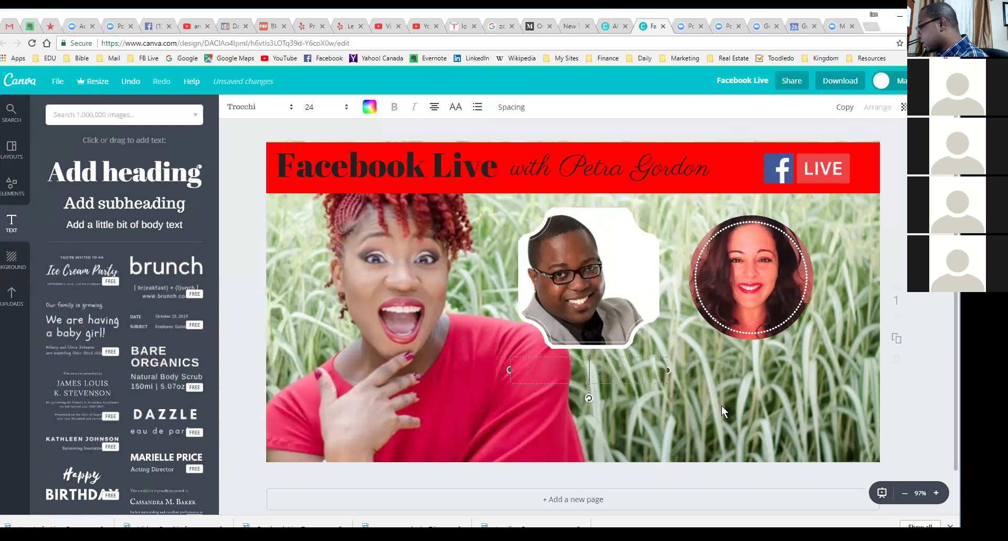
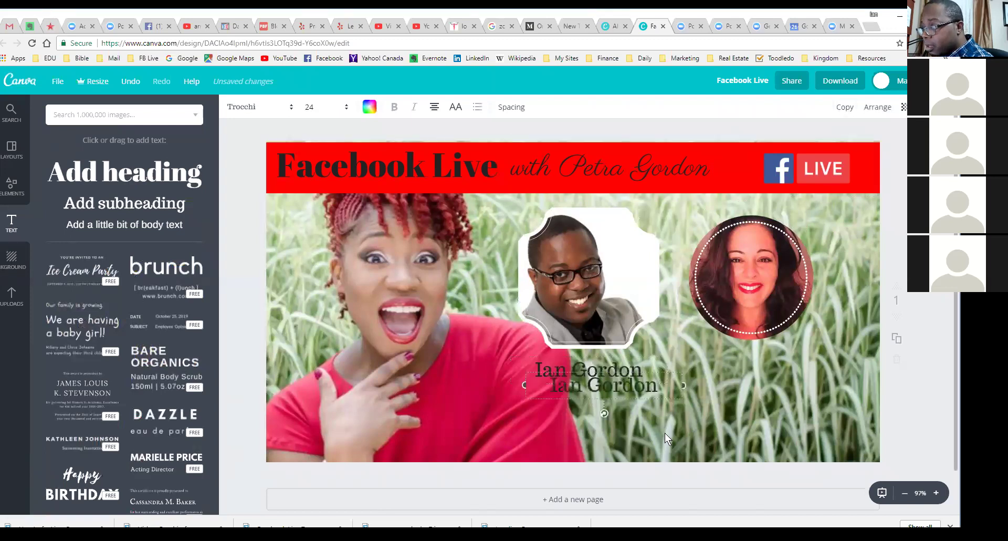
Step: Move the duplicated caption under the round headshot and change it to the woman's name
drag(570, 395, 819, 371)
text(Ja)
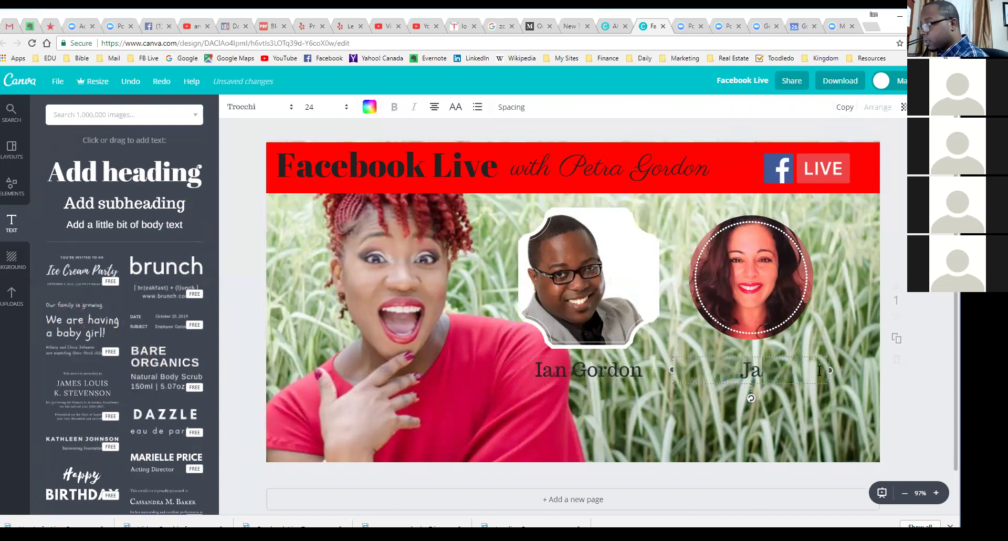
text(ne Smith)
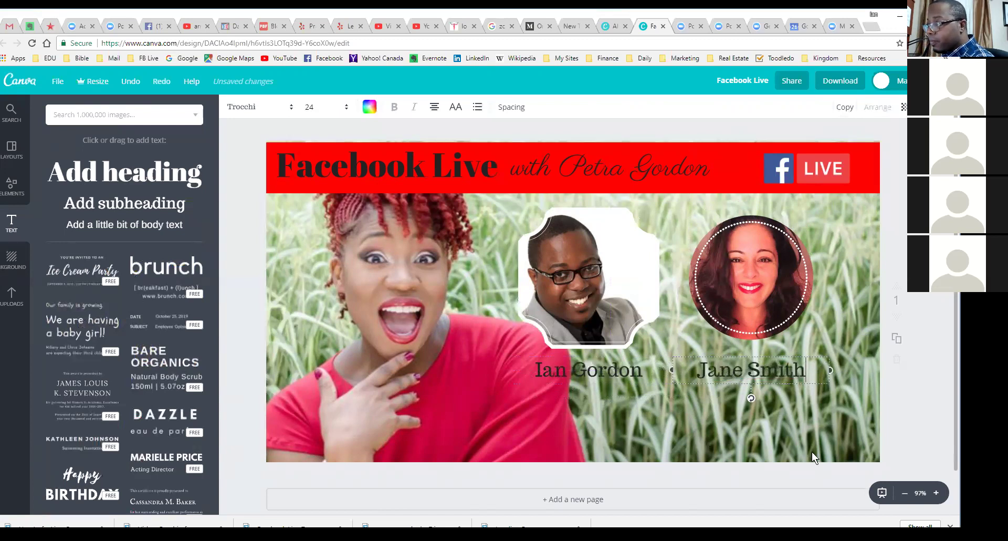
click(750, 424)
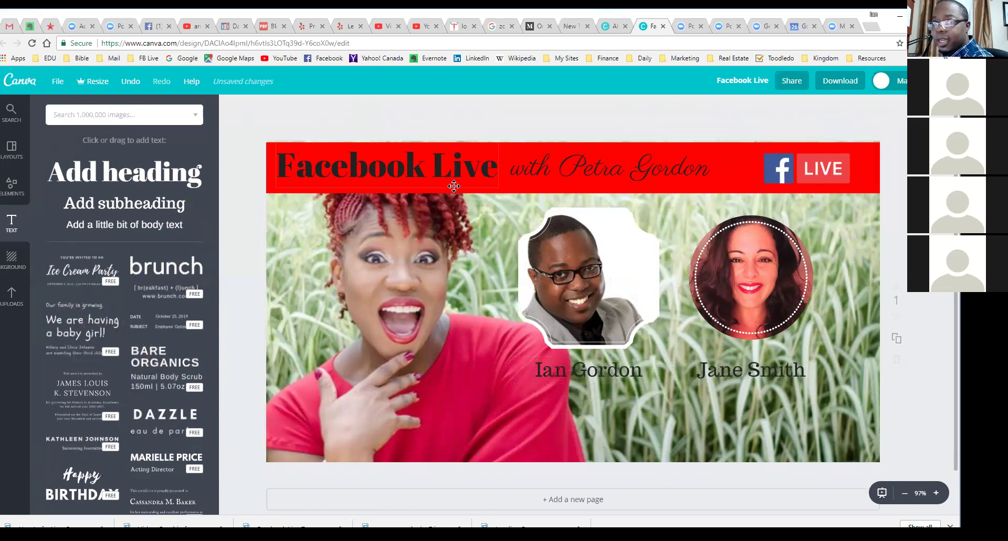
Step: Add a white square, flatten it into a strip, and place it beneath the headshots
click(10, 188)
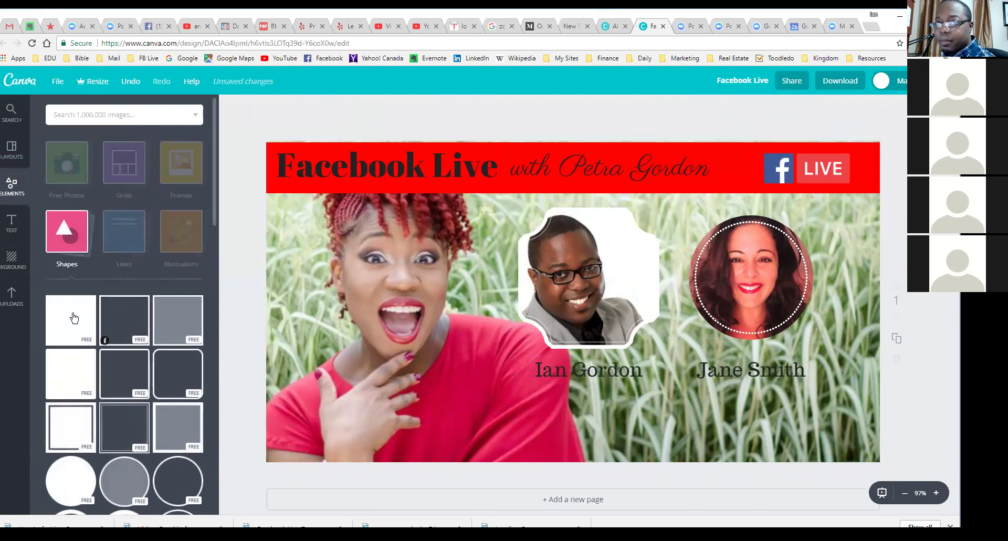
click(62, 317)
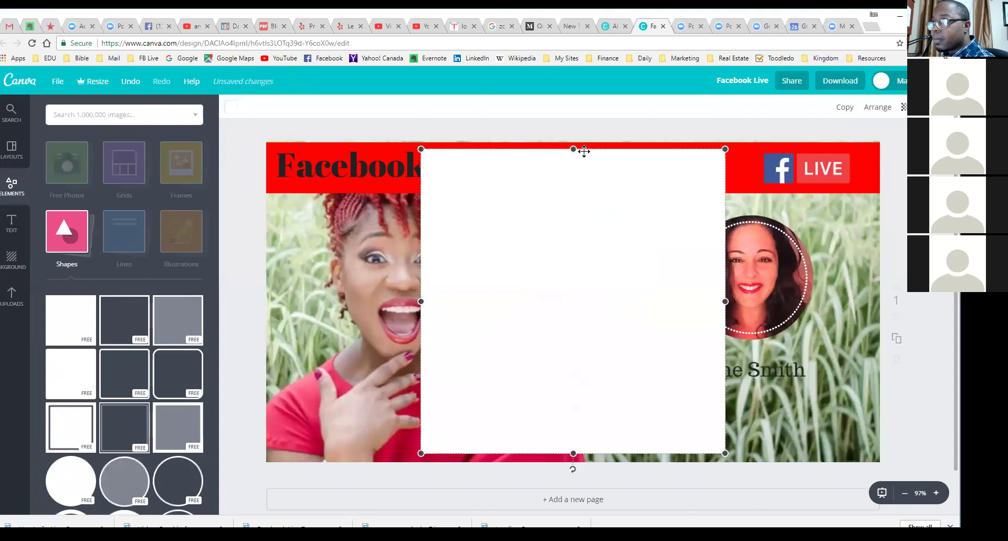
drag(572, 151, 572, 418)
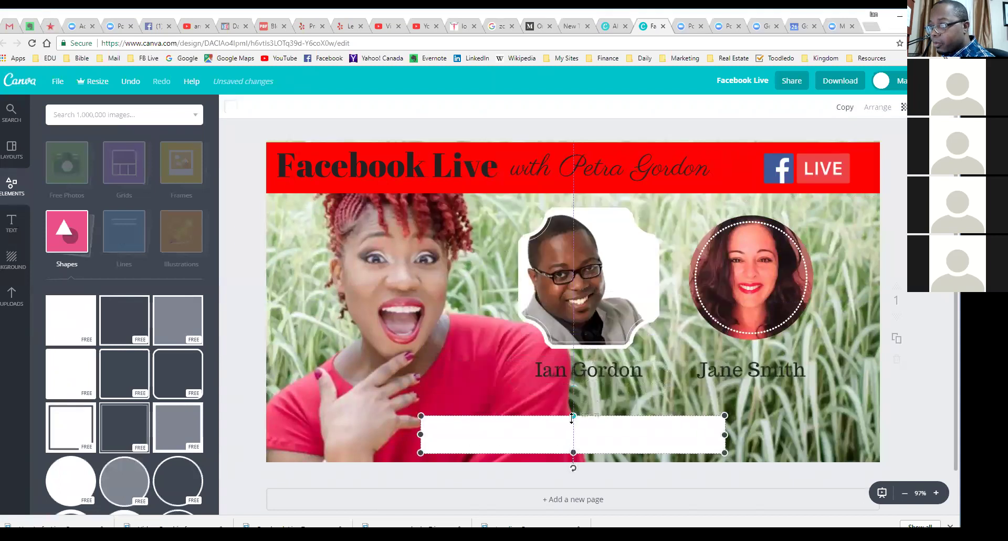
drag(632, 434, 734, 378)
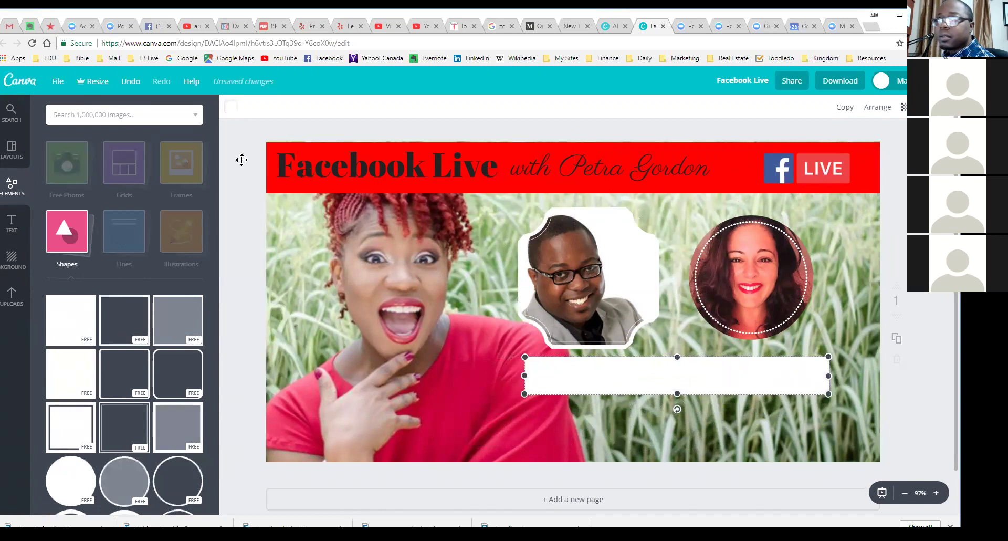
Step: Send the white strip behind both names, nudge it up, and widen it leftward
click(882, 110)
click(851, 155)
click(852, 156)
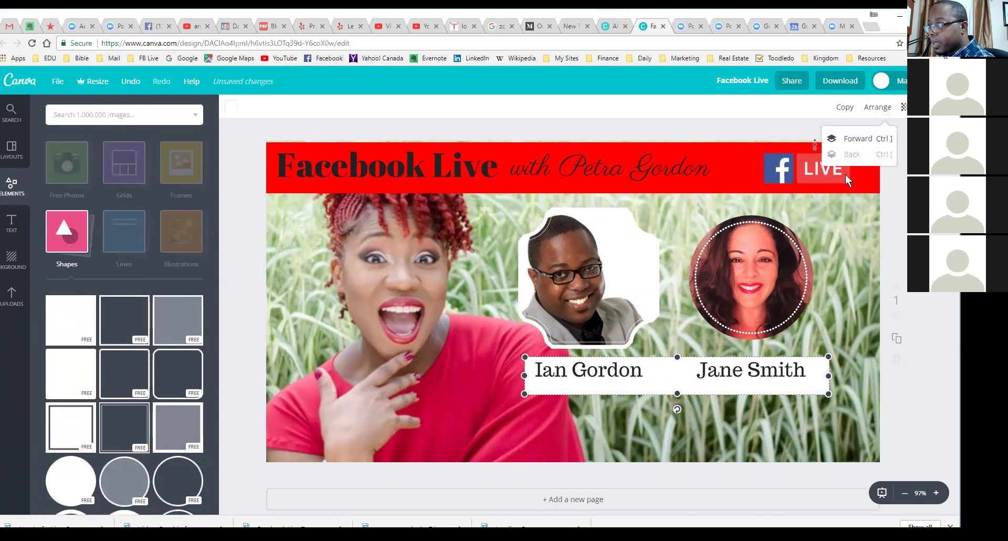
drag(648, 395, 650, 386)
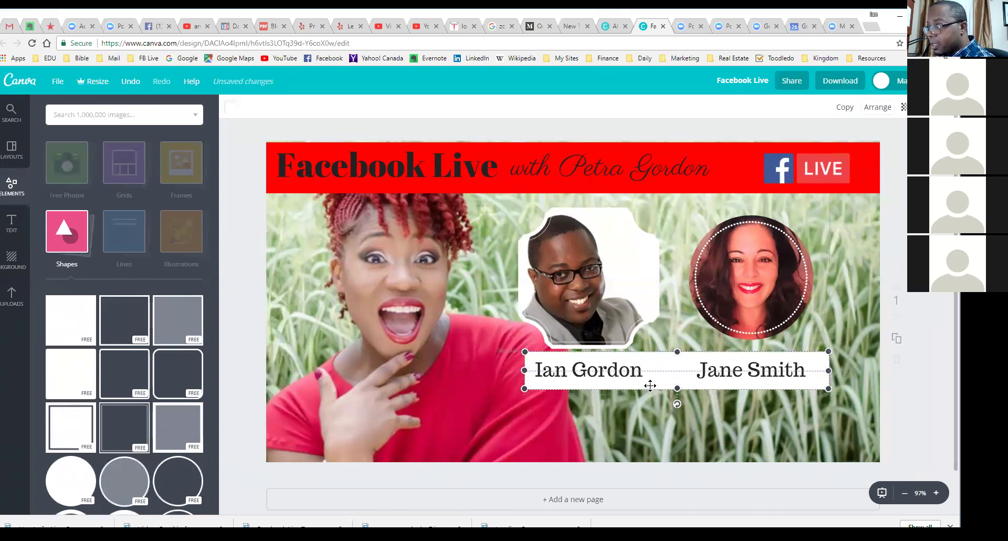
drag(525, 370, 512, 370)
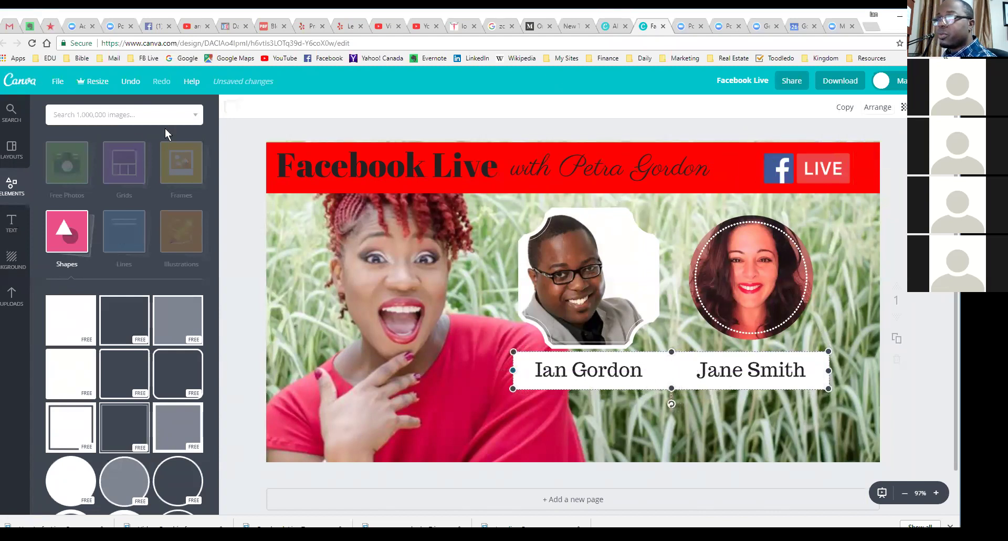
click(231, 110)
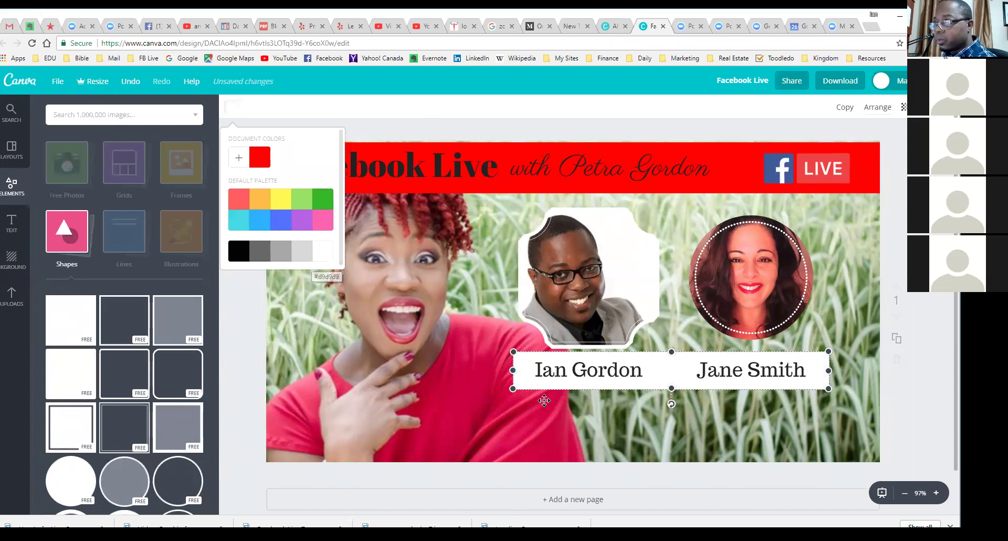
key(Escape)
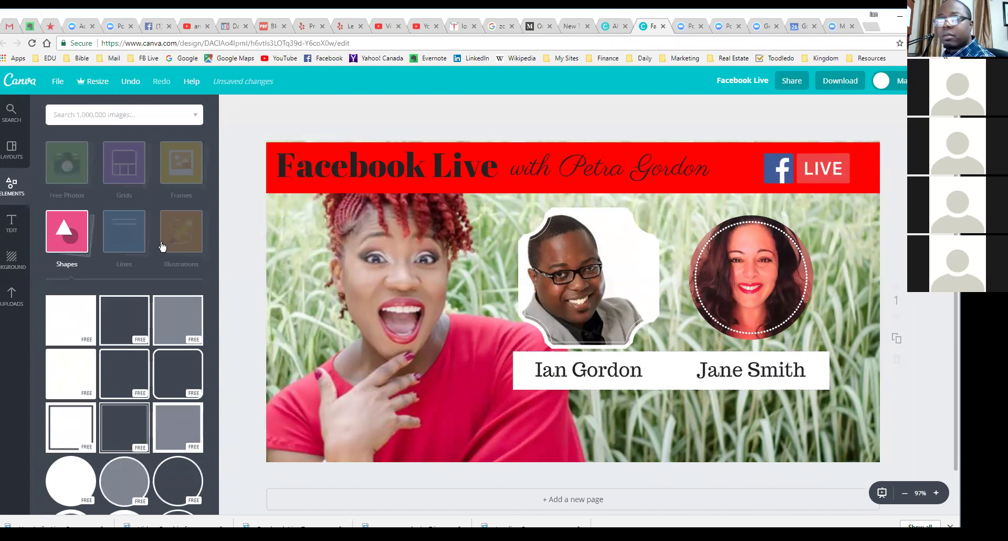
click(11, 224)
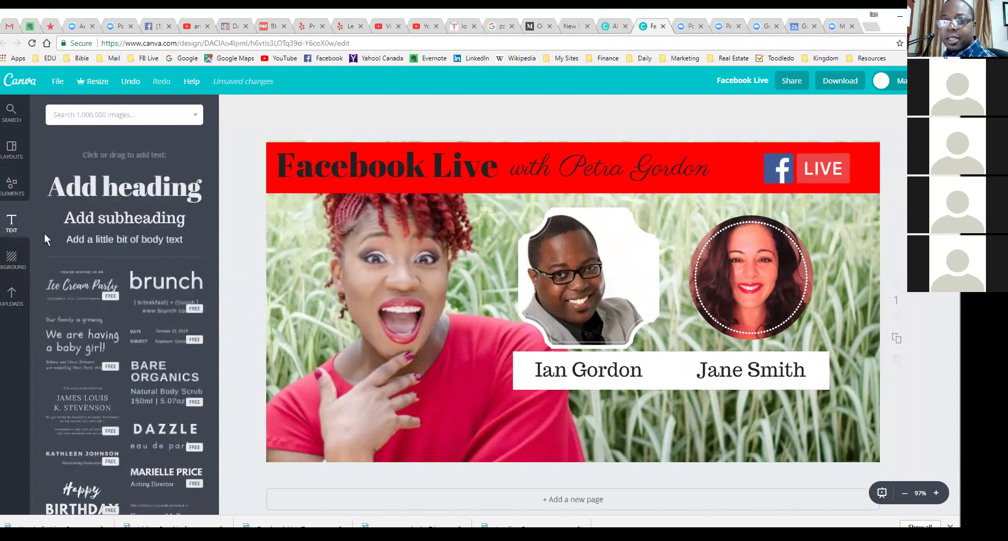
Step: Add a heading reading 'How to 10X Your Business' below the white name bar
click(124, 173)
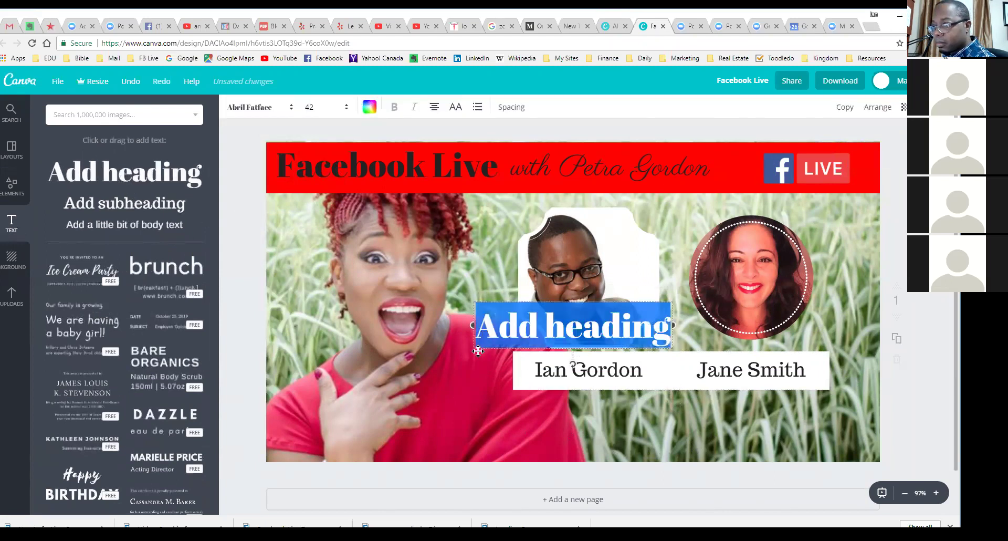
click(483, 349)
drag(483, 349, 757, 420)
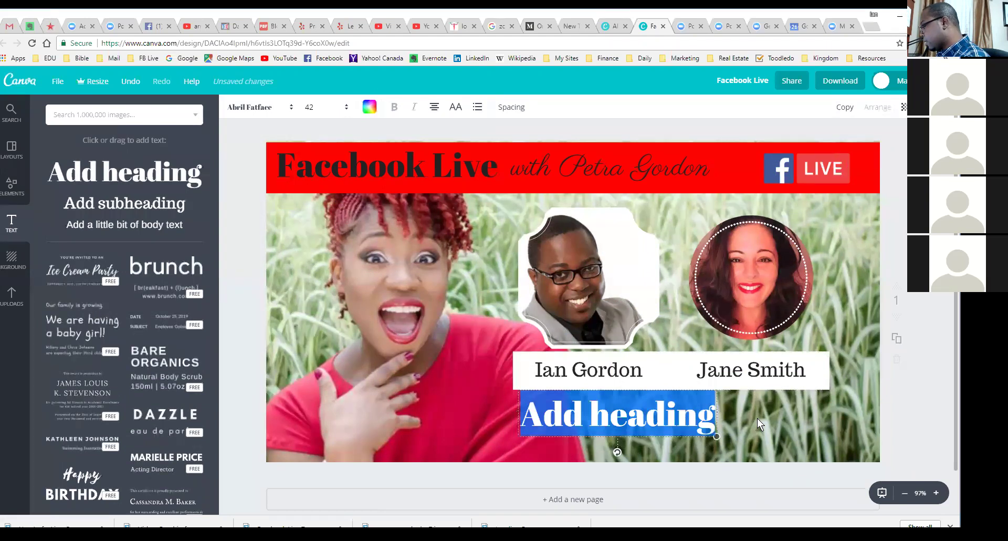
key(BackSpace)
text(How to 10)
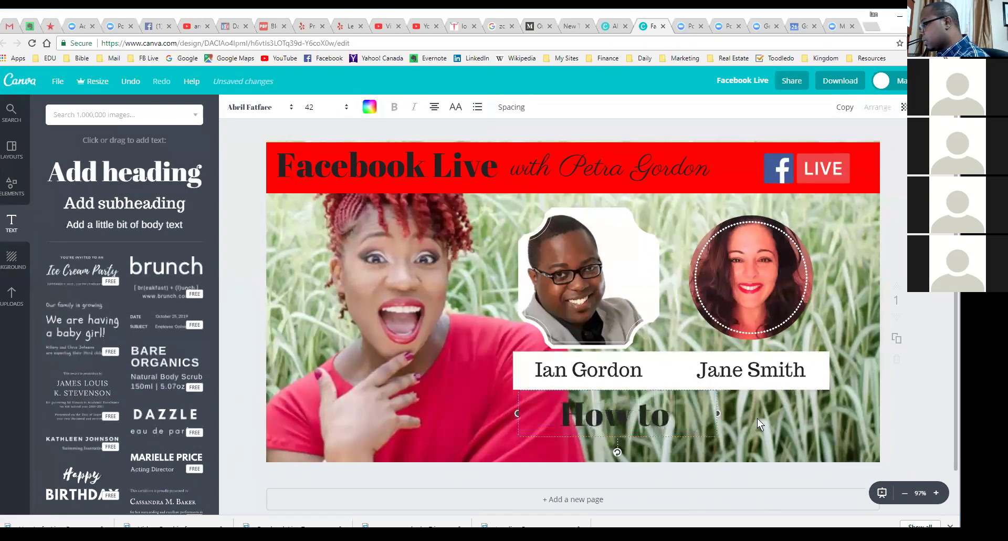
text(X Your)
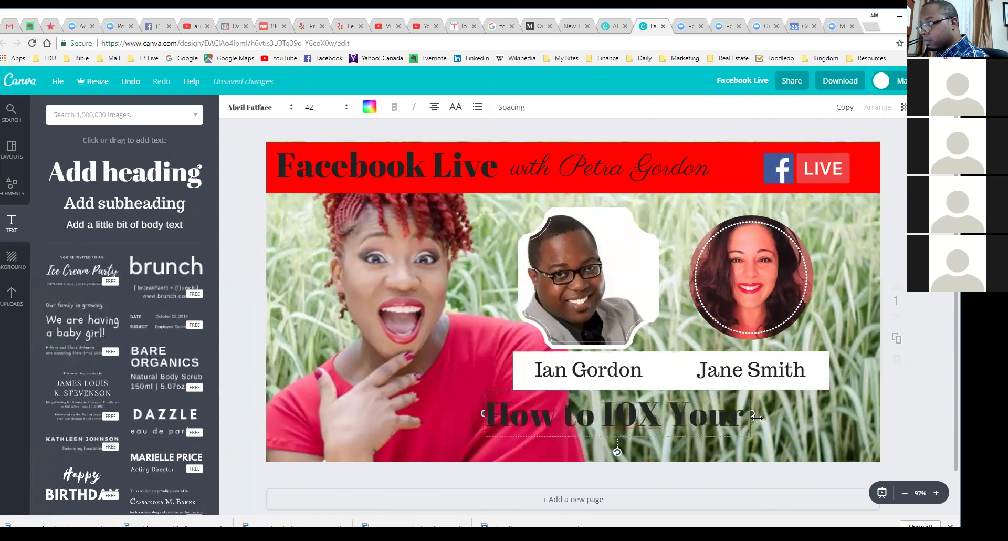
text( Business)
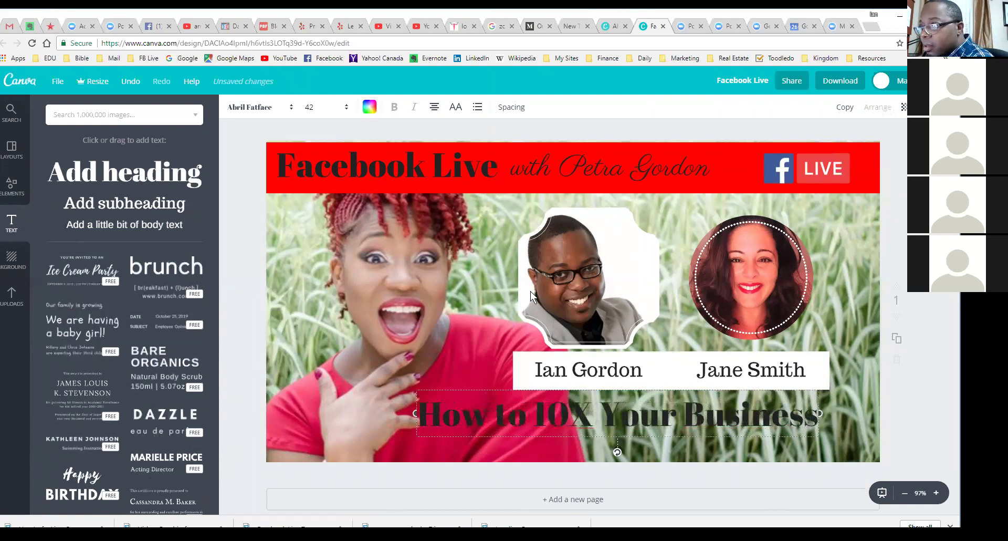
Step: Set the title to size 24, shift it slightly right, and delete a stray body text box
click(347, 111)
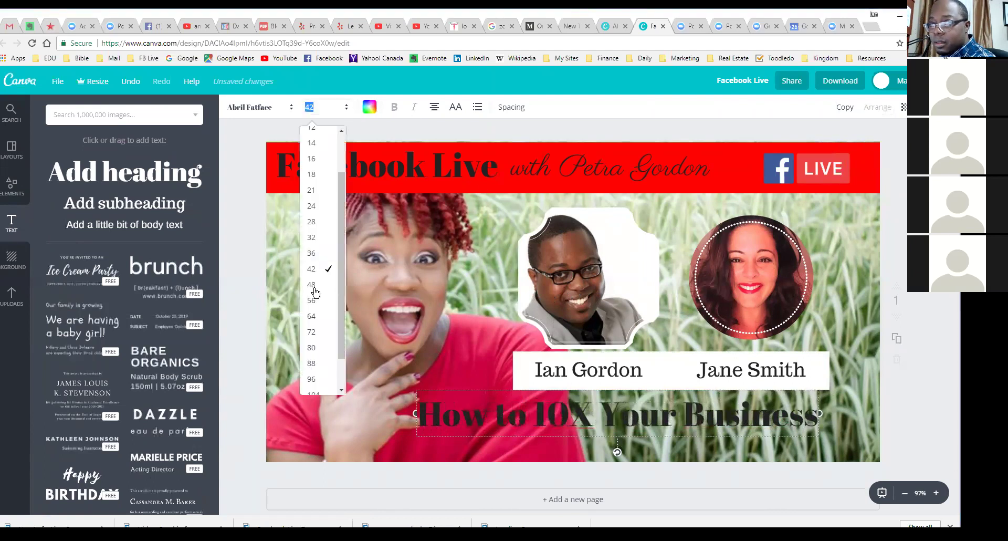
click(322, 207)
drag(585, 414, 599, 424)
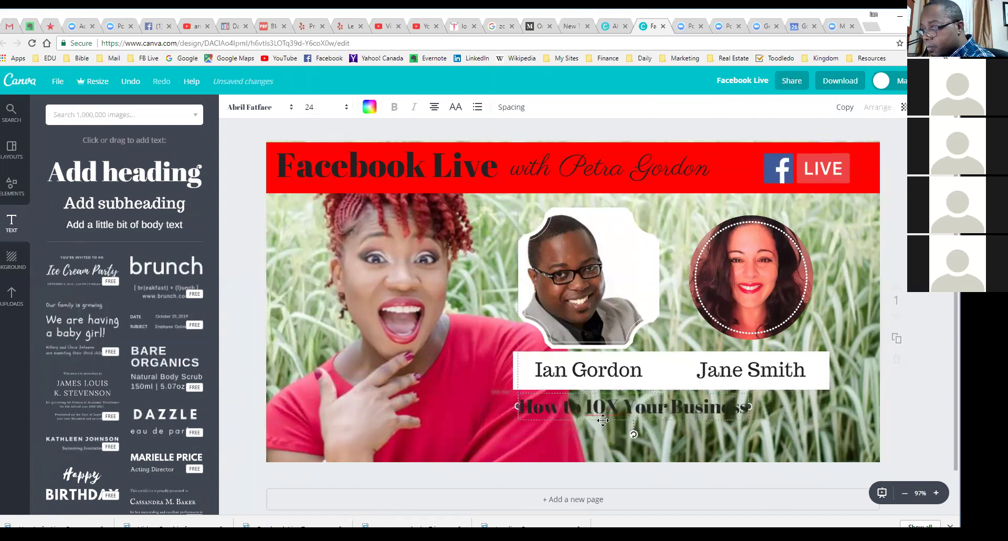
click(432, 107)
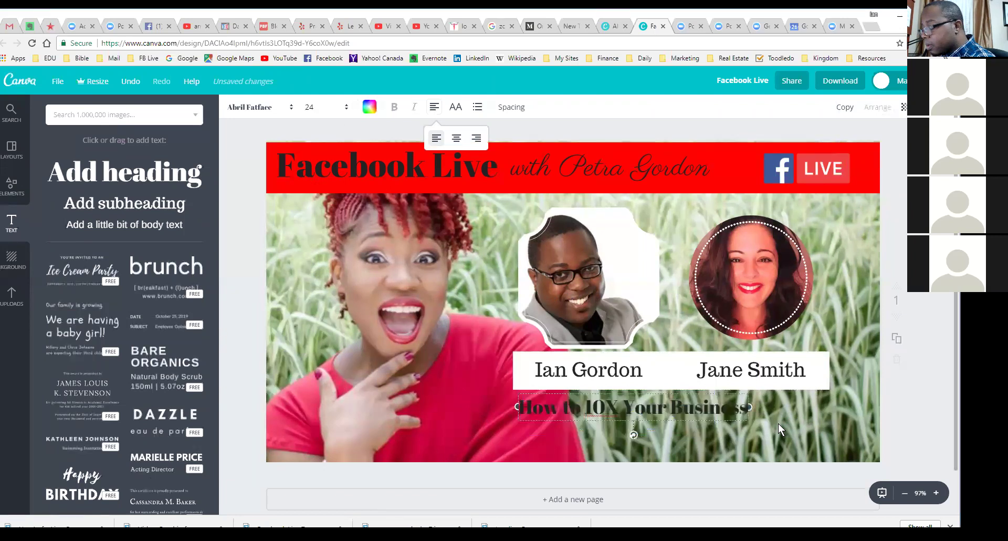
key(Return)
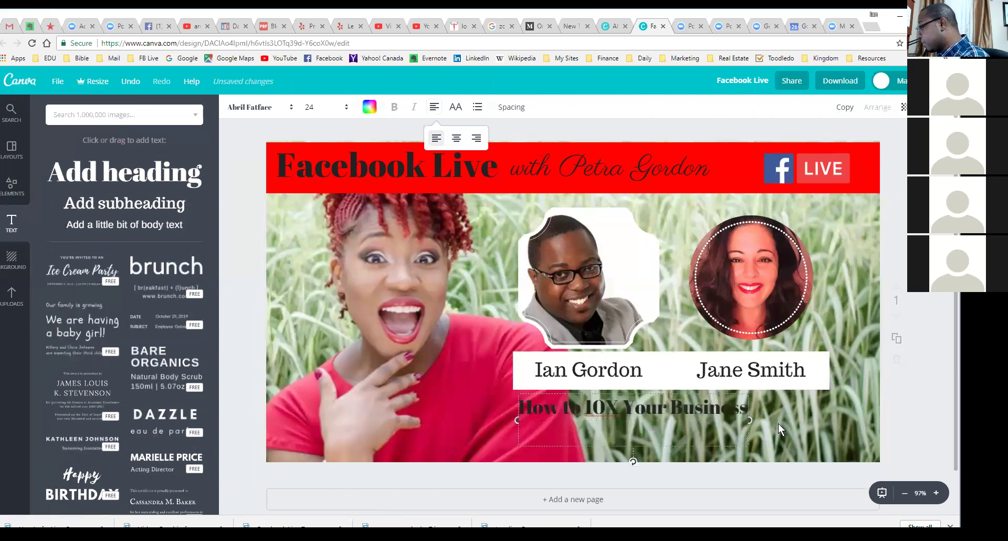
key(Escape)
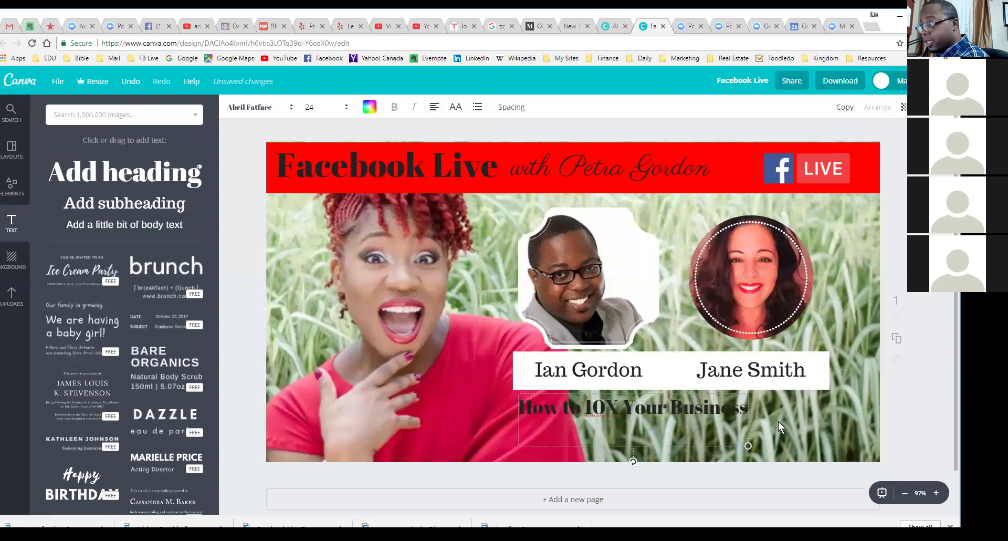
key(t)
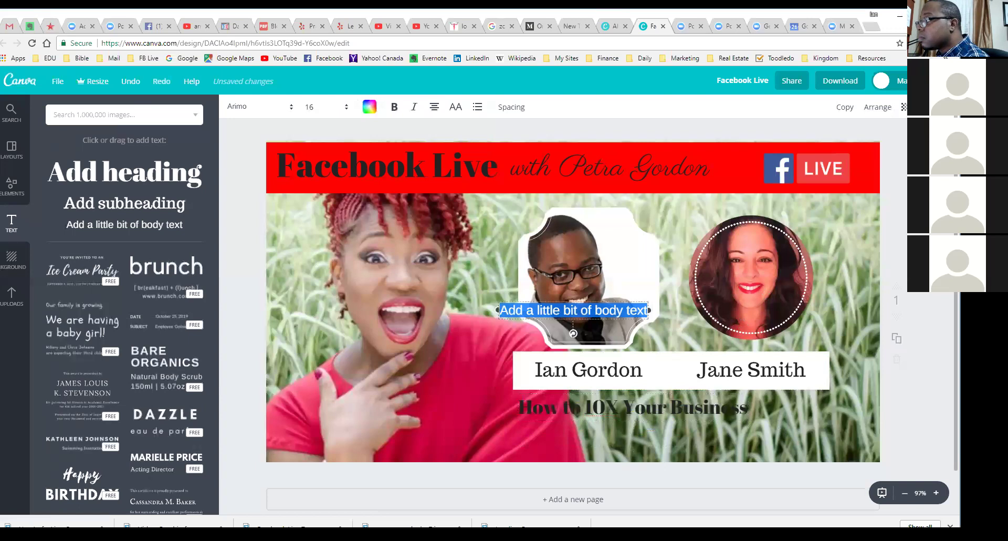
key(Delete)
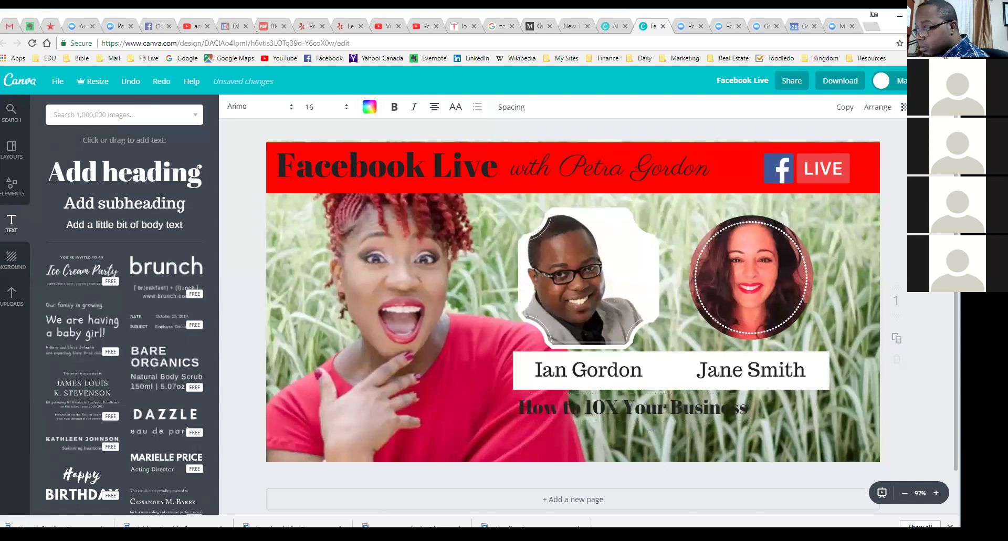
Step: Add 'Date: Oct 27, 2017 @ 9pm' under the title and set both lines to size 18
click(705, 411)
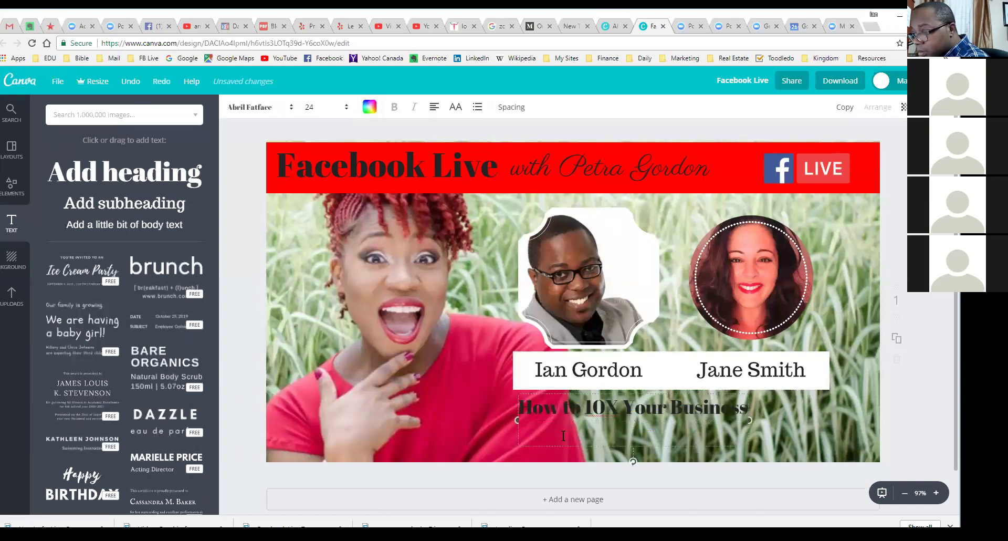
text(D)
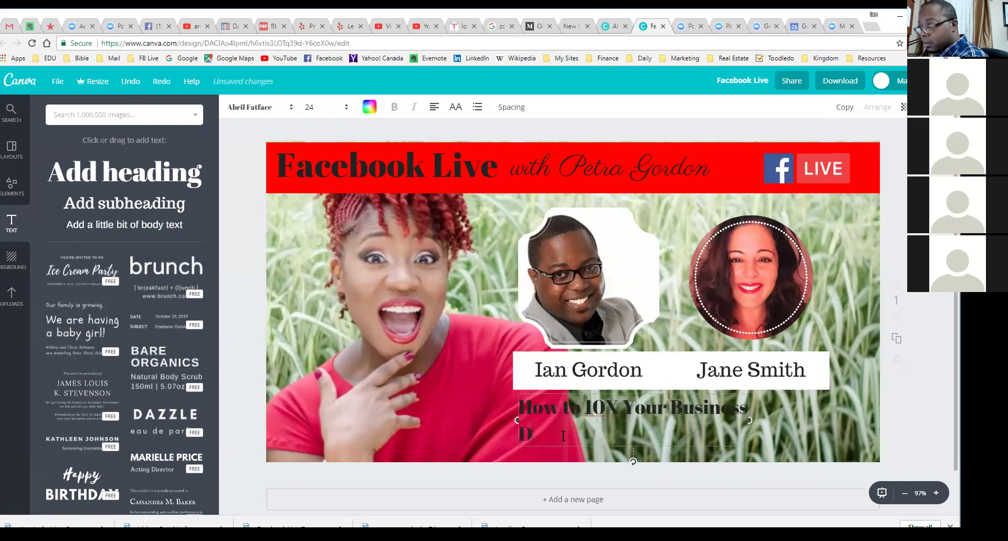
text(ate: Oct 27, 2017)
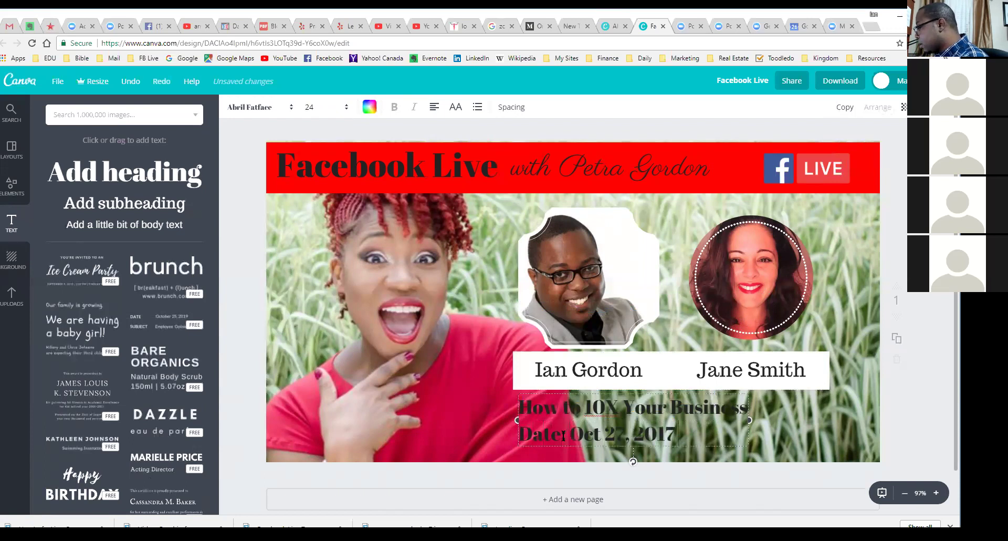
text( @ 9pm)
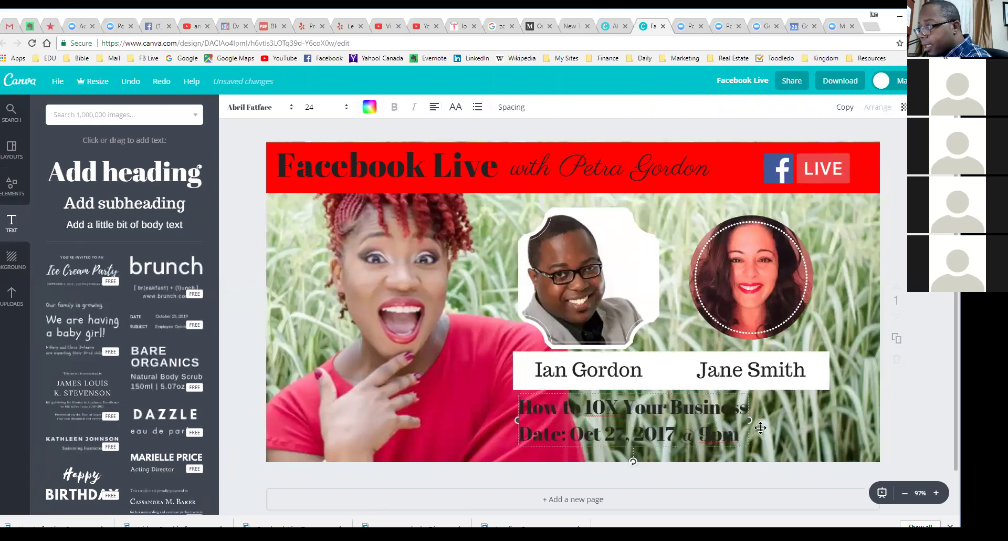
click(348, 107)
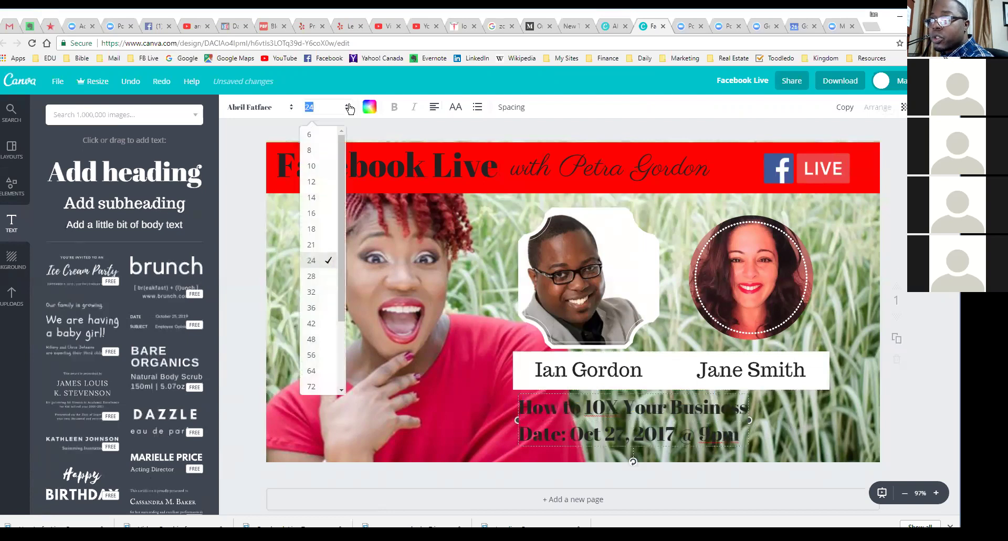
click(316, 229)
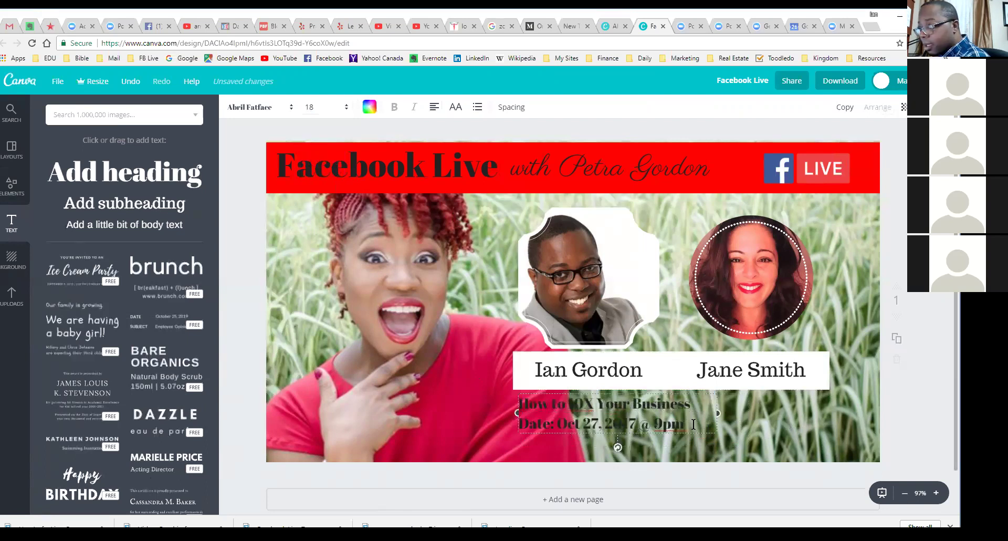
key(Return)
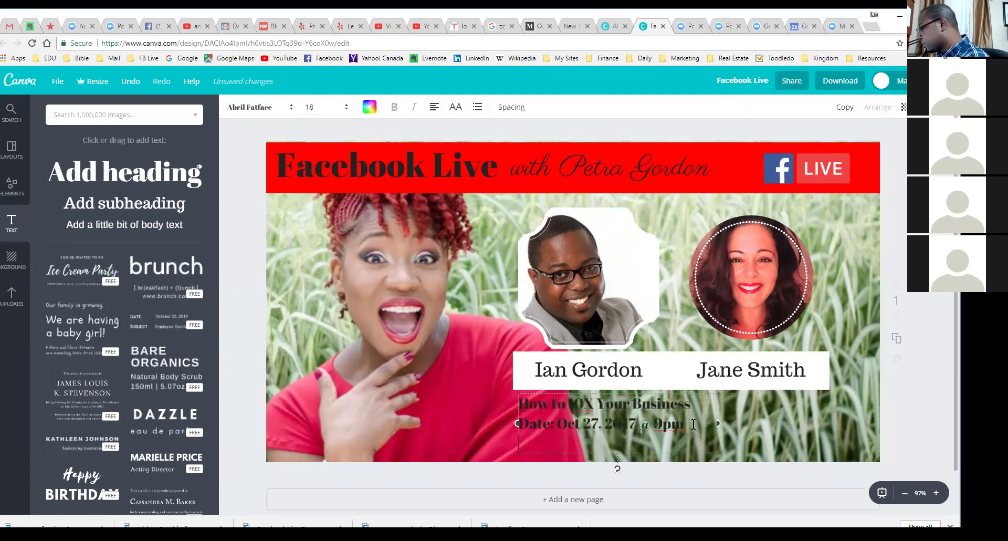
triple_click(693, 426)
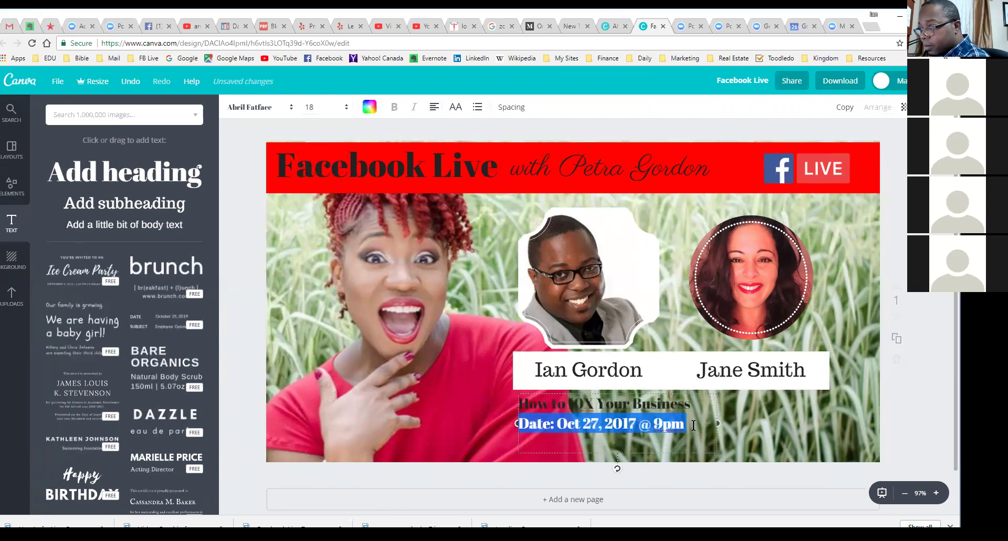
click(811, 422)
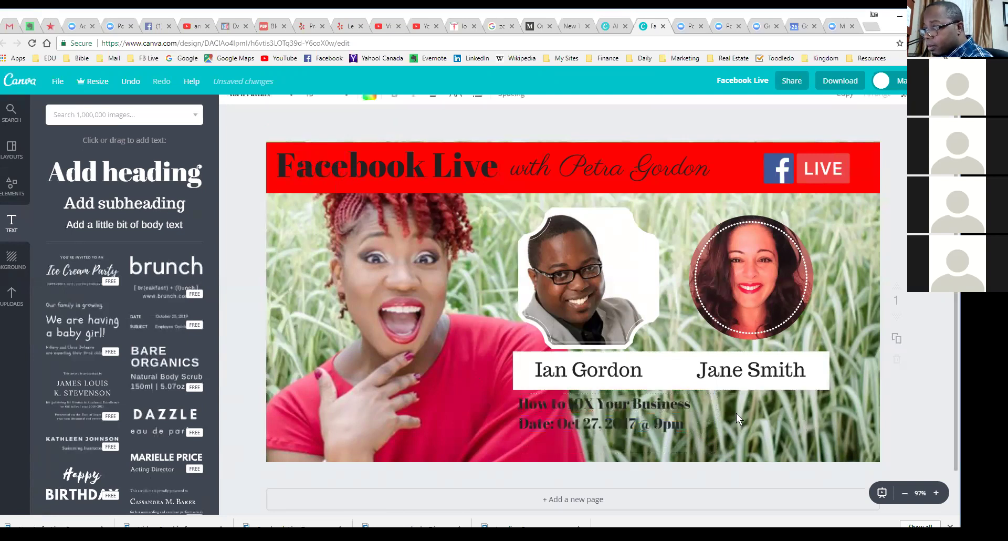
Step: Extend the white bar down over the title and date, then shift that text slightly right
click(528, 371)
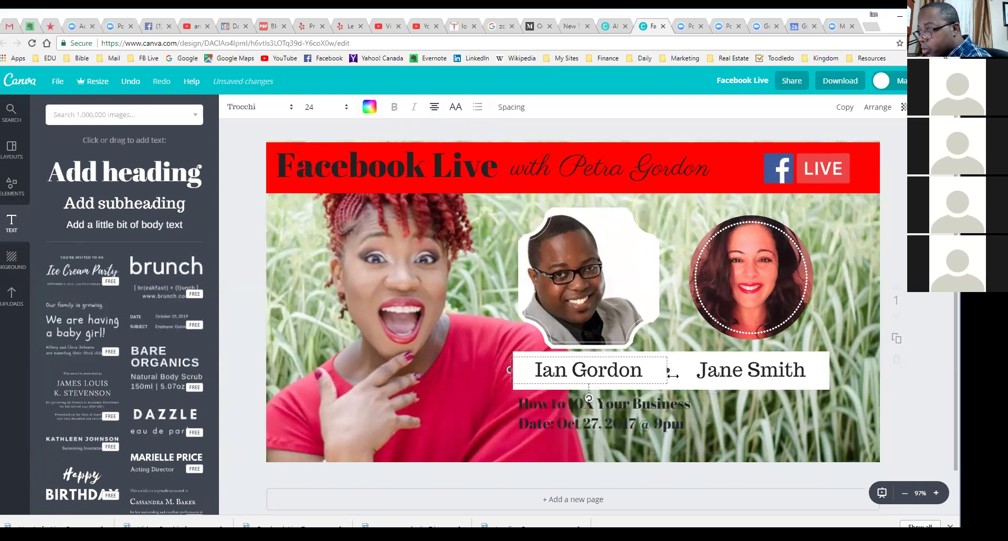
click(820, 384)
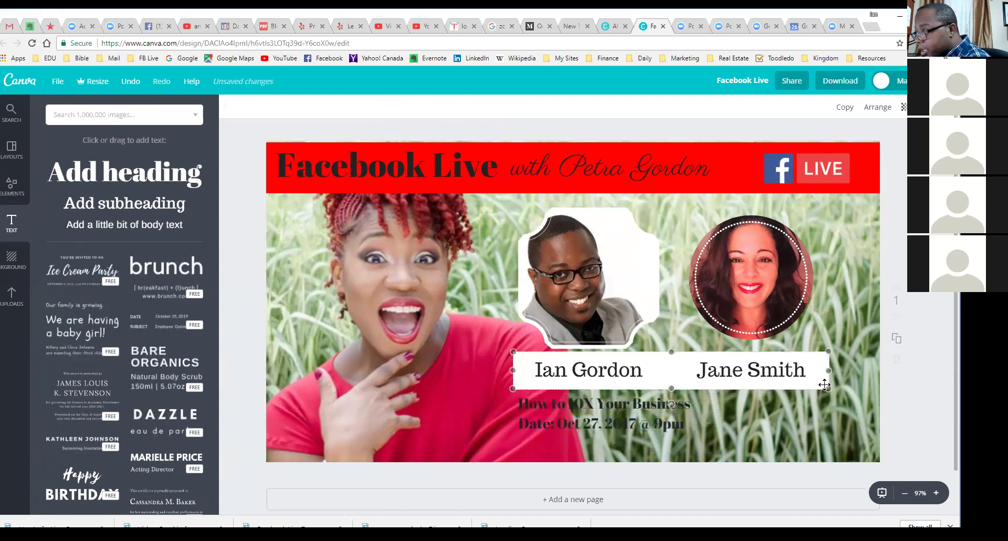
drag(668, 391, 665, 442)
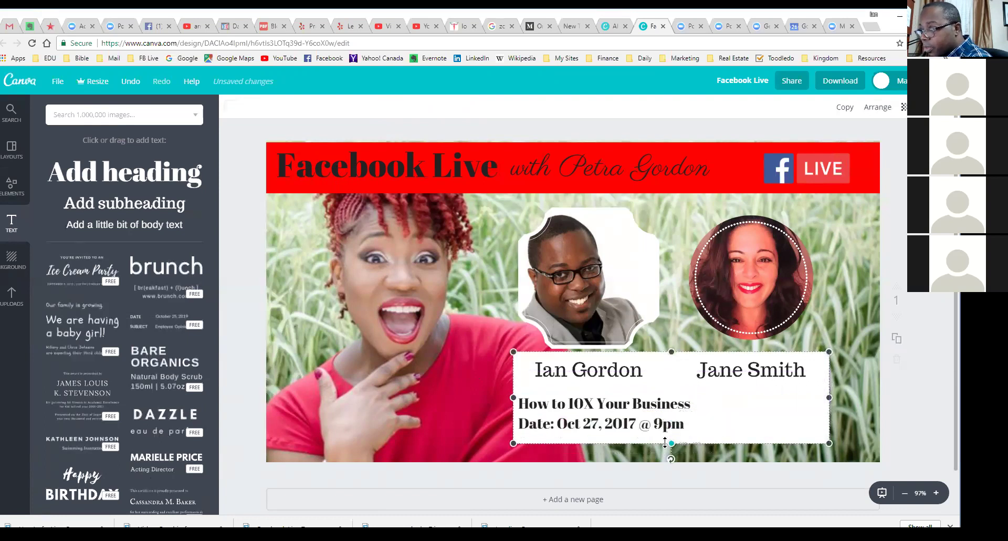
click(633, 404)
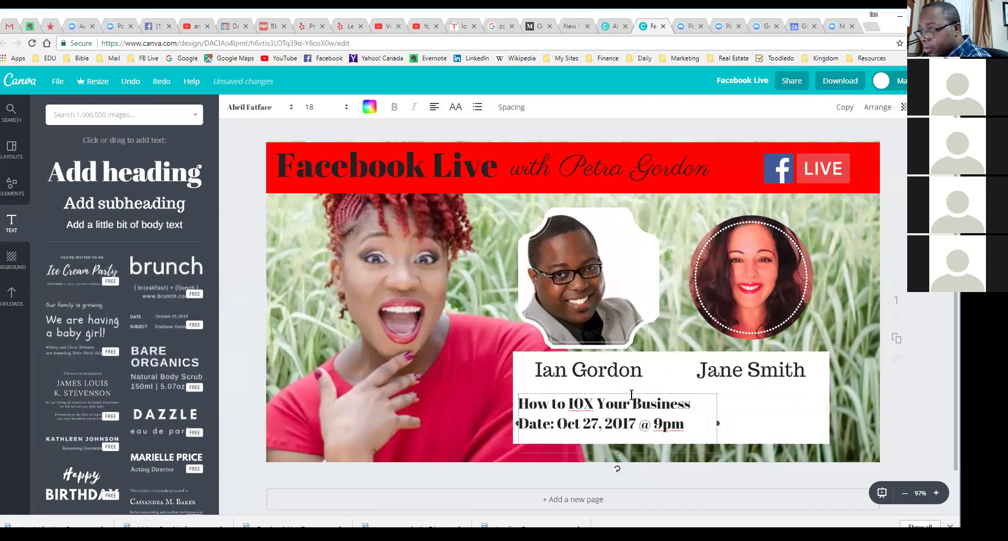
drag(632, 394, 650, 393)
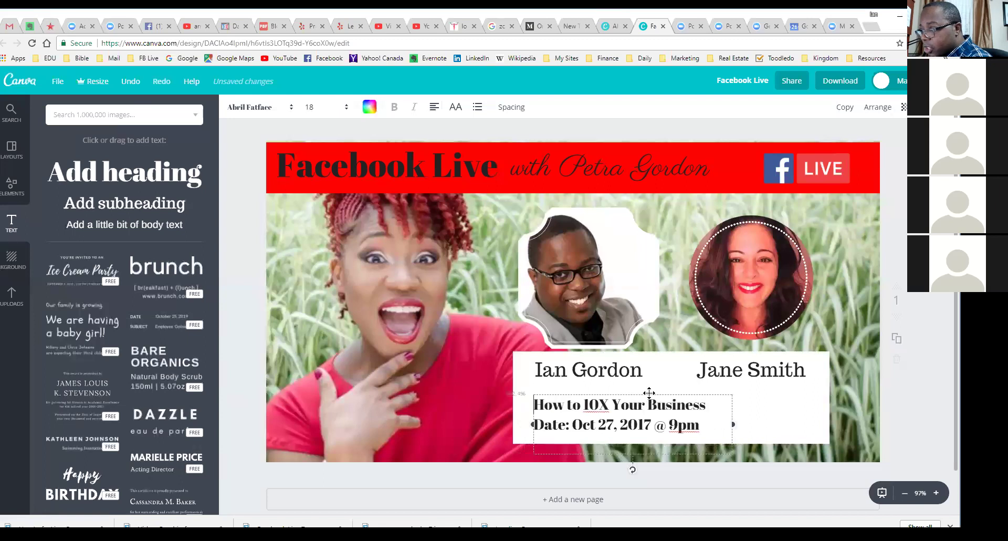
click(801, 412)
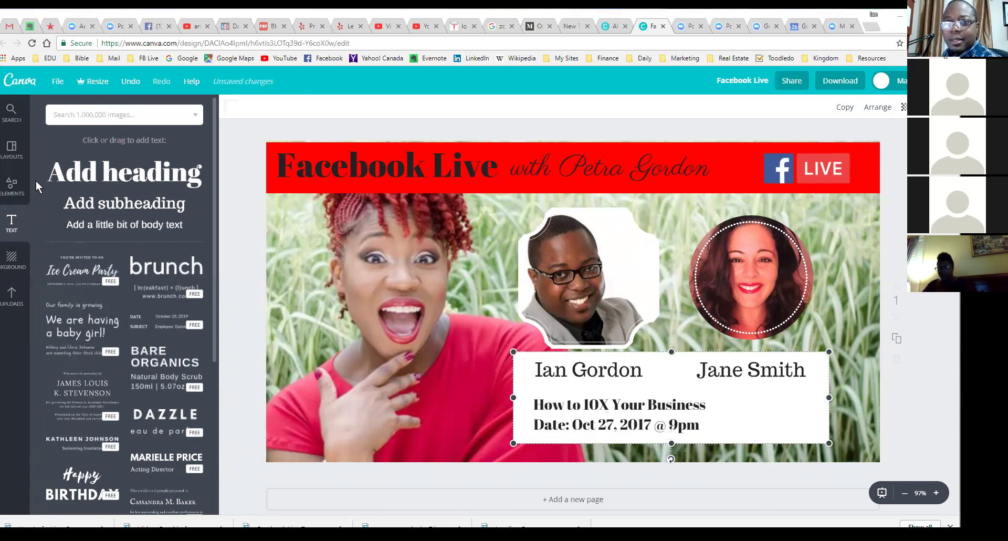
Step: Search the free photos for 'frog', filter to Illustrations, then return to the Layouts templates
click(14, 152)
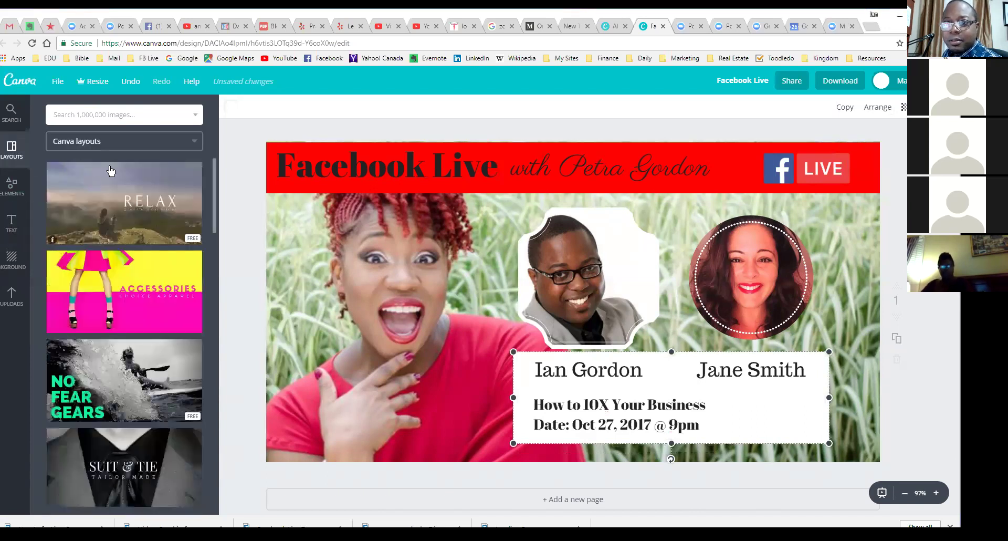
click(12, 184)
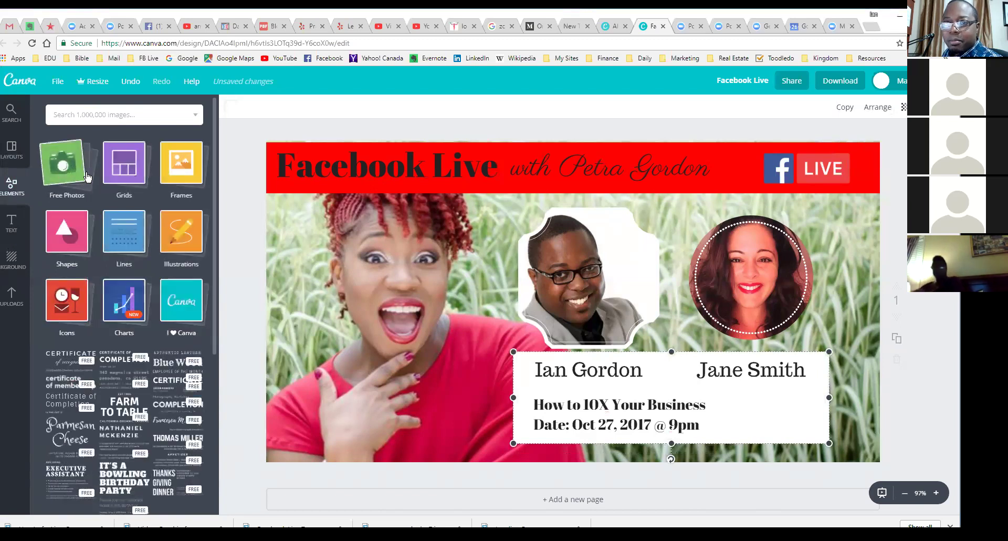
click(68, 171)
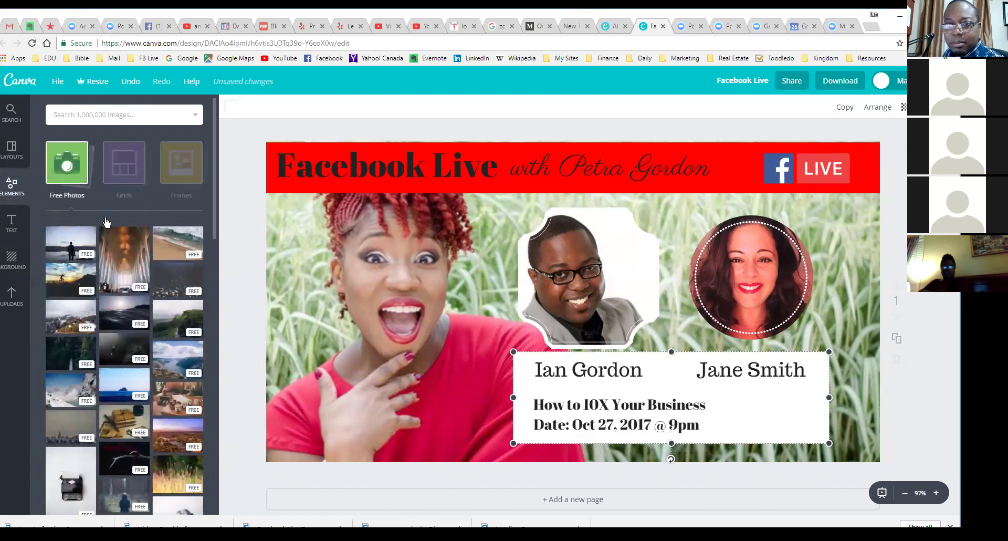
click(108, 114)
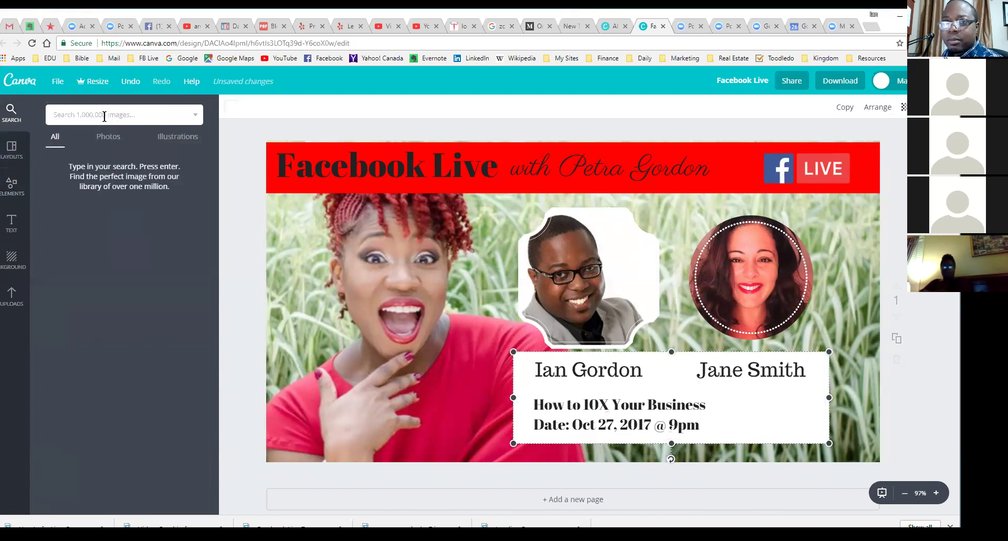
text(frog)
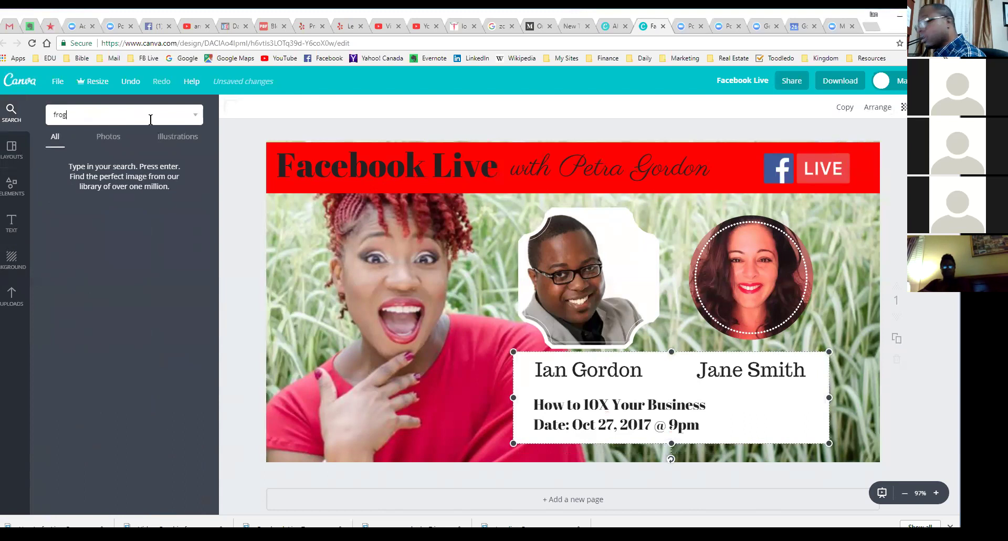
key(Return)
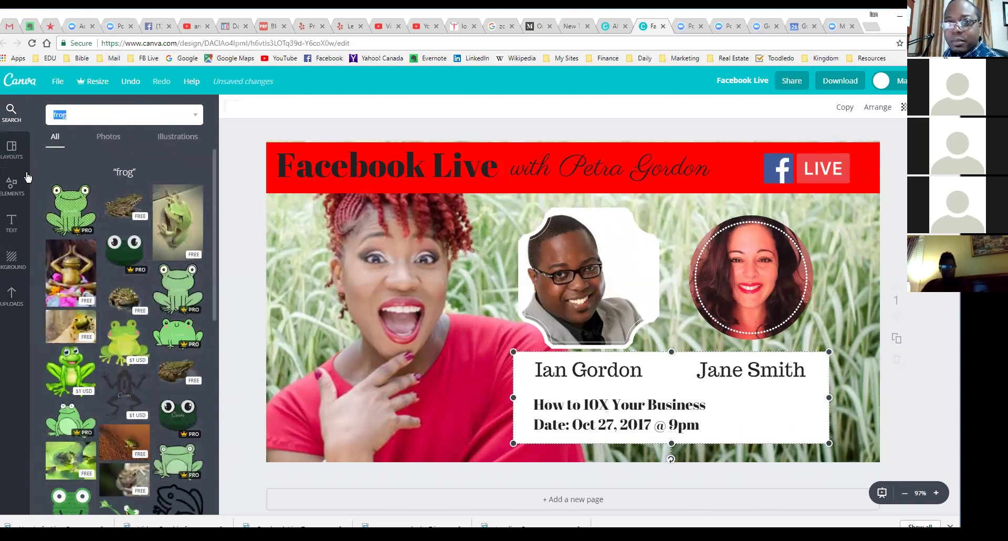
click(184, 137)
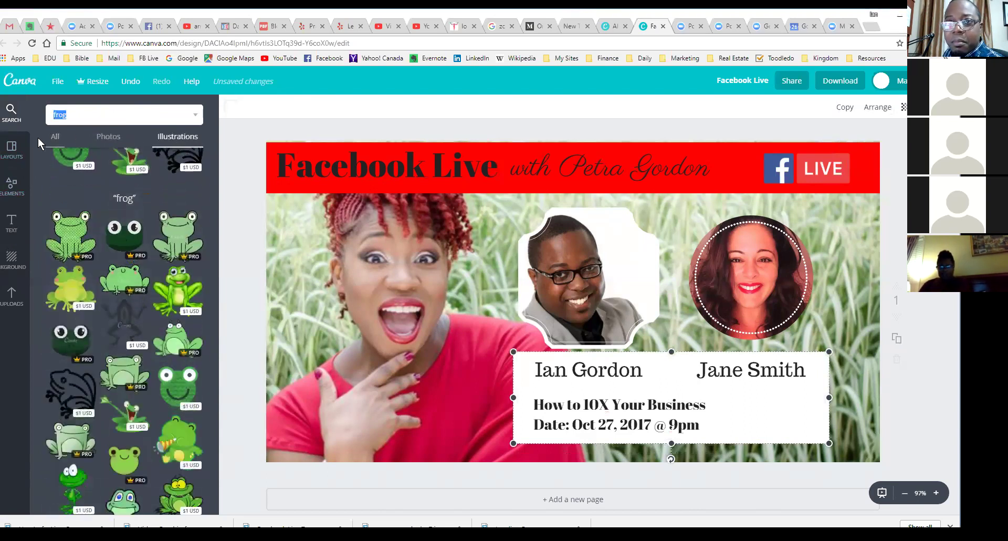
click(13, 148)
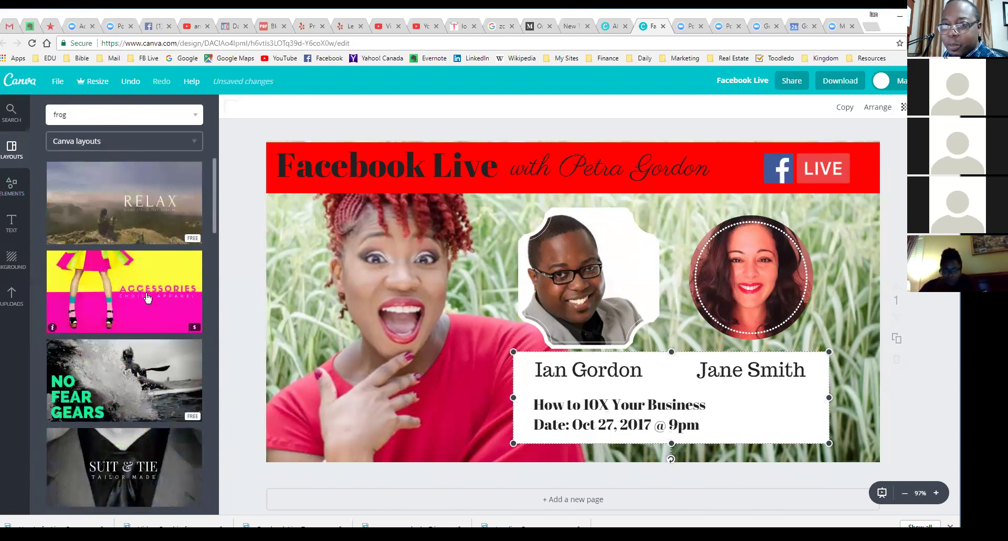
click(11, 184)
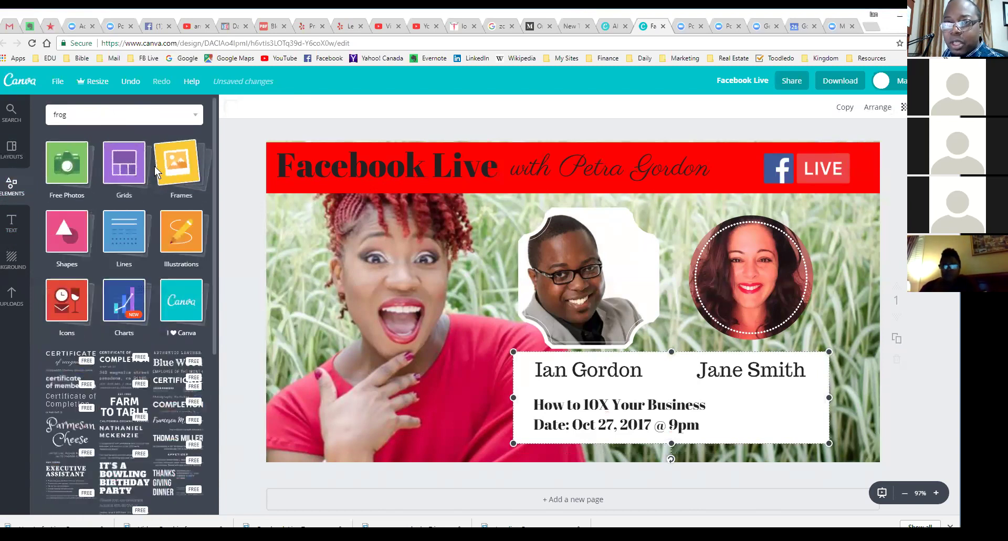
click(121, 168)
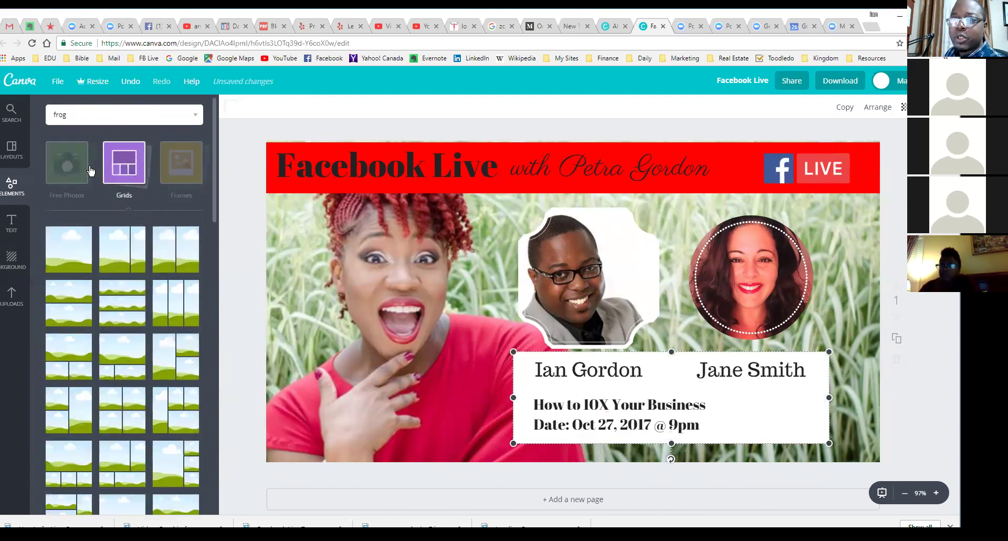
click(129, 167)
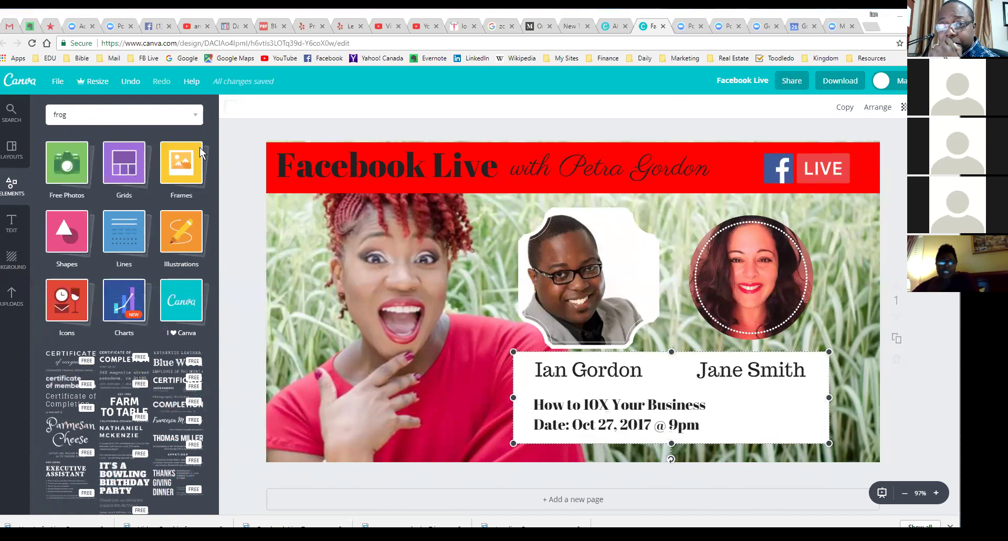
click(7, 158)
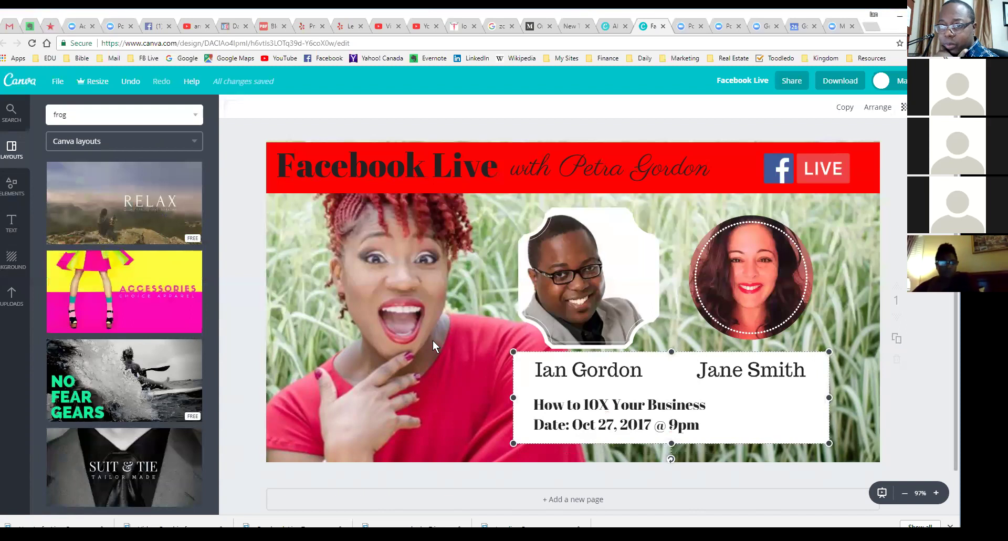
click(190, 330)
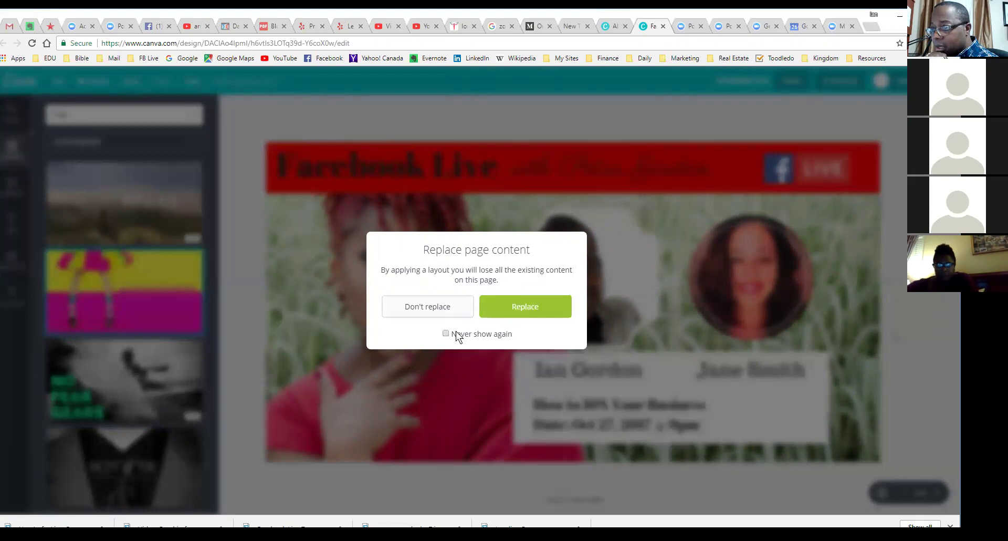
click(433, 314)
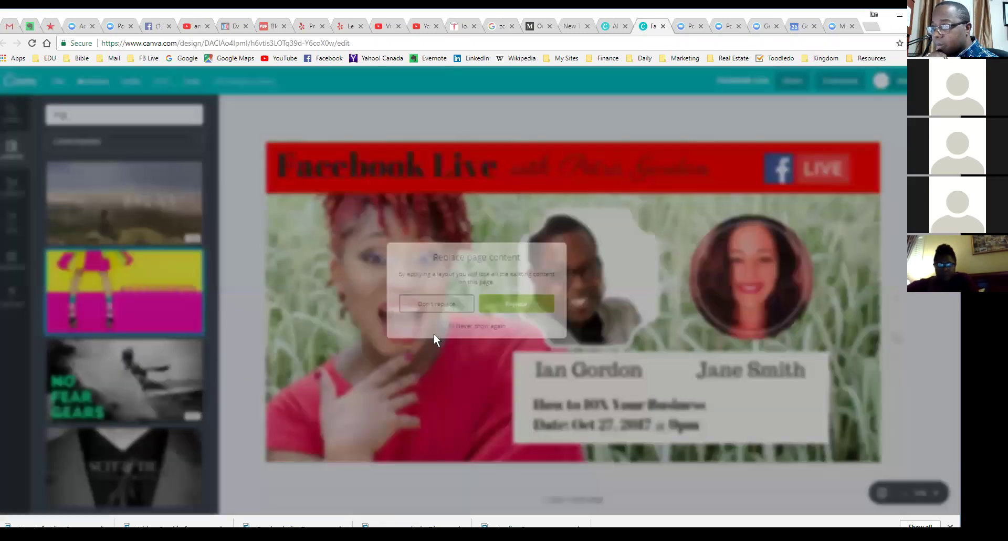